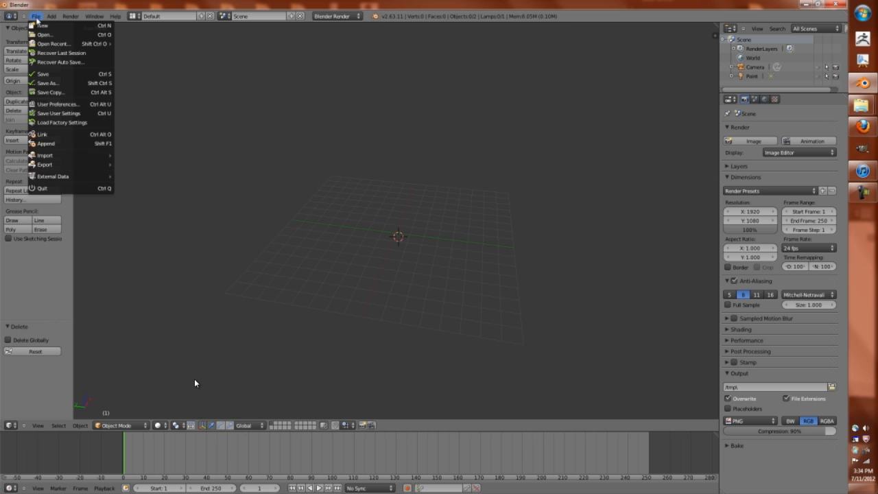
# Import the scanned head's Wavefront OBJ file from the face-mesh folder on the desktop.
pyautogui.moveTo(92, 155)
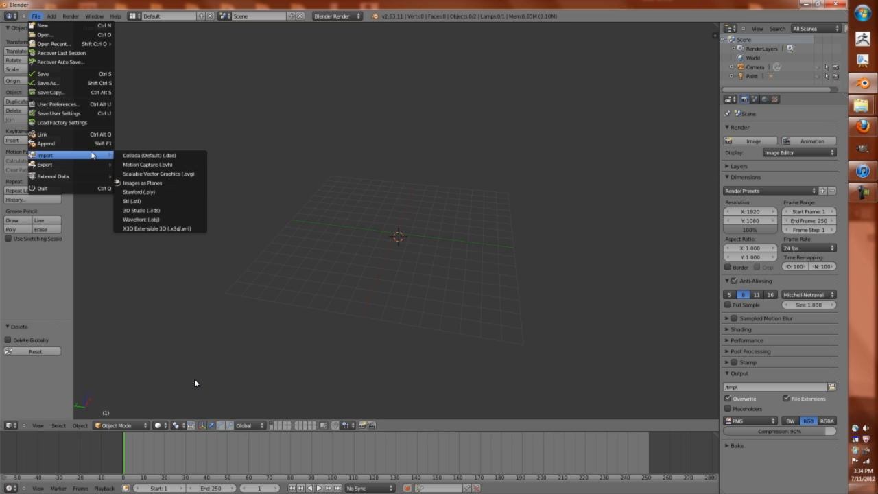
pyautogui.click(159, 219)
pyautogui.click(32, 139)
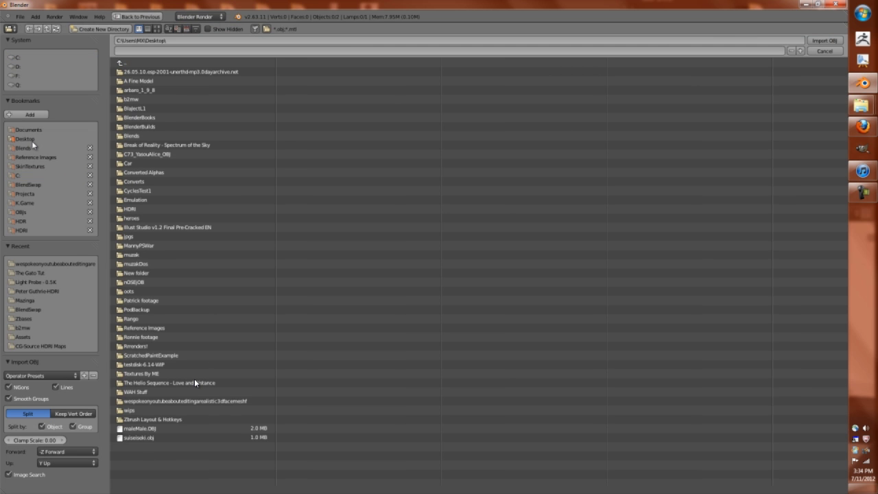
pyautogui.click(209, 402)
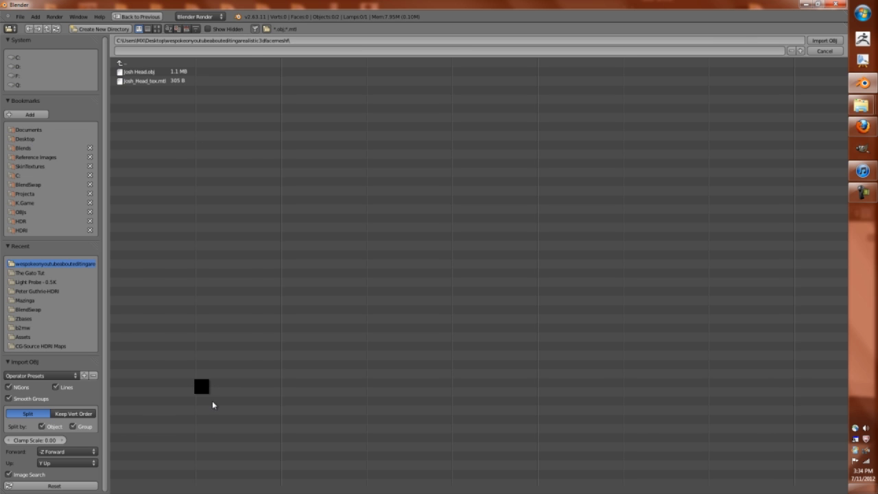
pyautogui.press('Return')
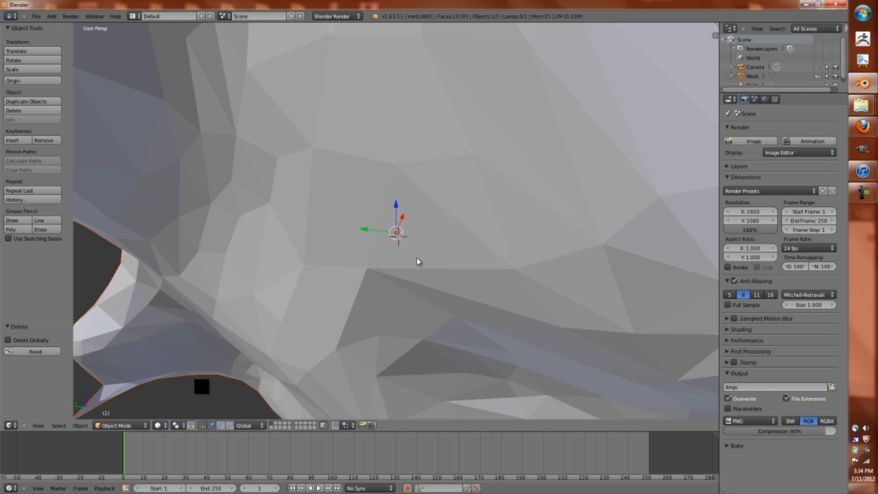
# Start the screencast key display with text size 80, mouse size 150, fade-out time 1.05 and the mouse icon on the right.
pyautogui.scroll(-8, 418, 255)
pyautogui.scroll(4, 559, 235)
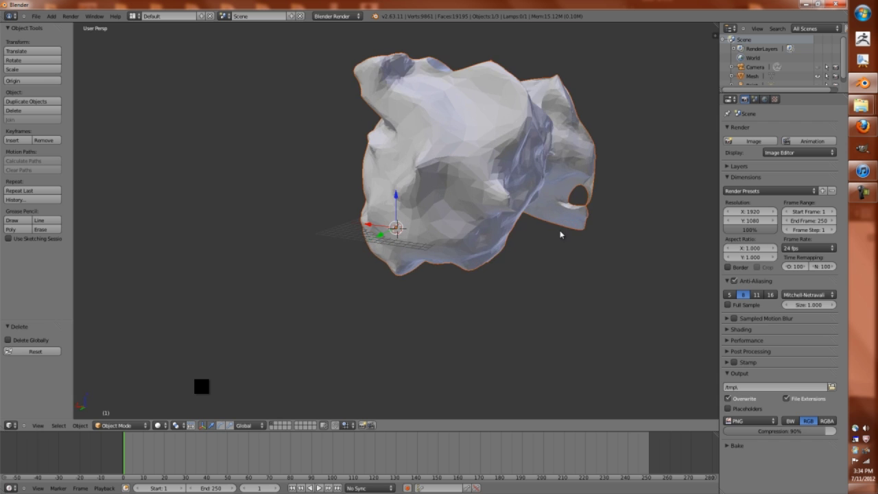
pyautogui.press('KP_1')
pyautogui.scroll(-6, 560, 235)
pyautogui.scroll(3, 568, 245)
pyautogui.press('n')
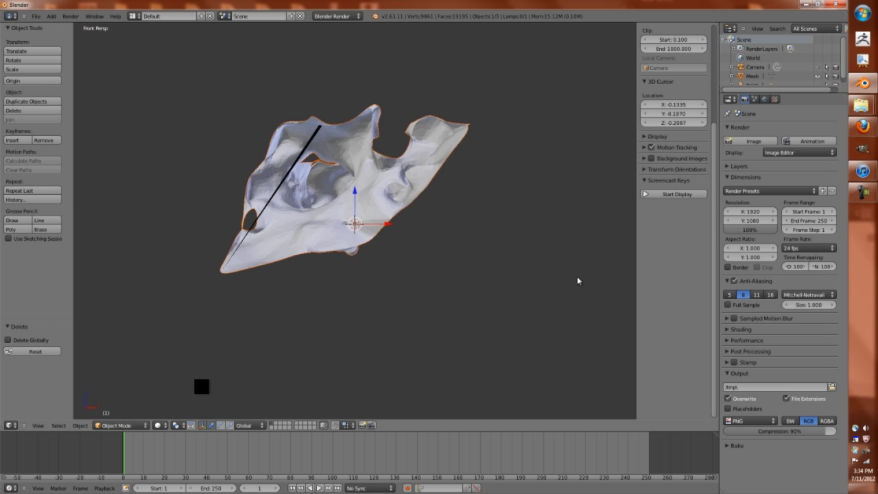
pyautogui.click(646, 194)
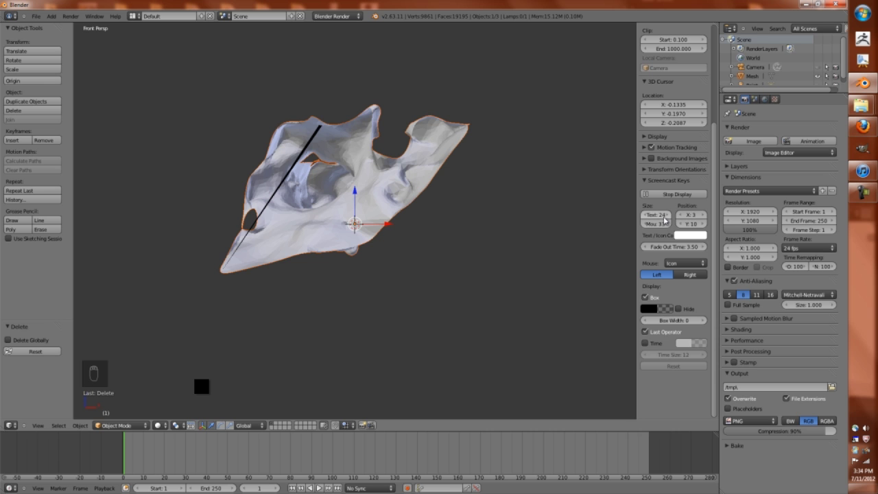
pyautogui.moveTo(695, 248); pyautogui.dragTo(658, 246)
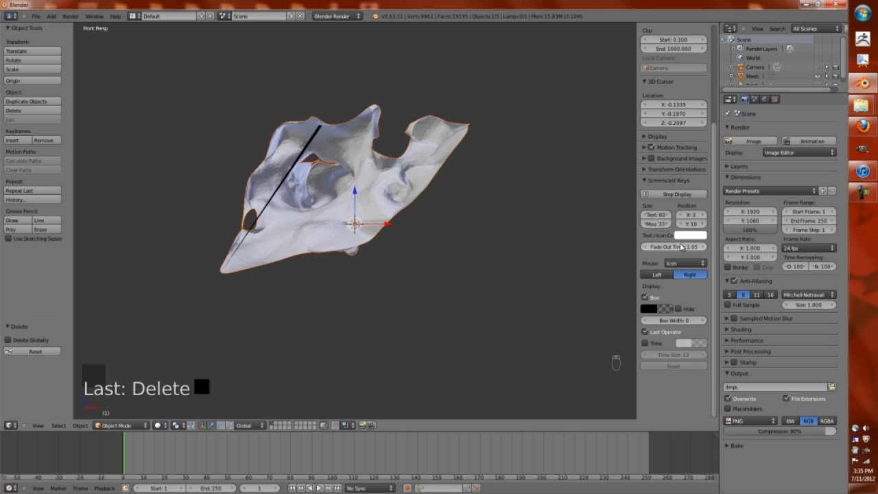
pyautogui.moveTo(656, 224); pyautogui.dragTo(675, 241)
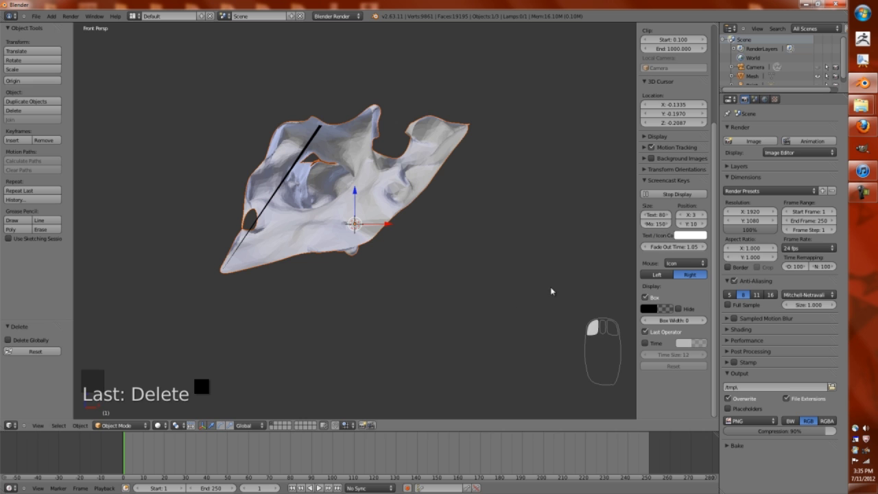
# Rotate the imported head about the global X axis until it stands upright facing front, and scale it by 0.355.
pyautogui.press('KP_1')
pyautogui.press('r')
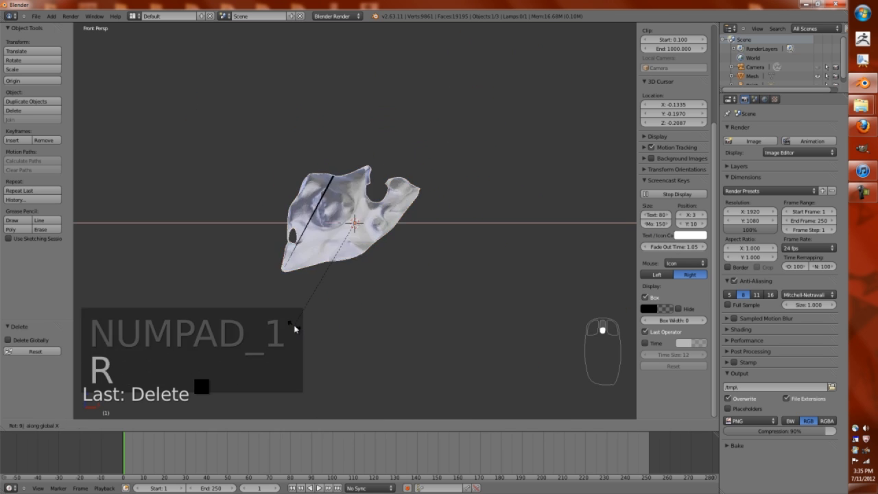
pyautogui.press('Return')
pyautogui.hotkey('shift', 'r')
pyautogui.press('s')
pyautogui.click(413, 268)
pyautogui.press('KP_1')
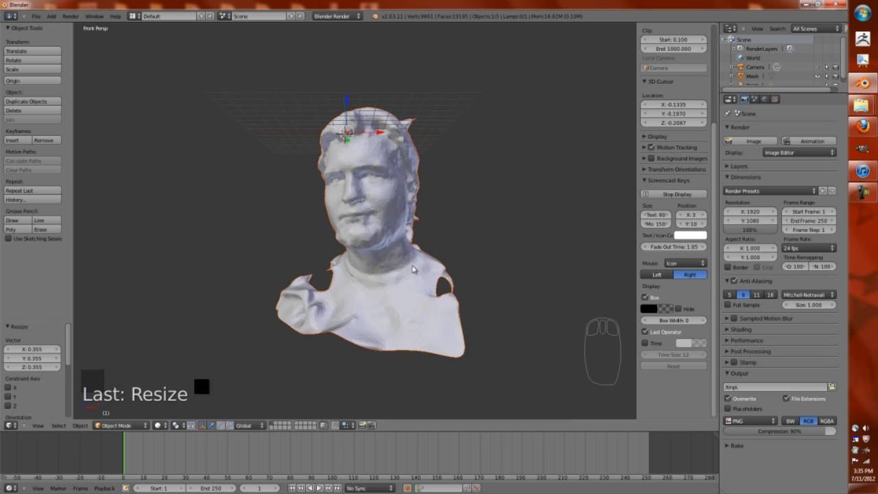
# Straighten the head's tilt in front view and move it so it sits above the grid.
pyautogui.press('r')
pyautogui.click(459, 317)
pyautogui.press('g')
pyautogui.click(459, 295)
pyautogui.press('KP_1')
pyautogui.press('KP_2')
pyautogui.press('KP_1')
pyautogui.moveTo(357, 288); pyautogui.dragTo(323, 268, button='middle')
# Delete the shoulder and chest vertices below the neck, selecting them with a lasso in wireframe side view.
pyautogui.press('Tab')
pyautogui.press('Tab')
pyautogui.press('z')
pyautogui.press('KP_1')
pyautogui.press('KP_3')
pyautogui.press('a')
pyautogui.moveTo(296, 192)
pyautogui.keyDown('ctrl'); pyautogui.mouseDown()
pyautogui.moveTo(267, 363)
pyautogui.moveTo(288, 206)
pyautogui.mouseUp(); pyautogui.keyUp('ctrl')
pyautogui.press('x')
pyautogui.scroll(-4, 669, 308)
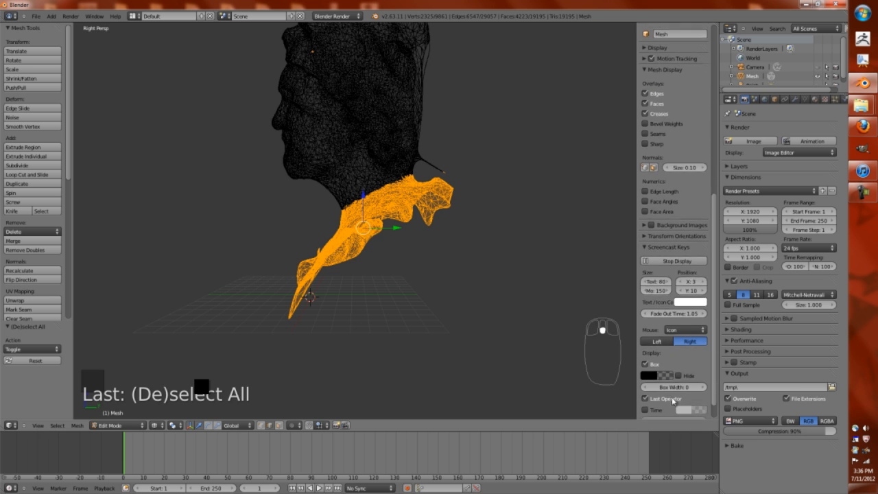
pyautogui.scroll(2, 415, 247)
pyautogui.press('a')
pyautogui.keyDown('ctrl'); pyautogui.moveTo(314, 412); pyautogui.dragTo(336, 225); pyautogui.keyUp('ctrl')
pyautogui.press('x')
pyautogui.click(414, 272)
# Remove the small loose mesh fragment left beneath the neck.
pyautogui.press('z')
pyautogui.scroll(-2, 414, 271)
pyautogui.press('KP_1')
pyautogui.press('Tab')
pyautogui.press('Tab')
pyautogui.press('a')
pyautogui.press('a')
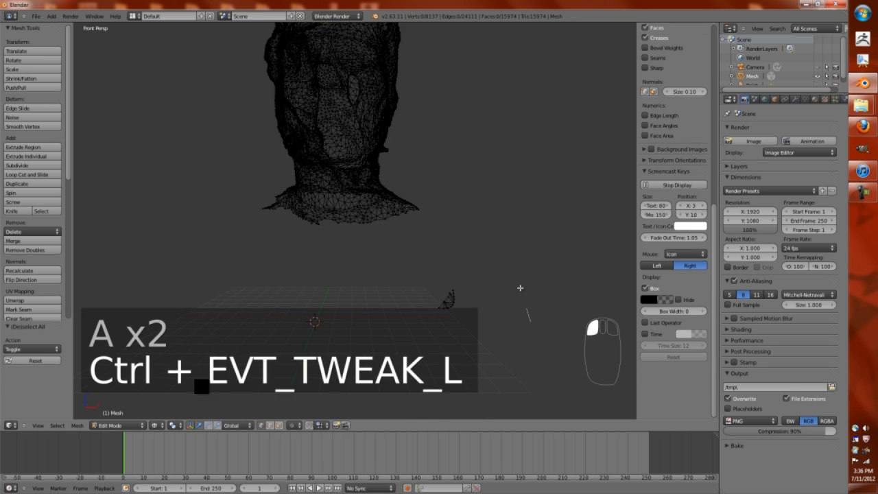
# Set the screencast key display's text size to 55.
pyautogui.click(655, 205)
pyautogui.write('80')
pyautogui.press('Return')
# Try to realign the head mesh with its origin using the Geometry to Origin option.
pyautogui.press('a')
pyautogui.press('Tab')
pyautogui.hotkey('ctrl', 'alt', 'shift', 'c')
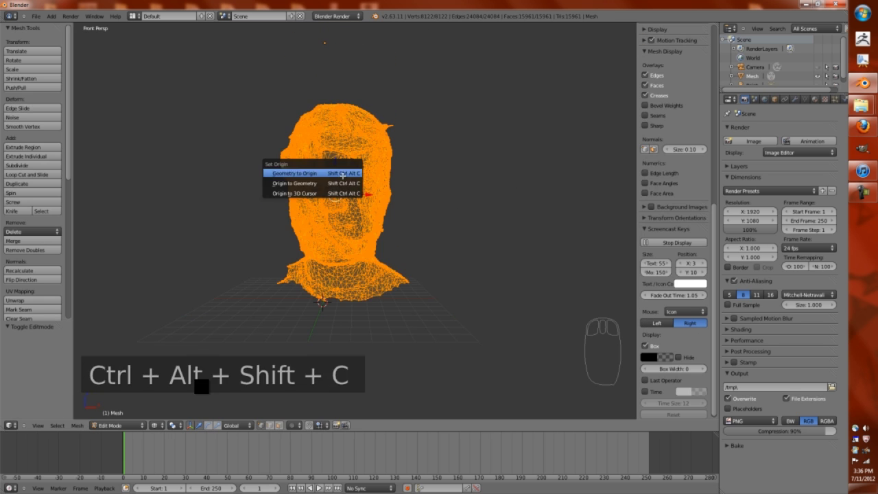
pyautogui.click(342, 171)
pyautogui.press('a')
pyautogui.hotkey('ctrl', 'alt', 'shift', 'c')
pyautogui.click(350, 197)
# Return the head to solid shading in Object Mode and set its origin to the geometry's median center.
pyautogui.press('Tab')
pyautogui.press('a')
pyautogui.press('a')
pyautogui.press('z')
pyautogui.moveTo(350, 195); pyautogui.dragTo(384, 220, button='middle')
pyautogui.click(370, 223)
pyautogui.hotkey('ctrl', 'alt', 'shift', 'c')
pyautogui.rightClick(386, 191)
# Frame the head in orthographic view and apply smooth shading to it.
pyautogui.press('KP_1')
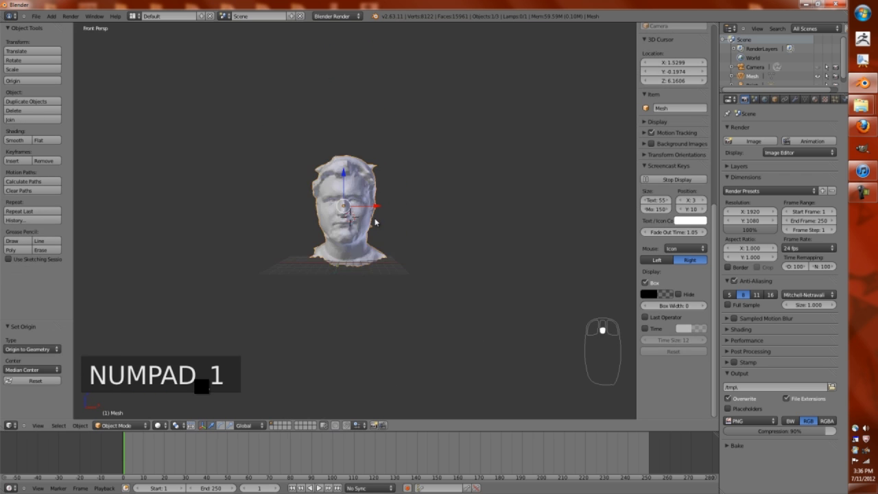
pyautogui.press('KP_Decimal')
pyautogui.moveTo(436, 228); pyautogui.dragTo(393, 237, button='middle')
pyautogui.scroll(-4, 303, 242)
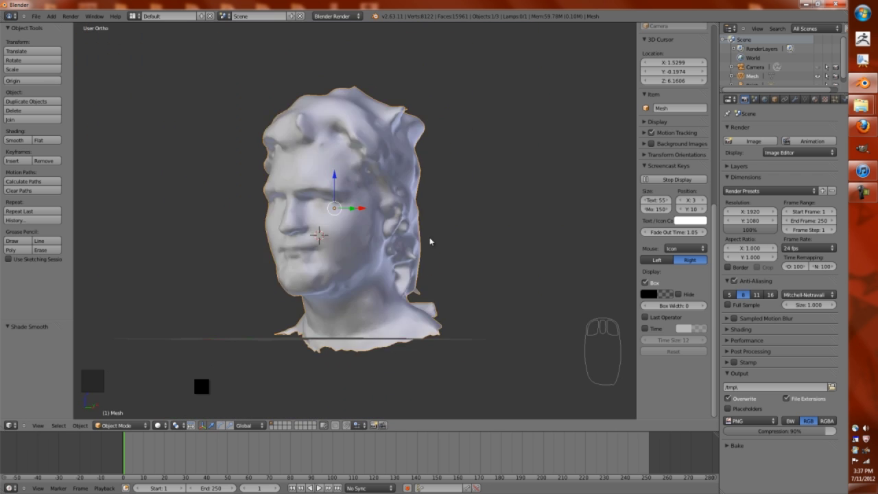
# Add a plane aligned to the front view between the eyes and bring it in front of the face.
pyautogui.press('KP_1')
pyautogui.scroll(3, 393, 237)
pyautogui.scroll(2, 281, 151)
pyautogui.click(281, 148)
pyautogui.hotkey('shift', 'a')
pyautogui.click(307, 180)
pyautogui.scroll(-2, 308, 181)
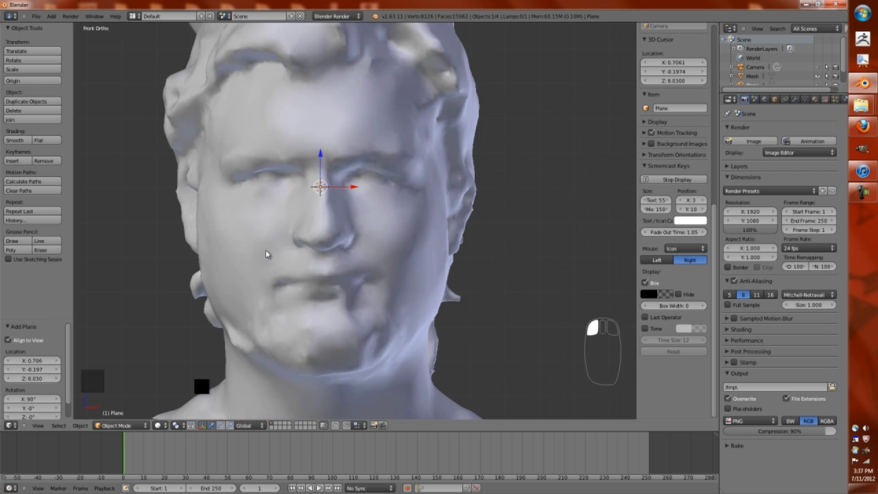
pyautogui.moveTo(249, 237); pyautogui.dragTo(227, 220, button='middle')
pyautogui.press('KP_1')
# Add a vertical loop cut down the plane's center and delete the outer vertices of one half.
pyautogui.press('Tab')
pyautogui.scroll(3, 275, 206)
pyautogui.hotkey('ctrl', 'r')
pyautogui.click(305, 219)
pyautogui.rightClick(255, 216)
pyautogui.press('x')
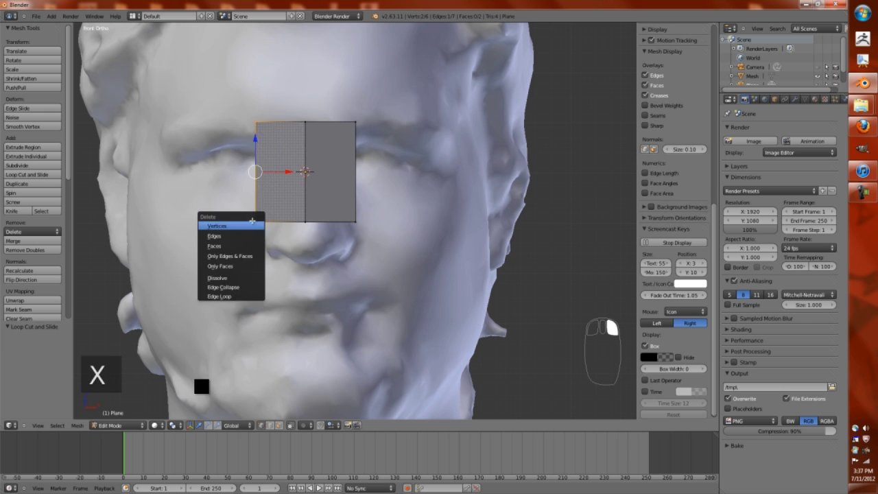
pyautogui.click(216, 225)
# Add a Mirror modifier on the X axis to the half plane with Clipping enabled.
pyautogui.rightClick(305, 122)
pyautogui.click(794, 99)
pyautogui.click(779, 130)
pyautogui.click(700, 204)
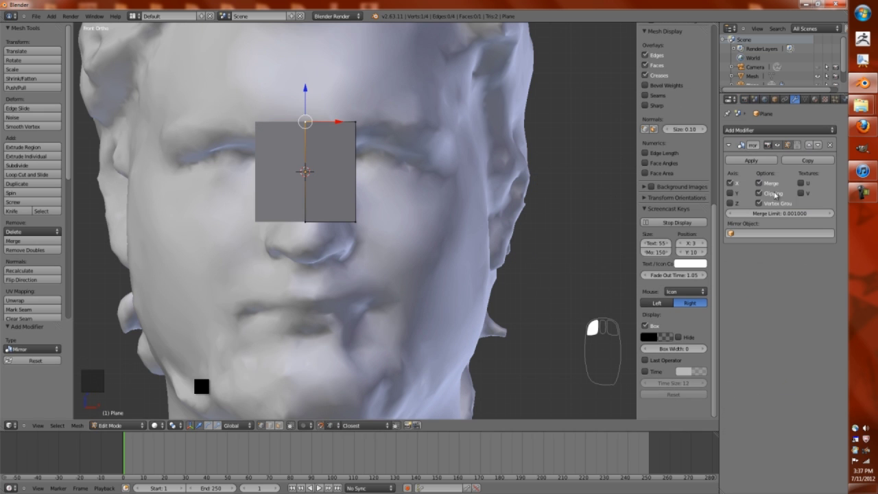
# Snap the plane's vertices onto the brow above the nose bridge and enable X-Ray display for the plane.
pyautogui.press('g')
pyautogui.rightClick(306, 124)
pyautogui.hotkey('ctrl', 'shift', 'Tab')
pyautogui.click(274, 131)
pyautogui.press('g')
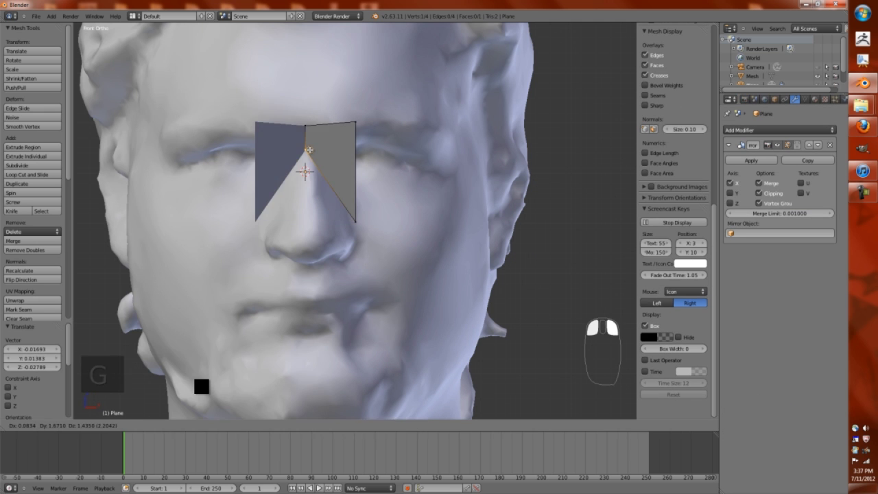
pyautogui.click(352, 126)
pyautogui.click(775, 99)
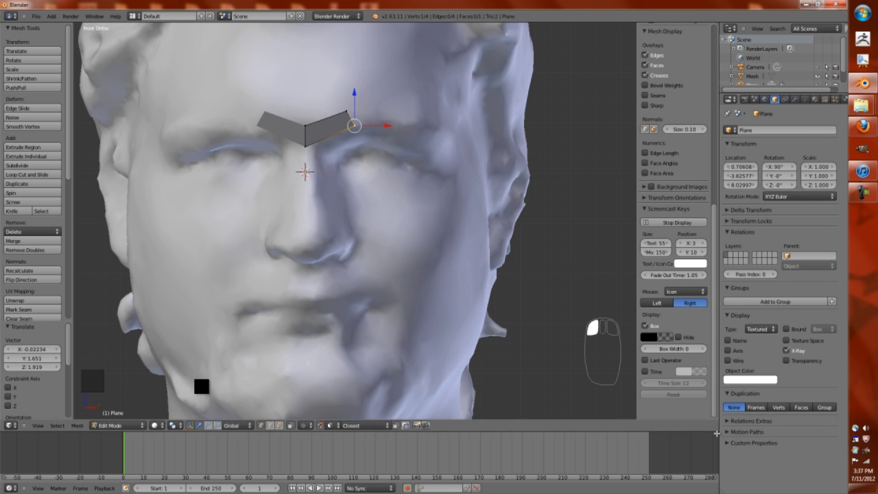
# Create a new screen layout showing only the 3D view, with the tool shelf and properties hidden.
pyautogui.moveTo(716, 433); pyautogui.dragTo(716, 463)
pyautogui.click(201, 16)
pyautogui.moveTo(846, 95); pyautogui.dragTo(750, 29)
pyautogui.hotkey('ctrl', 'Up')
pyautogui.press('t')
pyautogui.hotkey('ctrl', 'alt', 'z')
pyautogui.press('z')
pyautogui.press('z')
pyautogui.scroll(4, 424, 253)
pyautogui.press('n')
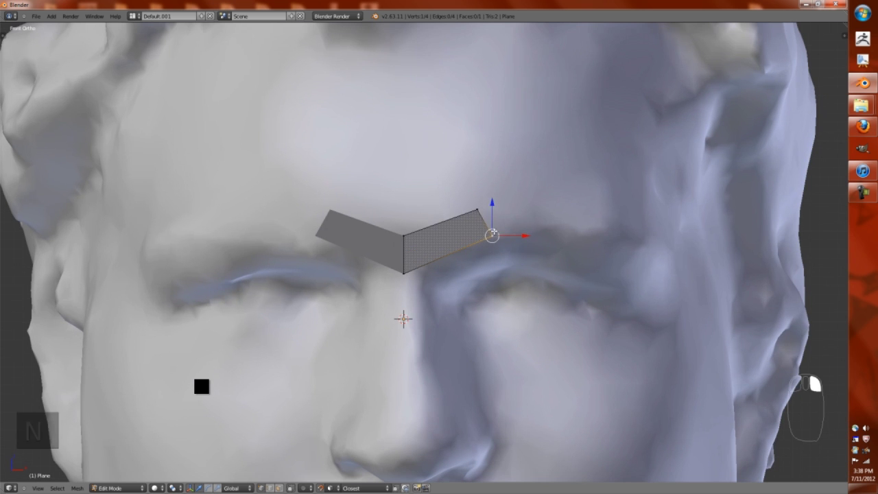
# Extrude a strip of faces from the brow around the outer eye corner and back beneath the eye.
pyautogui.keyDown('ctrl'); pyautogui.click(592, 217); pyautogui.keyUp('ctrl')
pyautogui.keyDown('ctrl'); pyautogui.click(673, 245); pyautogui.keyUp('ctrl')
pyautogui.keyDown('ctrl'); pyautogui.click(215, 217); pyautogui.keyUp('ctrl')
pyautogui.keyDown('ctrl'); pyautogui.click(134, 244); pyautogui.keyUp('ctrl')
pyautogui.keyDown('ctrl'); pyautogui.click(128, 334); pyautogui.keyUp('ctrl')
pyautogui.keyDown('ctrl'); pyautogui.click(680, 334); pyautogui.keyUp('ctrl')
pyautogui.keyDown('ctrl'); pyautogui.click(632, 373); pyautogui.keyUp('ctrl')
pyautogui.keyDown('ctrl'); pyautogui.click(500, 400); pyautogui.keyUp('ctrl')
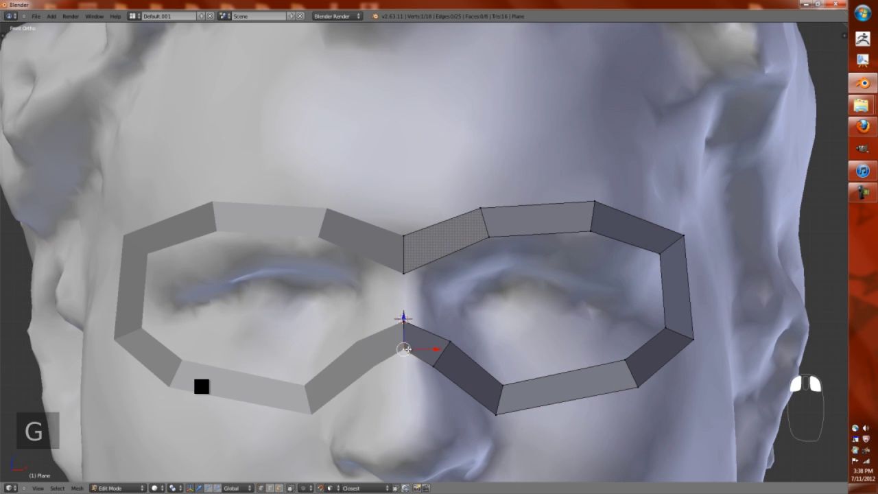
# Reposition the eye ring's vertices, joining it at the nose, and add an edge loop at its outer side.
pyautogui.press('g')
pyautogui.press('g')
pyautogui.press('g')
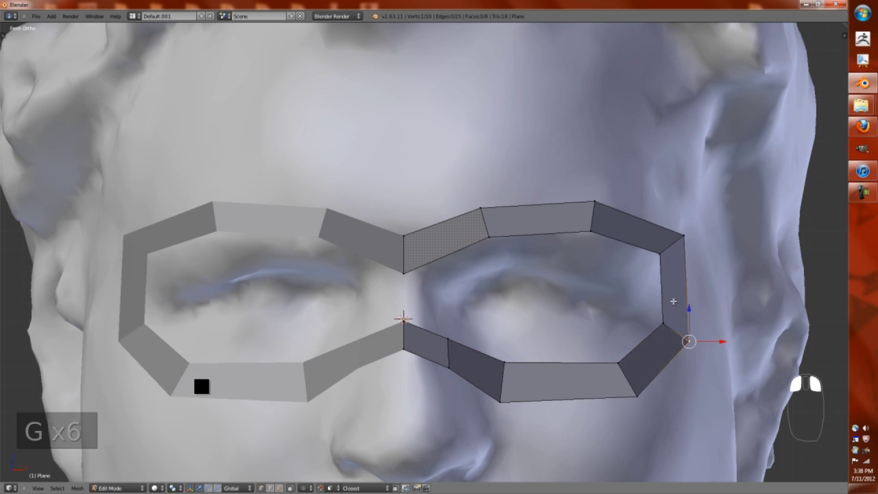
pyautogui.click(689, 340)
pyautogui.keyDown('ctrl'); pyautogui.click(669, 294); pyautogui.keyUp('ctrl')
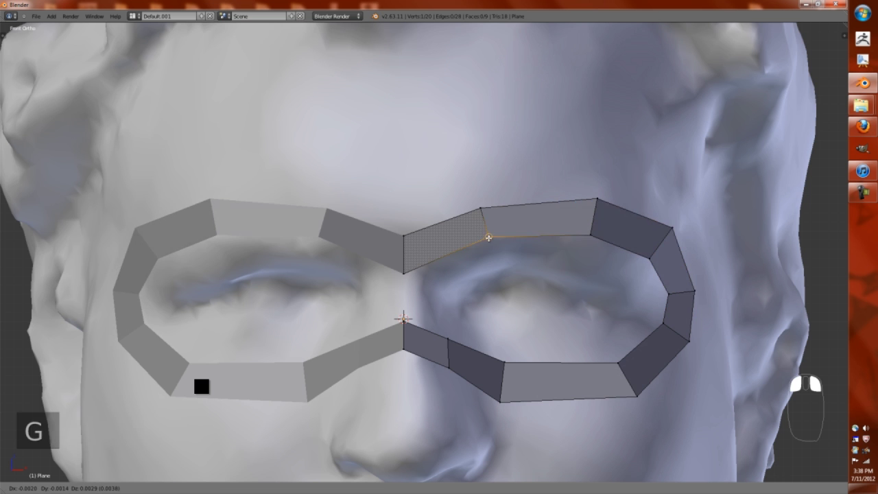
# Add an edge loop beside the face's center line, fill the nose bridge between brow and lower strip, and adjust its vertices.
pyautogui.moveTo(439, 295); pyautogui.dragTo(522, 295, button='middle')
pyautogui.scroll(-2, 446, 298)
pyautogui.press('KP_1')
pyautogui.scroll(2, 446, 297)
pyautogui.hotkey('ctrl', 'r')
pyautogui.click(446, 297)
pyautogui.press('f')
pyautogui.rightClick(425, 230)
pyautogui.press('g')
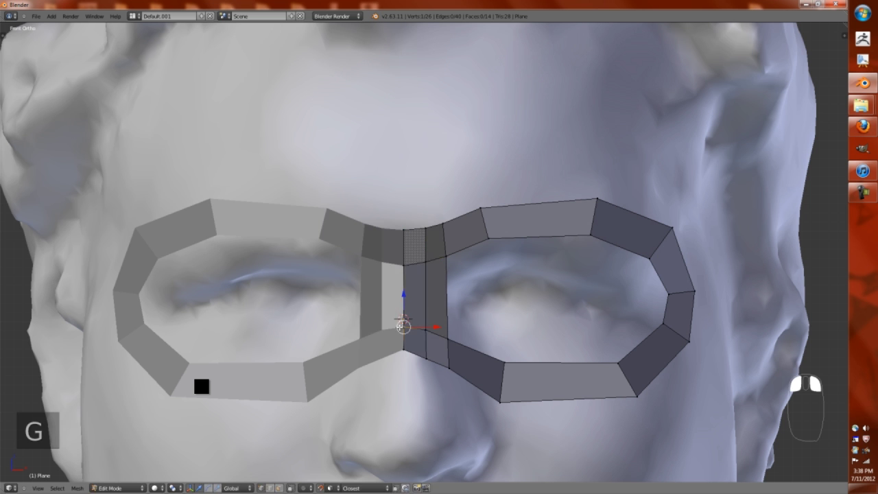
pyautogui.moveTo(439, 295); pyautogui.dragTo(357, 295, button='middle')
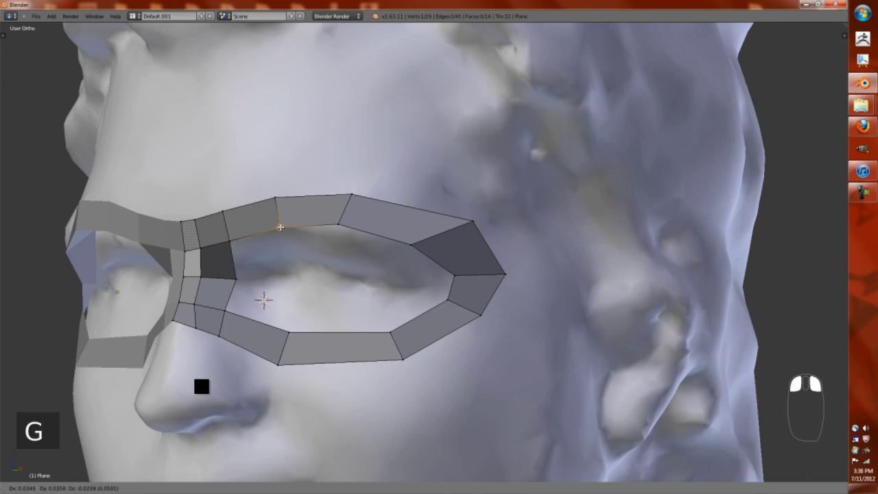
# Split the 3D view in two and isolate the face mesh in local view in the second viewport.
pyautogui.press('Tab')
pyautogui.press('KP_1')
pyautogui.moveTo(844, 26); pyautogui.dragTo(611, 137)
pyautogui.press('KP_Divide')
pyautogui.moveTo(727, 261); pyautogui.dragTo(680, 274, button='middle')
pyautogui.press('n')
pyautogui.press('n')
pyautogui.click(378, 16)
# Extrude a strip of faces down the nose ridge to the tip and fit its vertices to the surface.
pyautogui.press('Tab')
pyautogui.scroll(5, 319, 274)
pyautogui.press('e')
pyautogui.press('g')
pyautogui.click(316, 328)
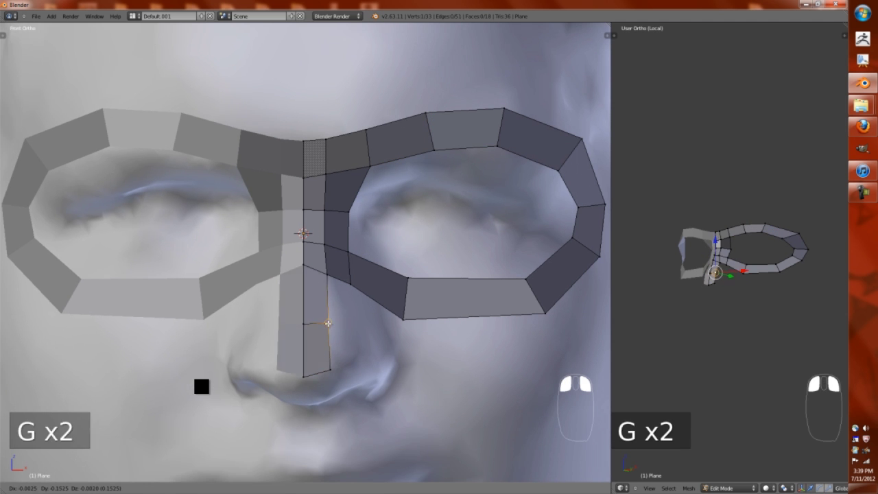
# Extrude faces from the nose tip outward around the side of the nostril.
pyautogui.moveTo(317, 327); pyautogui.dragTo(359, 149, button='middle')
pyautogui.press('e')
pyautogui.click(368, 130)
pyautogui.press('e')
pyautogui.press('g')
pyautogui.press('e')
pyautogui.click(357, 328)
# Extrude faces from the side of the nostril around beneath the nose to the center line and fit the vertices to the scan.
pyautogui.press('e')
pyautogui.click(370, 315)
pyautogui.press('e')
pyautogui.click(319, 359)
pyautogui.moveTo(320, 359); pyautogui.dragTo(445, 308, button='middle')
pyautogui.rightClick(514, 291)
pyautogui.press('g')
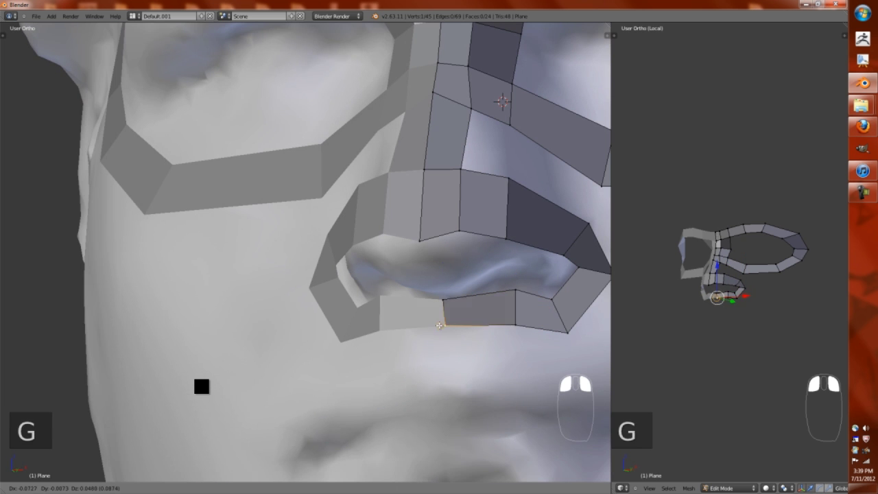
pyautogui.click(549, 306)
# Fill the gap between the nose tip and the strip beneath it near the center line and adjust its vertices.
pyautogui.scroll(-3, 550, 305)
pyautogui.scroll(3, 430, 208)
pyautogui.keyDown('shift'); pyautogui.rightClick(431, 208); pyautogui.keyUp('shift')
pyautogui.press('f')
pyautogui.rightClick(494, 192)
pyautogui.press('g')
pyautogui.click(494, 192)
# Extrude the nostril rim inward, scale it down, and reposition the new inner vertices.
pyautogui.scroll(-3, 494, 192)
pyautogui.scroll(3, 339, 187)
pyautogui.press('g')
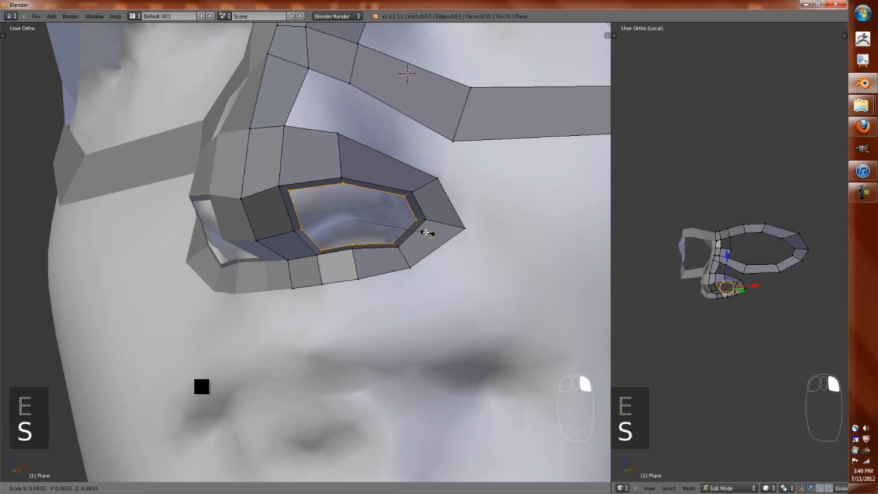
pyautogui.press('g')
pyautogui.press('g')
pyautogui.press('g')
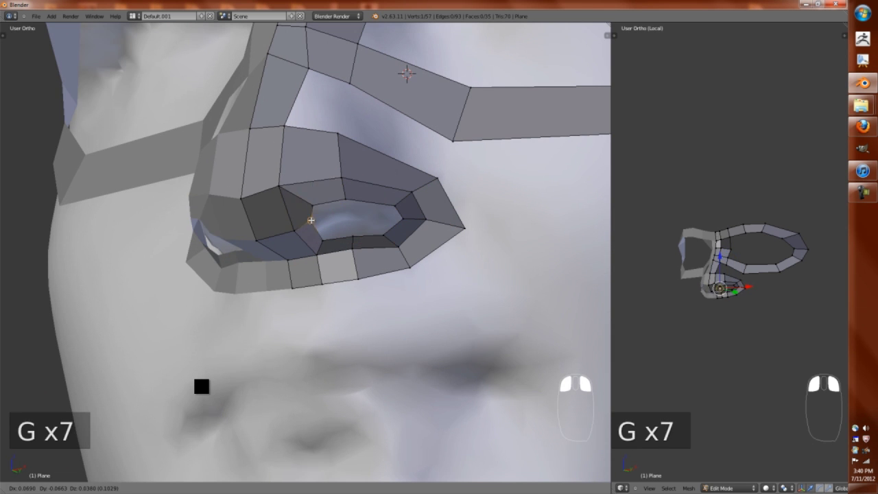
pyautogui.press('g')
pyautogui.press('g')
pyautogui.click(308, 220)
# Extrude the nostril's inner edge loop once more into a smaller opening and adjust its vertices.
pyautogui.scroll(-3, 411, 201)
pyautogui.scroll(3, 323, 133)
pyautogui.keyDown('alt'); pyautogui.rightClick(294, 137); pyautogui.keyUp('alt')
pyautogui.press('e')
pyautogui.click(266, 174)
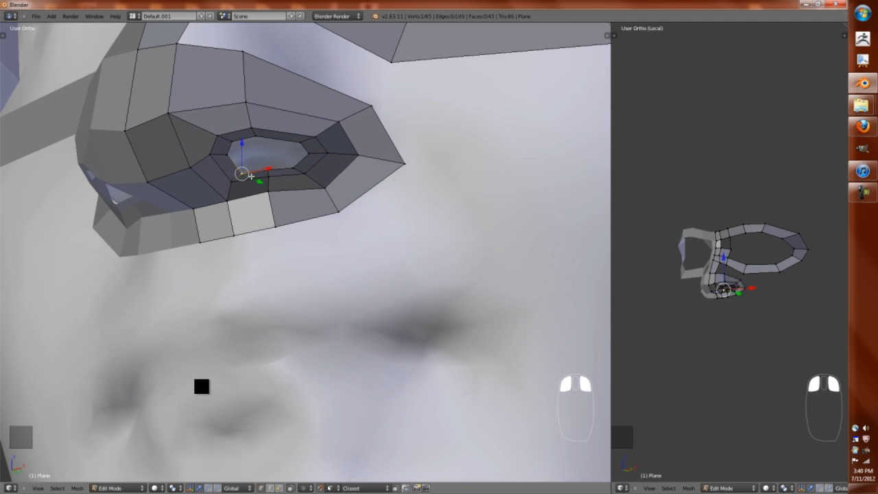
pyautogui.press('g')
pyautogui.press('g')
# Outline the mouth opening with extruded edges, subdivide them, and place their vertices along the lips.
pyautogui.scroll(-3, 234, 144)
pyautogui.press('g')
pyautogui.press('w')
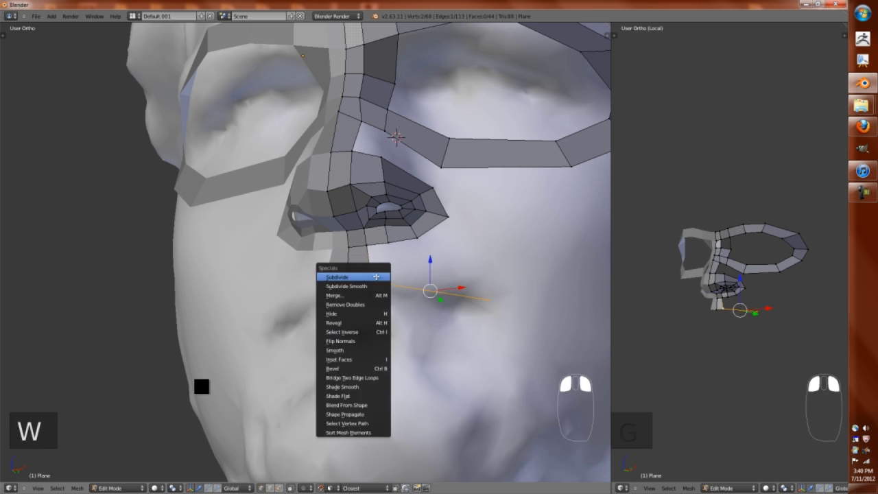
pyautogui.click(357, 274)
pyautogui.scroll(1, 487, 302)
pyautogui.press('g')
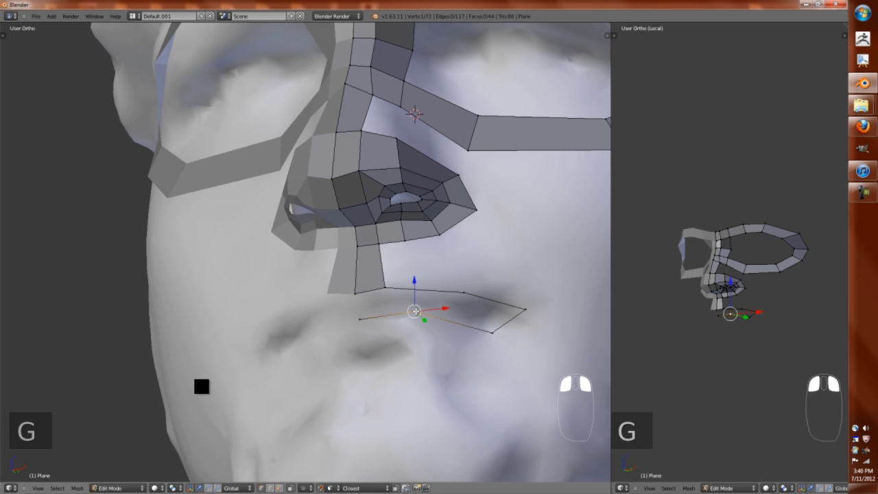
pyautogui.click(487, 320)
pyautogui.press('e')
pyautogui.click(505, 315)
pyautogui.press('w')
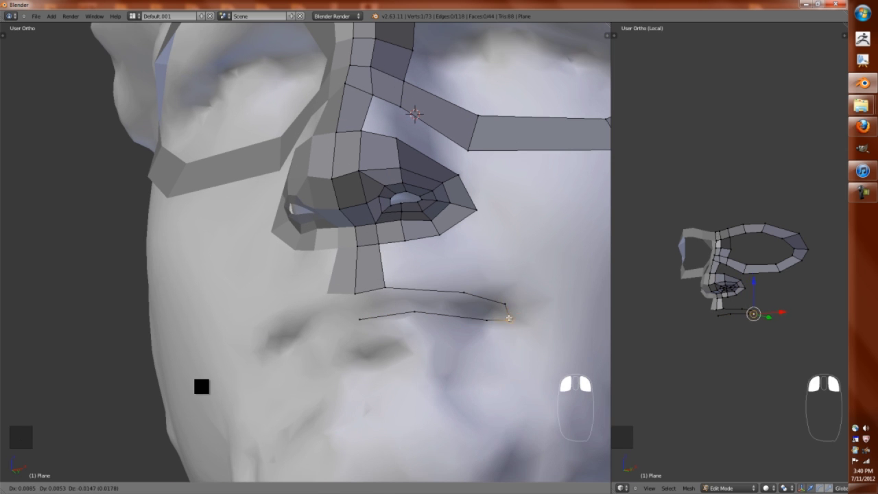
# Extrude a lower lip face at the center and a band of faces around the mouth corner.
pyautogui.scroll(-2, 466, 301)
pyautogui.press('e')
pyautogui.scroll(1, 405, 366)
pyautogui.rightClick(472, 341)
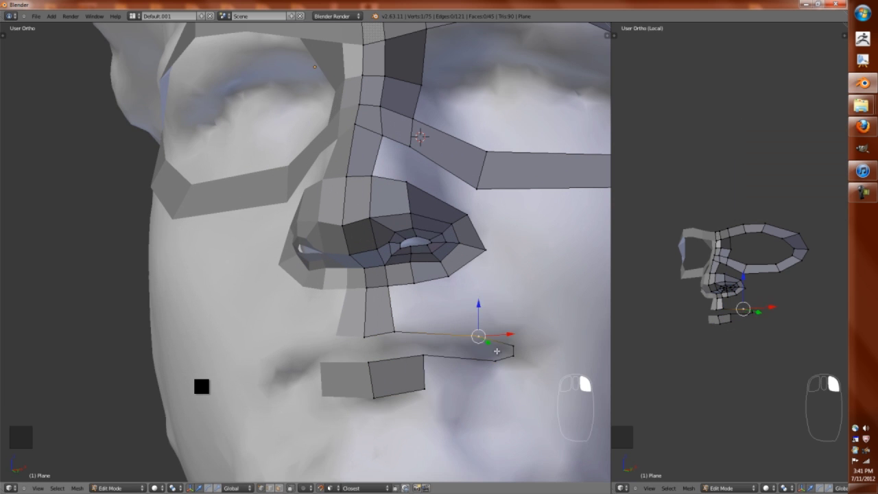
pyautogui.press('w')
pyautogui.click(467, 360)
pyautogui.press('s')
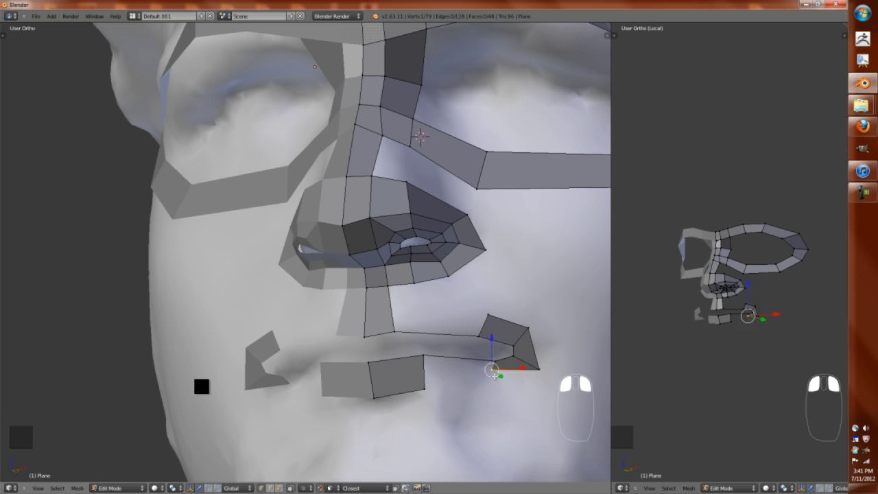
# Fill the remaining lip gaps with faces, add an edge loop across the upper lip, and fit its vertices.
pyautogui.press('f')
pyautogui.hotkey('ctrl', 'r')
pyautogui.click(439, 322)
pyautogui.rightClick(444, 310)
pyautogui.press('g')
pyautogui.click(444, 311)
# Extrude the central lower edge of the lower lip down over the chin in several rows of faces.
pyautogui.moveTo(444, 311); pyautogui.dragTo(356, 302, button='middle')
pyautogui.rightClick(300, 326)
pyautogui.keyDown('shift'); pyautogui.rightClick(332, 317); pyautogui.keyUp('shift')
pyautogui.press('e')
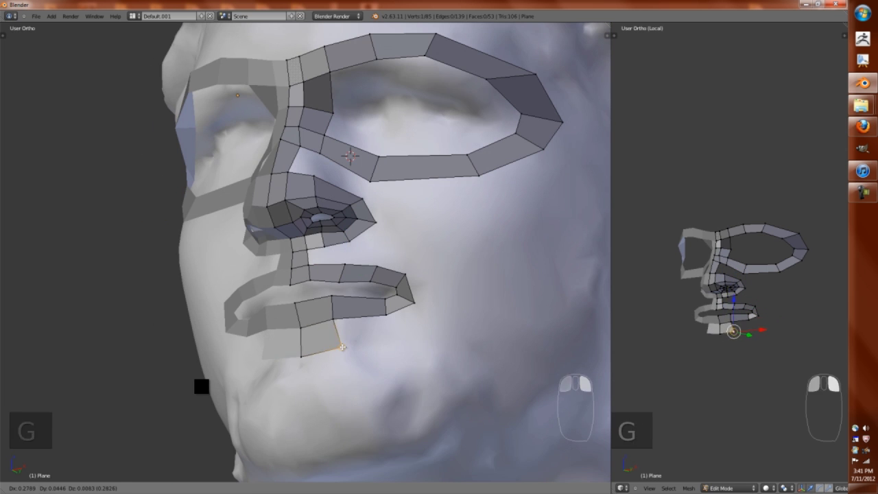
pyautogui.click(308, 351)
pyautogui.keyDown('shift'); pyautogui.rightClick(342, 348); pyautogui.keyUp('shift')
pyautogui.press('e')
pyautogui.click(314, 379)
pyautogui.press('e')
pyautogui.moveTo(314, 379); pyautogui.dragTo(265, 263, button='middle')
pyautogui.click(296, 276)
# Extrude a strip of faces from the side of the chin outward along the jawline.
pyautogui.press('e')
pyautogui.click(323, 297)
pyautogui.scroll(5, 324, 298)
pyautogui.press('g')
pyautogui.rightClick(295, 274)
pyautogui.scroll(-5, 295, 274)
pyautogui.press('e')
pyautogui.click(386, 212)
# Fit the jaw strip's vertices to the scan so that it runs up the jaw to just below the ear.
pyautogui.moveTo(386, 212); pyautogui.dragTo(364, 223, button='middle')
pyautogui.rightClick(301, 231)
pyautogui.press('g')
pyautogui.scroll(-2, 302, 231)
pyautogui.click(402, 216)
pyautogui.keyDown('shift'); pyautogui.rightClick(471, 173); pyautogui.keyUp('shift')
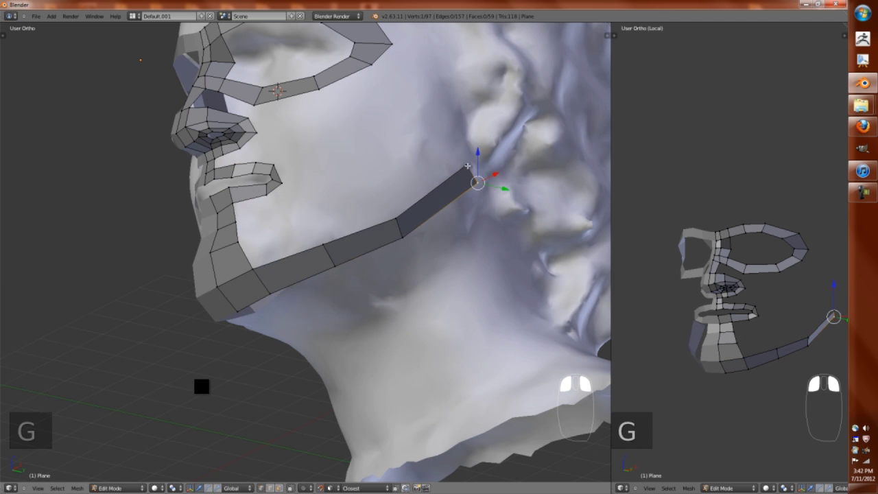
pyautogui.moveTo(470, 172); pyautogui.dragTo(383, 284, button='middle')
pyautogui.press('g')
pyautogui.click(402, 290)
pyautogui.press('g')
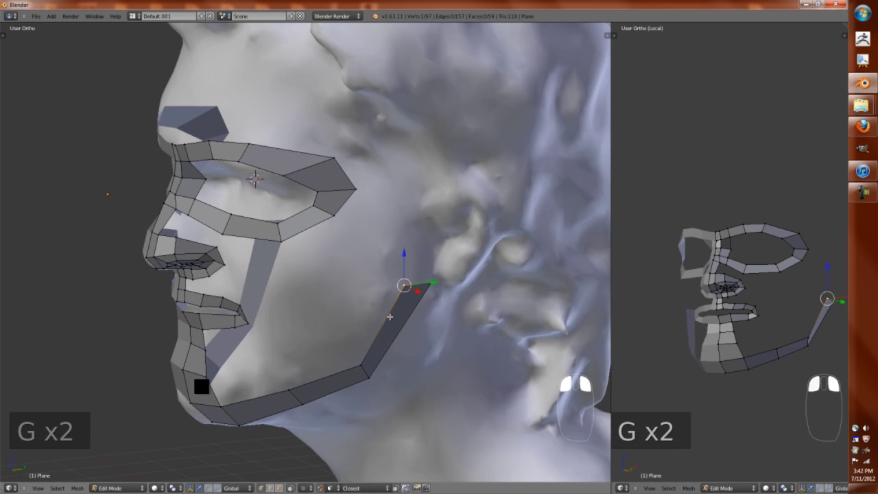
# Extrude the upper edge of the brow up over the forehead and fit the new vertices out to the temple.
pyautogui.press('KP_1')
pyautogui.scroll(5, 356, 323)
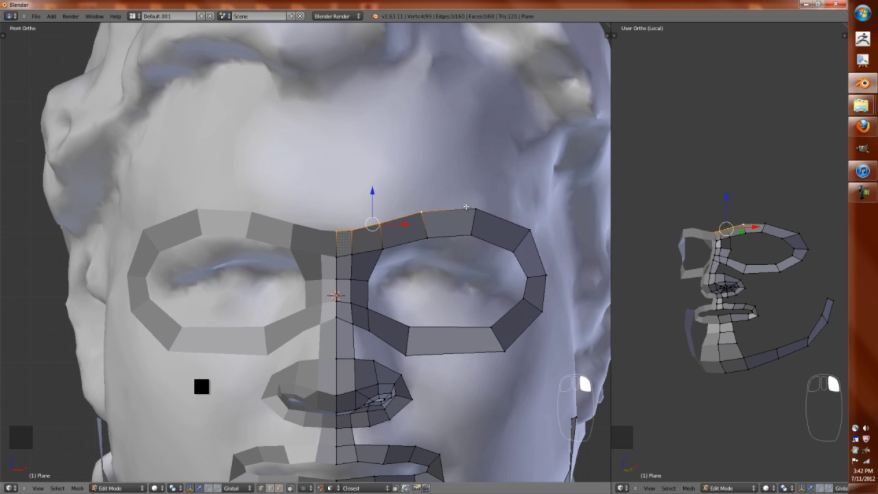
pyautogui.press('e')
pyautogui.click(446, 144)
pyautogui.rightClick(335, 123)
pyautogui.press('g')
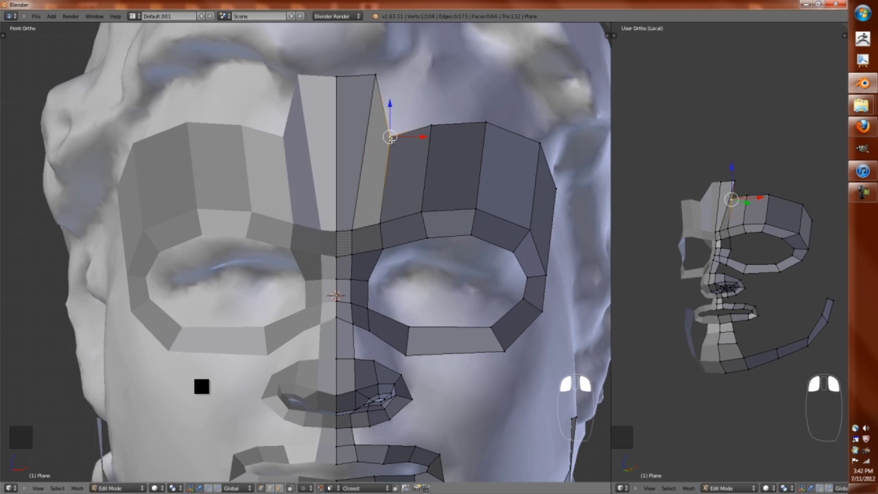
pyautogui.click(430, 129)
pyautogui.moveTo(430, 128); pyautogui.dragTo(385, 171, button='middle')
pyautogui.press('g')
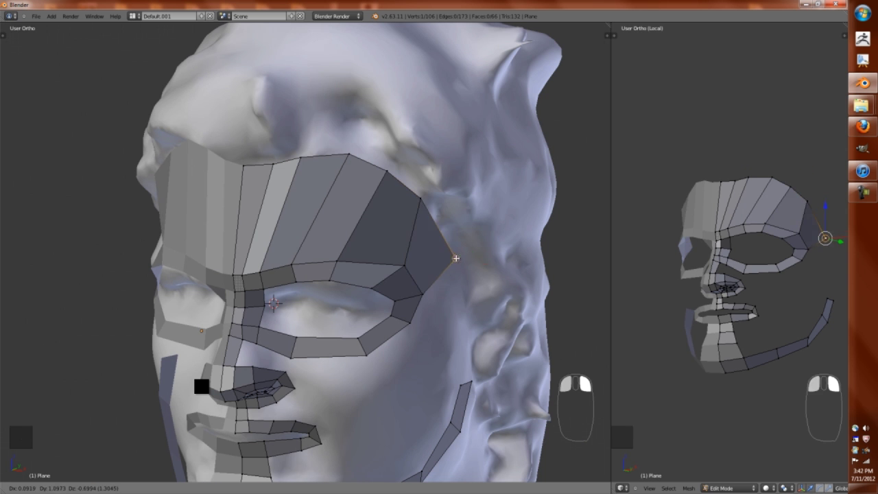
# Add an edge loop across the forehead faces and move its vertices onto the scan's surface.
pyautogui.hotkey('ctrl', 'r')
pyautogui.press('g')
pyautogui.press('g')
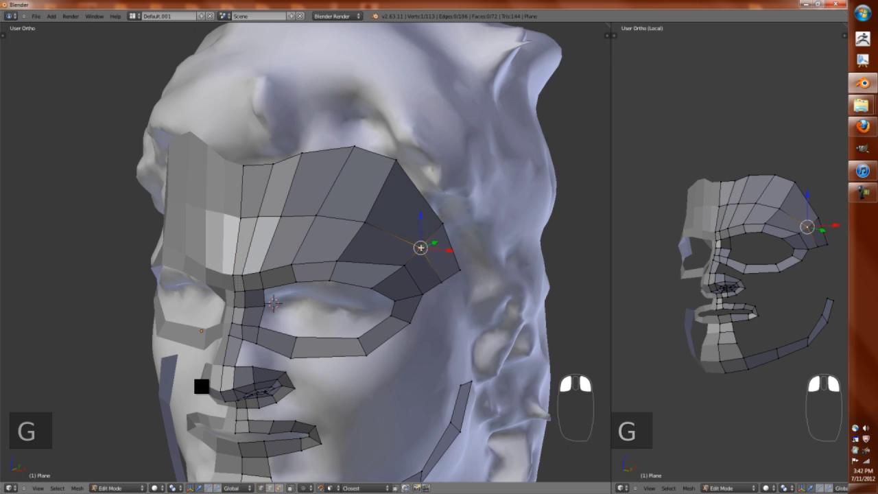
# Add an edge loop to the strip below the eye and extrude faces from its outer lower edge onto the cheek.
pyautogui.scroll(3, 305, 252)
pyautogui.hotkey('ctrl', 'r')
pyautogui.click(315, 378)
pyautogui.press('e')
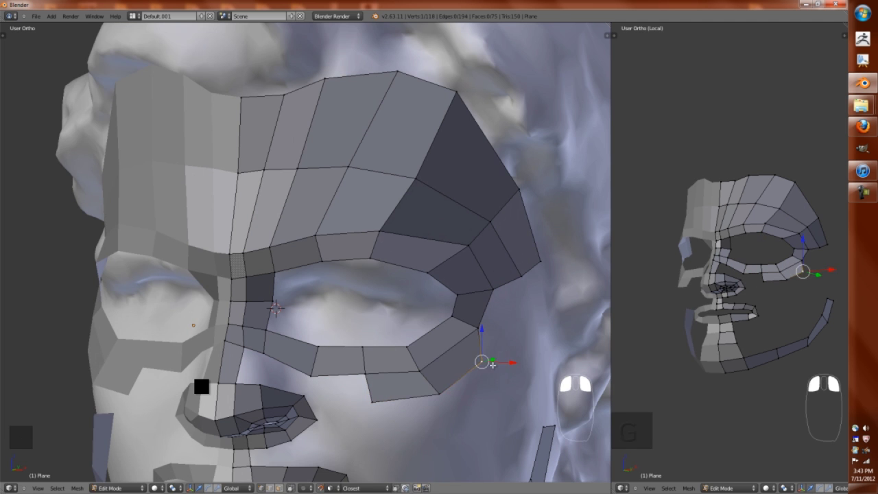
pyautogui.click(484, 372)
pyautogui.moveTo(484, 372); pyautogui.dragTo(381, 304, button='middle')
# Fit the cheek vertices to the scan and fill the faces joining the cheek to the outer eye area.
pyautogui.rightClick(419, 292)
pyautogui.press('g')
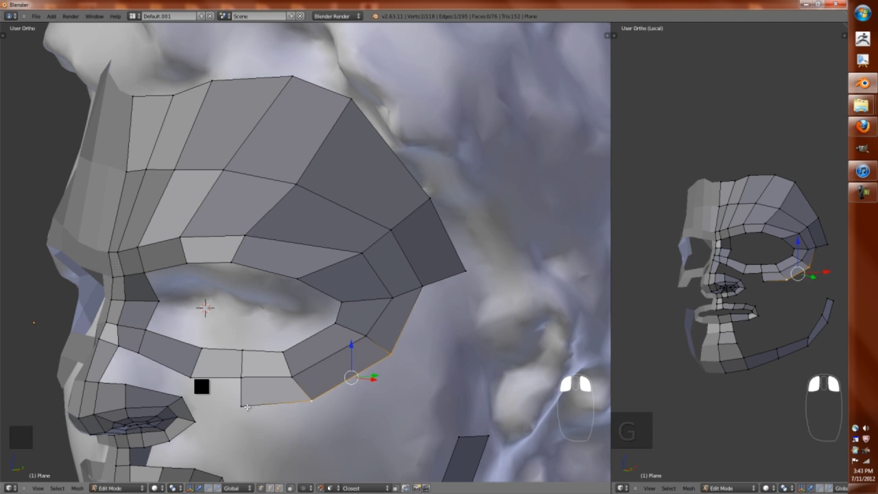
pyautogui.click(313, 401)
pyautogui.press('g')
pyautogui.click(410, 365)
pyautogui.press('f')
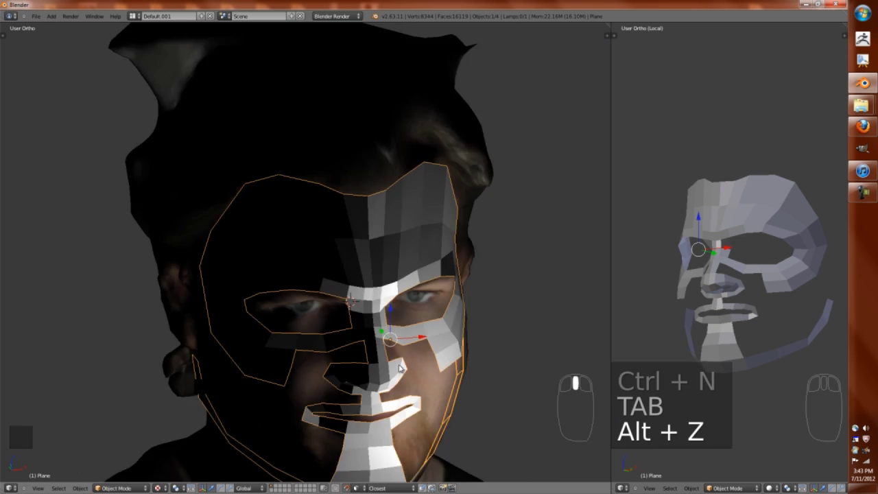
# Select the scanned head in front view and turn on Textured Solid display to show its photo texture.
pyautogui.hotkey('alt', 'z')
pyautogui.rightClick(382, 337)
pyautogui.press('KP_1')
pyautogui.hotkey('alt', 'z')
pyautogui.press('n')
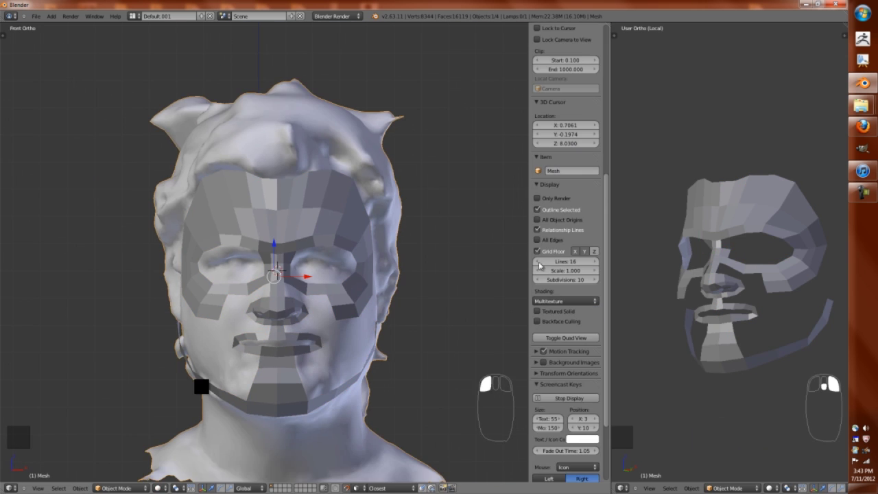
pyautogui.click(537, 310)
# Return to editing the face mesh and adjust the vertices of the strip below the eye to the texture.
pyautogui.press('KP_1')
pyautogui.scroll(5, 409, 260)
pyautogui.press('Tab')
pyautogui.press('g')
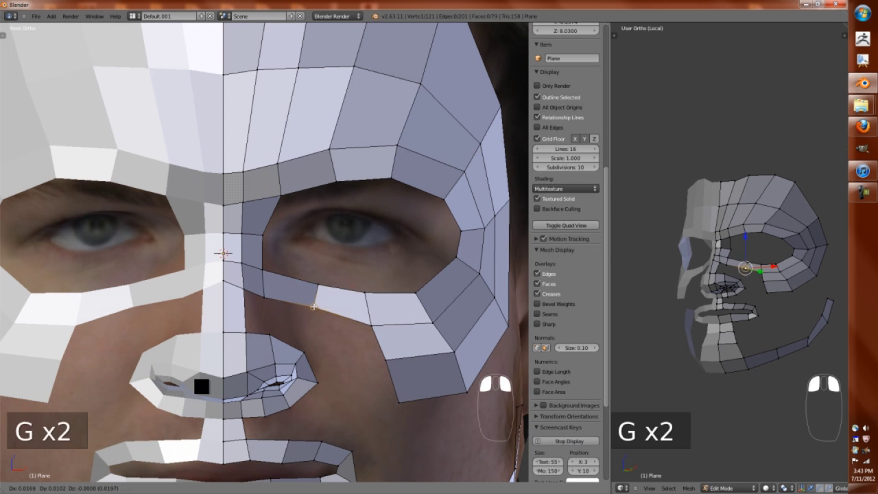
pyautogui.click(313, 307)
pyautogui.press('g')
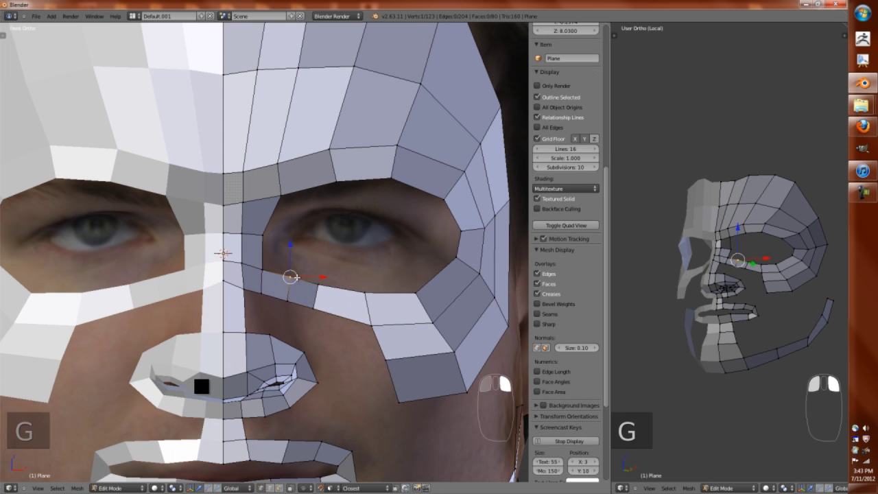
# Add edge loops to the nose ridge and nostril side and slide vertices into place.
pyautogui.scroll(-3, 277, 317)
pyautogui.hotkey('ctrl', 'r')
pyautogui.click(255, 306)
pyautogui.press('g')
pyautogui.press('g')
pyautogui.scroll(4, 245, 313)
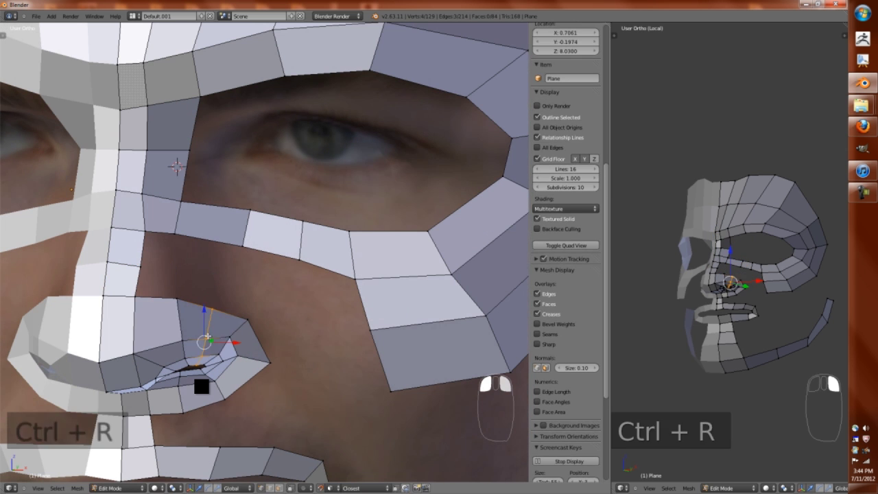
# Reposition the vertices around the outer nostril and beneath the nose to match the textured scan.
pyautogui.rightClick(205, 352)
pyautogui.press('g')
pyautogui.press('g')
pyautogui.press('g')
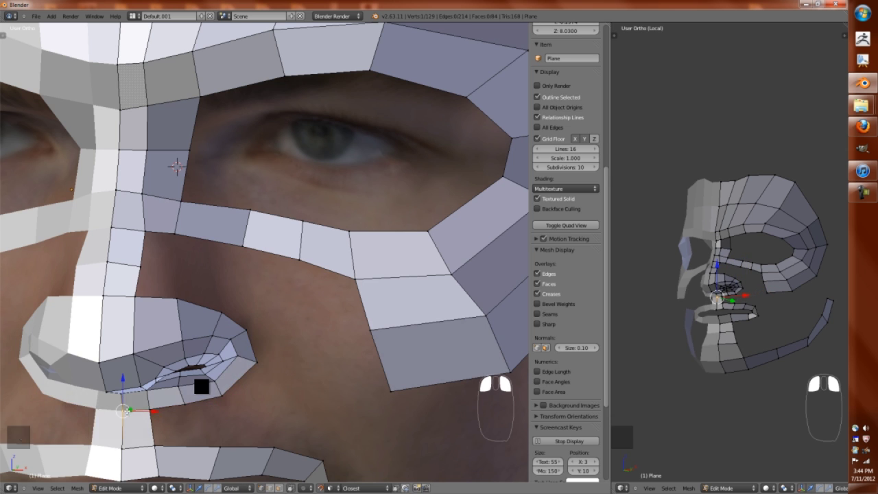
pyautogui.click(127, 411)
# Circle-select the outer edge of the nose in wireframe display.
pyautogui.scroll(-4, 127, 411)
pyautogui.press('z')
pyautogui.press('c')
pyautogui.moveTo(258, 271); pyautogui.dragTo(366, 304)
pyautogui.scroll(-5, 367, 304)
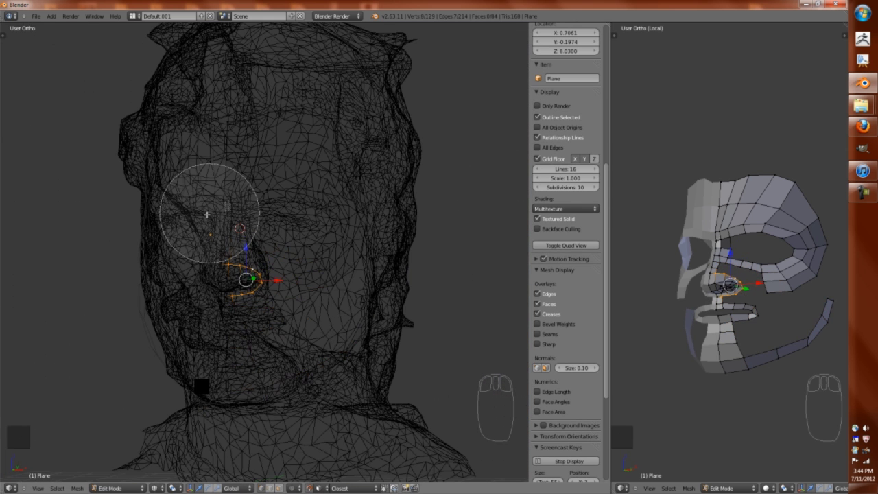
pyautogui.scroll(4, 215, 210)
# Restore the textured solid display, build a ring of faces around the nose's outer edge, and adjust its vertices.
pyautogui.hotkey('alt', 'z')
pyautogui.press('z')
pyautogui.press('z')
pyautogui.rightClick(198, 258)
pyautogui.press('g')
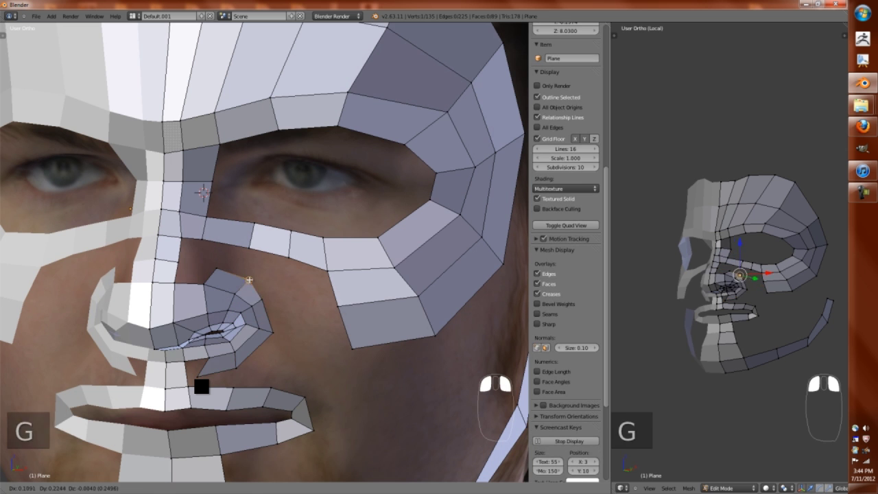
pyautogui.rightClick(215, 262)
pyautogui.press('f')
pyautogui.press('g')
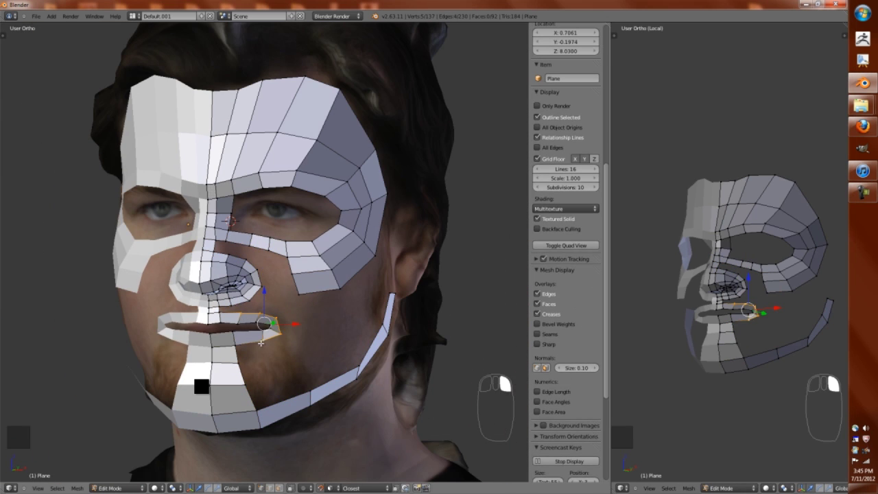
# Extrude the outer edge around the mouth corner, scale it outward, and fit the new vertices to the scan.
pyautogui.press('e')
pyautogui.press('s')
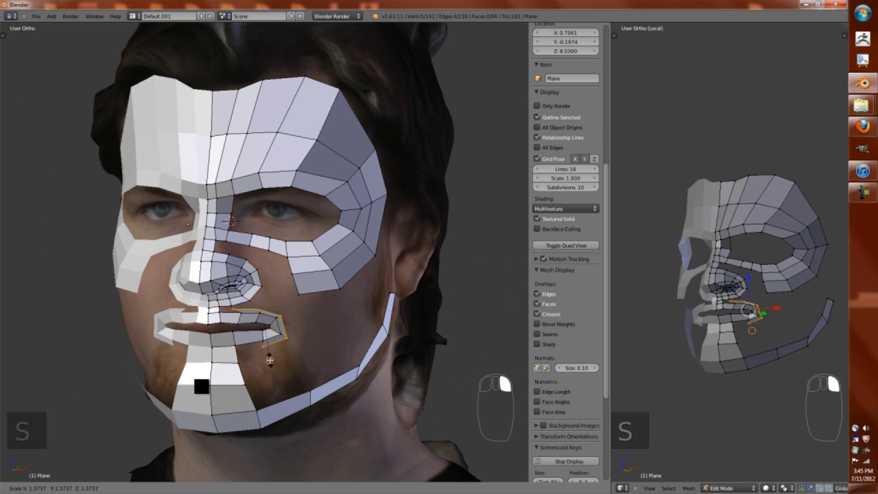
pyautogui.scroll(4, 295, 336)
pyautogui.rightClick(366, 354)
pyautogui.press('g')
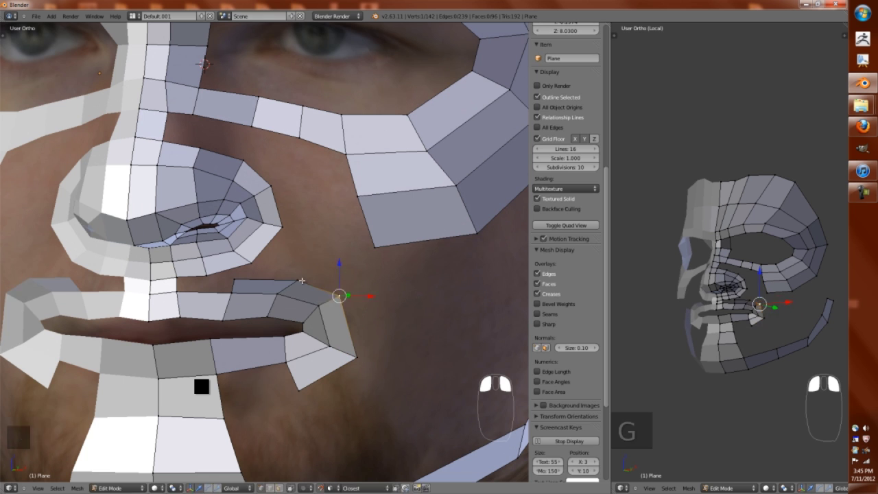
pyautogui.press('g')
pyautogui.press('g')
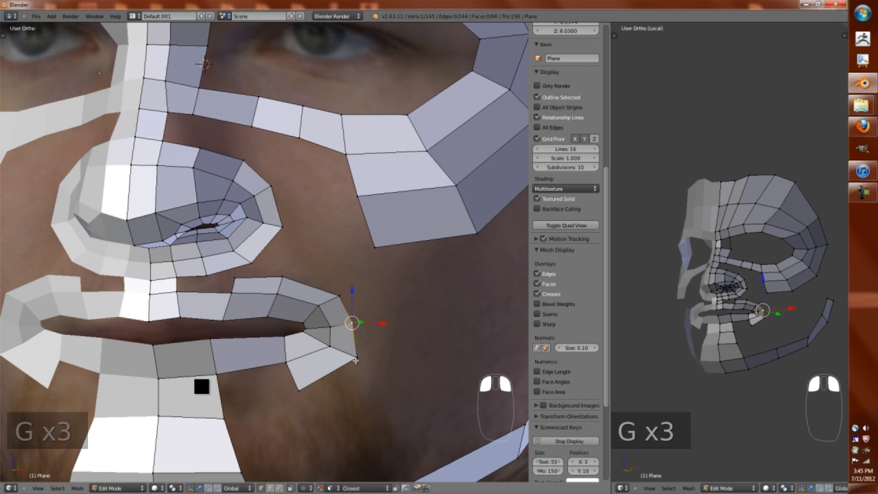
# Fit the outer mouth-corner vertices to the scan and fill the gap between the upper lip and nose with faces.
pyautogui.press('g')
pyautogui.press('g')
pyautogui.click(344, 353)
pyautogui.scroll(3, 345, 354)
pyautogui.press('f')
pyautogui.press('g')
pyautogui.click(267, 372)
pyautogui.press('f')
# Merge the two neighbouring vertices between the outer nostril and upper lip, and adjust the merged vertex.
pyautogui.rightClick(306, 291)
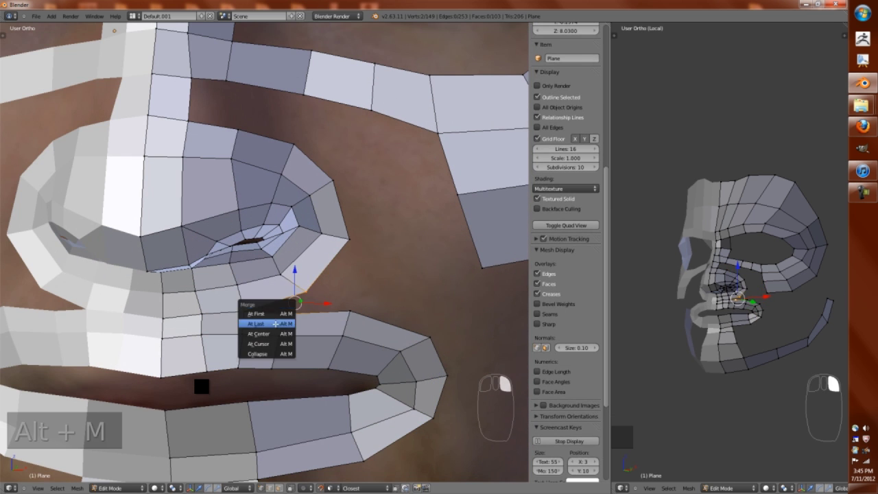
pyautogui.click(285, 313)
pyautogui.press('g')
pyautogui.scroll(-3, 286, 313)
pyautogui.press('Tab')
pyautogui.press('Tab')
pyautogui.scroll(1, 223, 137)
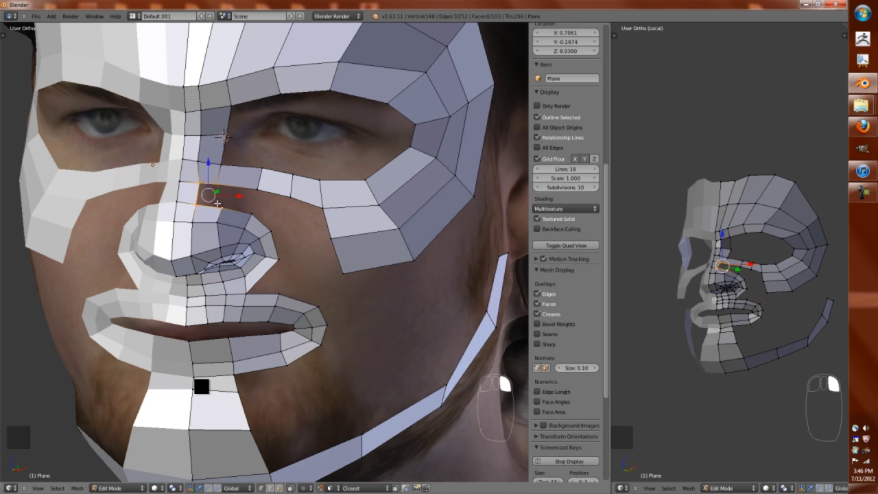
# Fill the gap beside the nose bridge with faces joining the nose to the strip under the eye.
pyautogui.press('g')
pyautogui.click(264, 191)
pyautogui.press('f')
pyautogui.press('w')
pyautogui.click(264, 214)
pyautogui.keyDown('ctrl'); pyautogui.click(307, 243); pyautogui.keyUp('ctrl')
# Continue filling faces between the side of the nose and the under-eye strip, and reposition their shared vertex.
pyautogui.scroll(2, 316, 199)
pyautogui.keyDown('shift'); pyautogui.rightClick(302, 173); pyautogui.keyUp('shift')
pyautogui.press('f')
pyautogui.keyDown('shift'); pyautogui.rightClick(346, 187); pyautogui.keyUp('shift')
pyautogui.press('f')
pyautogui.press('g')
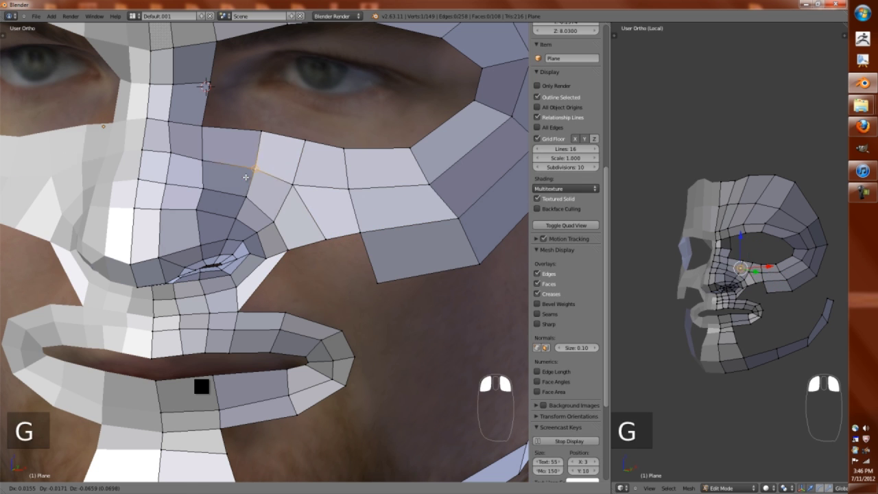
pyautogui.click(283, 189)
# Build cheek faces from beside the nostril down toward the mouth corner and fit their vertices to the scan.
pyautogui.moveTo(283, 189); pyautogui.dragTo(231, 261, button='middle')
pyautogui.keyDown('ctrl'); pyautogui.click(245, 304); pyautogui.keyUp('ctrl')
pyautogui.keyDown('ctrl'); pyautogui.click(232, 311); pyautogui.keyUp('ctrl')
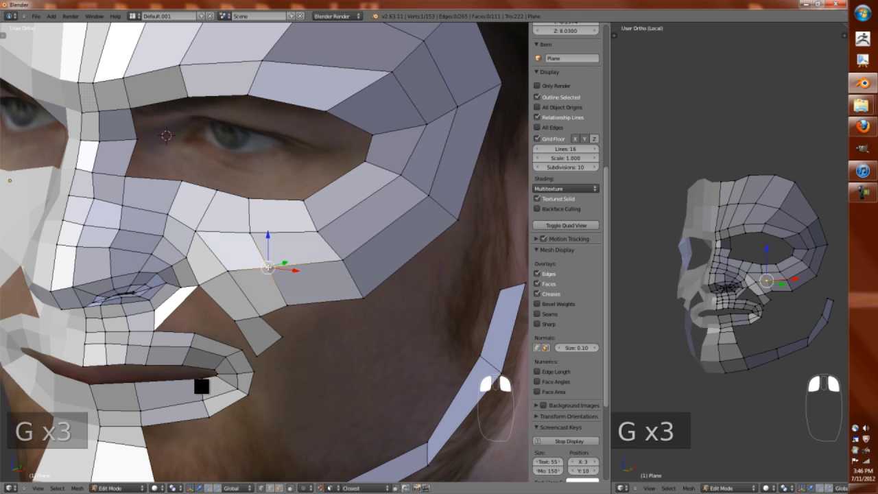
pyautogui.click(267, 267)
pyautogui.scroll(-2, 267, 268)
pyautogui.press('g')
pyautogui.scroll(3, 265, 253)
pyautogui.press('g')
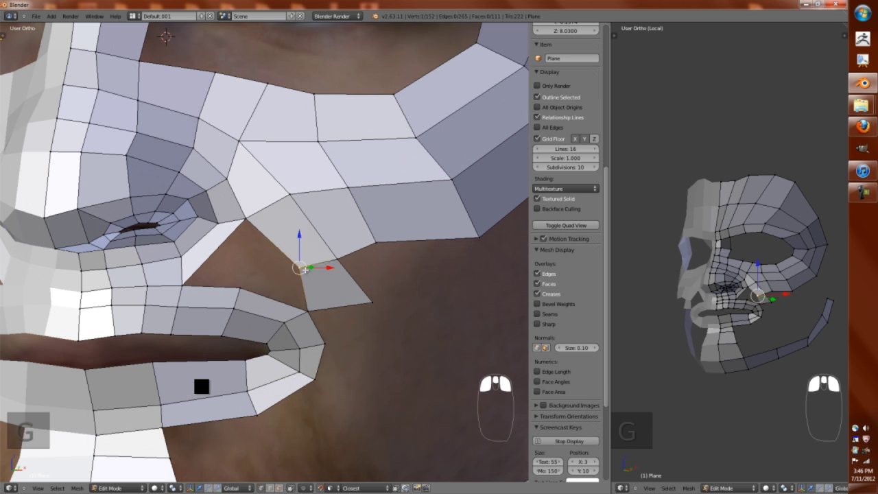
pyautogui.click(382, 245)
# Add a loop cut through the cheek faces beneath the eye and fit the surrounding vertices to the scan.
pyautogui.scroll(-3, 388, 245)
pyautogui.hotkey('ctrl', 'r')
pyautogui.click(319, 182)
pyautogui.press('g')
pyautogui.press('g')
pyautogui.click(373, 238)
pyautogui.scroll(-2, 373, 238)
pyautogui.press('g')
pyautogui.scroll(4, 321, 278)
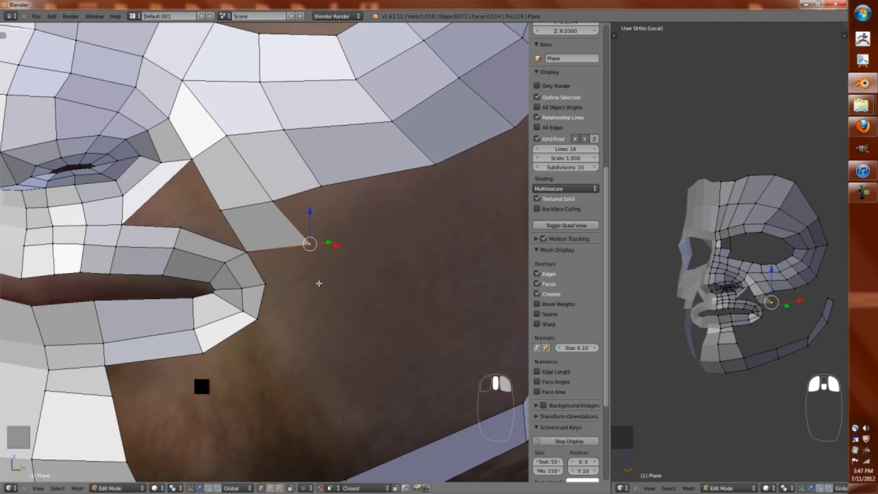
# Connect the cheek strip to the mouth corner with faces and continue the ring beneath the lower lip.
pyautogui.keyDown('shift'); pyautogui.moveTo(257, 320); pyautogui.dragTo(328, 304, button='right'); pyautogui.keyUp('shift')
pyautogui.press('f')
pyautogui.scroll(-2, 268, 304)
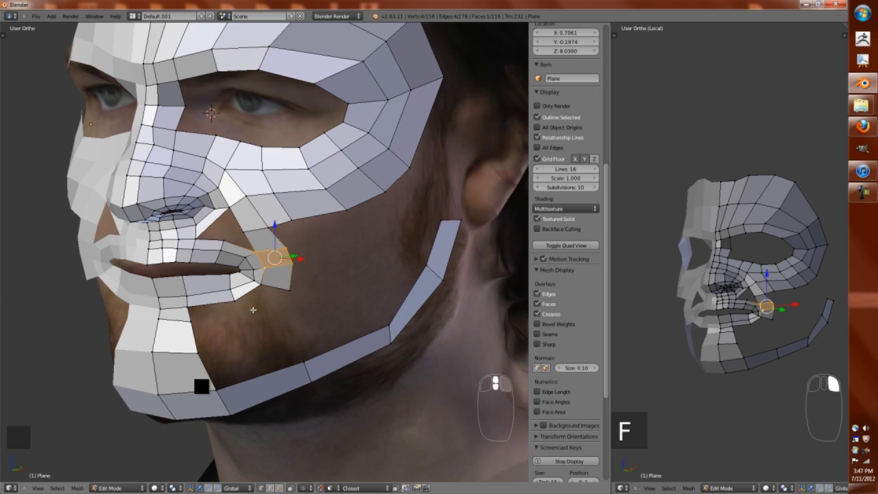
pyautogui.keyDown('ctrl'); pyautogui.click(268, 296); pyautogui.keyUp('ctrl')
pyautogui.press('f')
pyautogui.press('g')
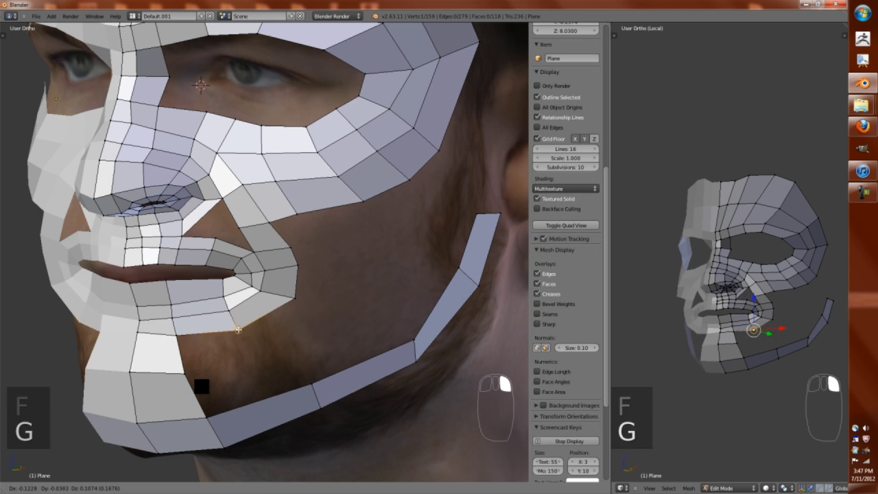
# Reposition the cheek vertices below the eye and add a loop cut through the faces beside the nostril.
pyautogui.rightClick(245, 227)
pyautogui.press('KP_Decimal')
pyautogui.press('g')
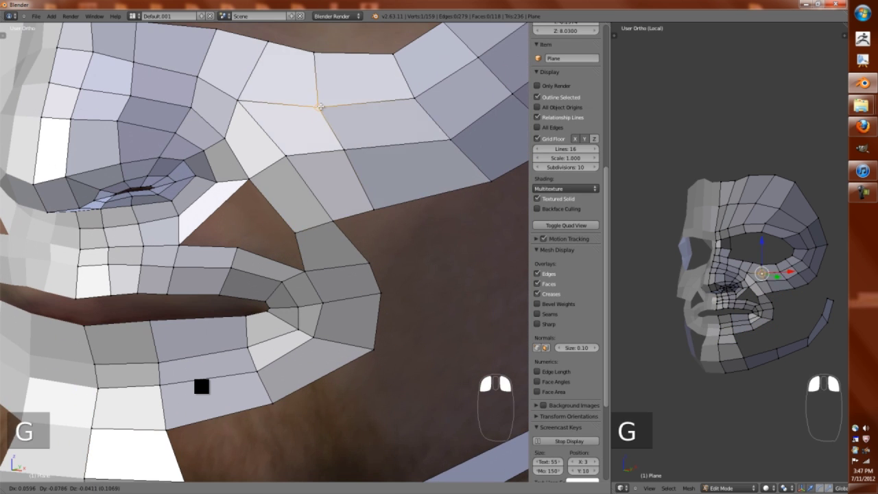
pyautogui.scroll(-3, 314, 110)
pyautogui.scroll(2, 314, 110)
pyautogui.hotkey('ctrl', 'r')
pyautogui.click(334, 223)
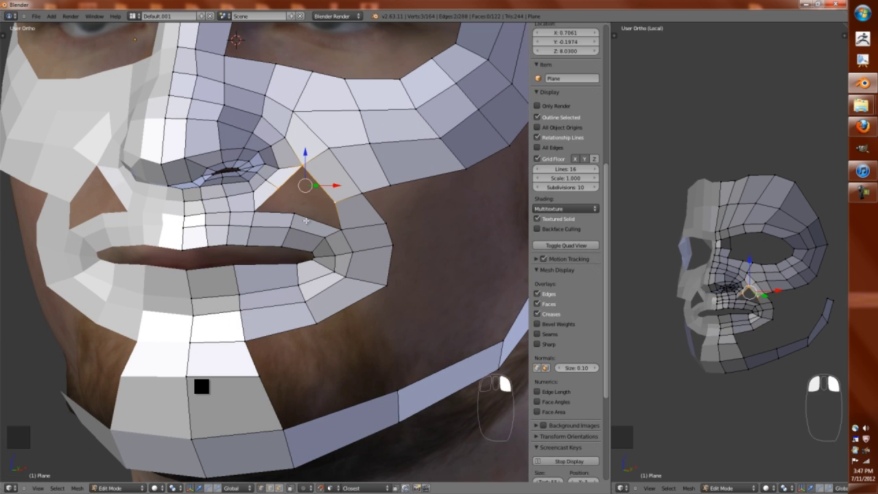
# Fill the gap between the nostril, cheek and upper lip with faces and adjust the adjoining vertex.
pyautogui.press('f')
pyautogui.press('g')
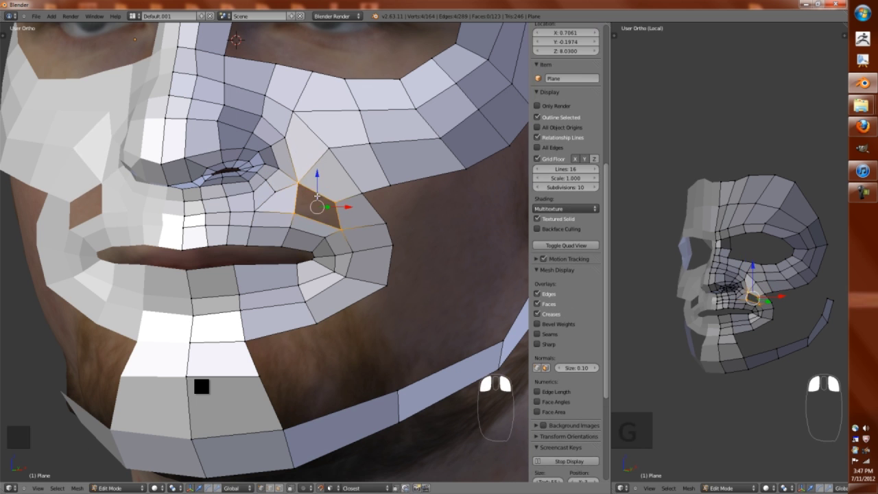
pyautogui.press('Tab')
pyautogui.press('Tab')
# Delete the narrow face between the nostril and upper lip, close the hole, and reposition the shared vertex.
pyautogui.hotkey('ctrl', 'Tab')
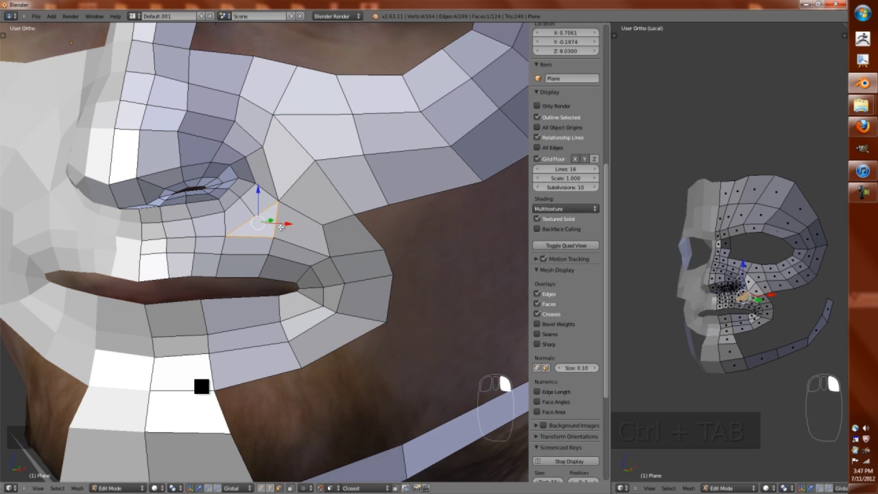
pyautogui.press('x')
pyautogui.rightClick(254, 216)
pyautogui.click(250, 231)
pyautogui.press('f')
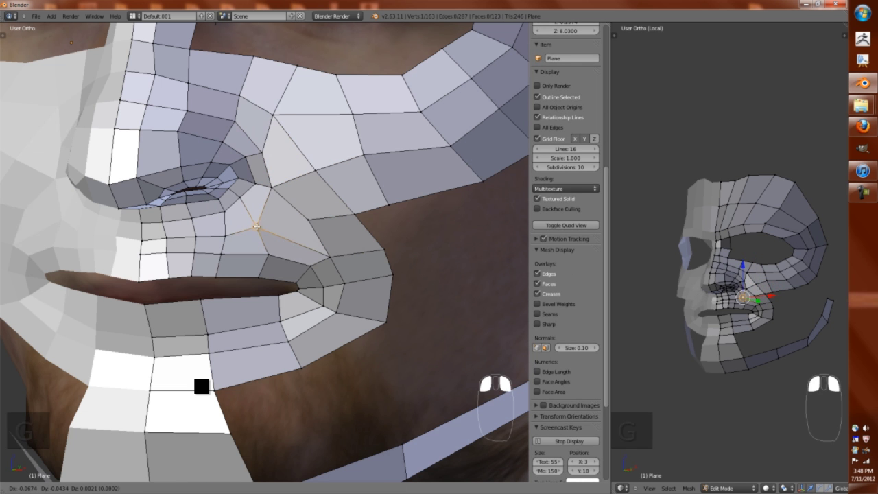
pyautogui.press('Tab')
pyautogui.press('Tab')
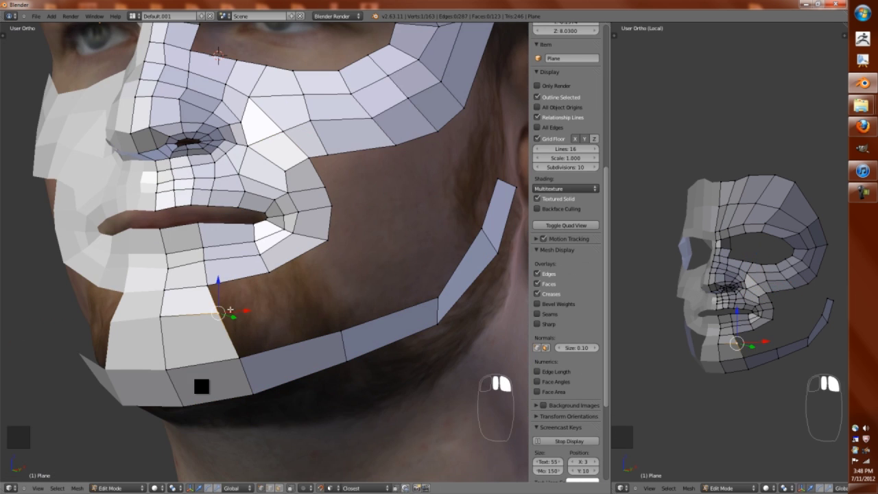
# Build faces around the lower mouth ring and bridge them to the chin and jaw strip.
pyautogui.keyDown('shift'); pyautogui.rightClick(328, 237); pyautogui.keyUp('shift')
pyautogui.press('f')
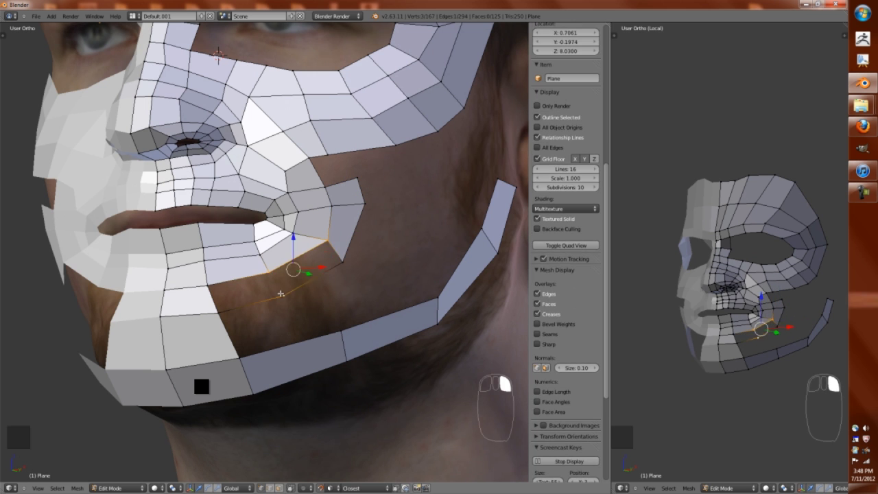
pyautogui.scroll(-2, 223, 305)
pyautogui.press('f')
pyautogui.press('f')
pyautogui.press('f')
pyautogui.press('f')
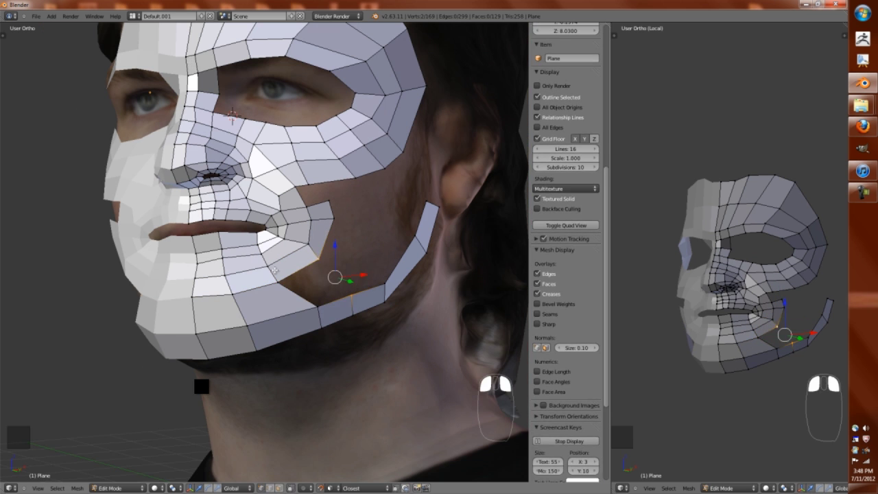
# Add a loop cut along the chin and lower jaw faces and fit its vertices to the scan.
pyautogui.hotkey('ctrl', 'r')
pyautogui.click(322, 288)
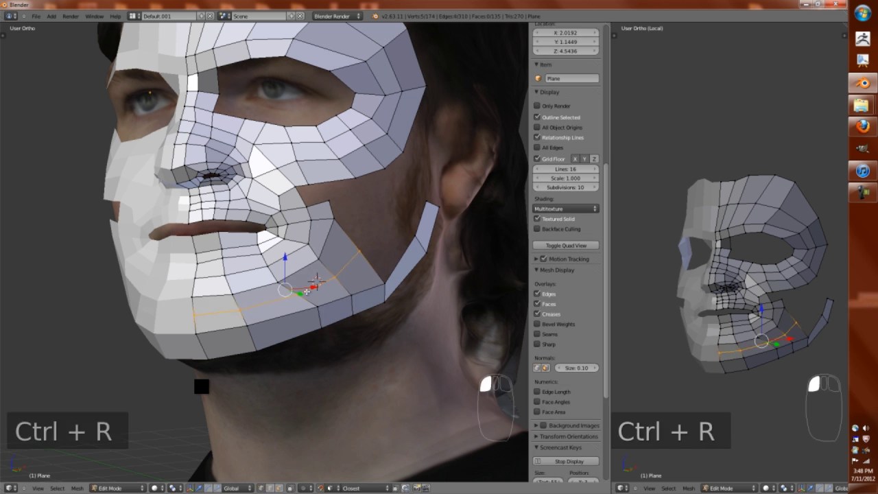
pyautogui.rightClick(237, 309)
pyautogui.press('g')
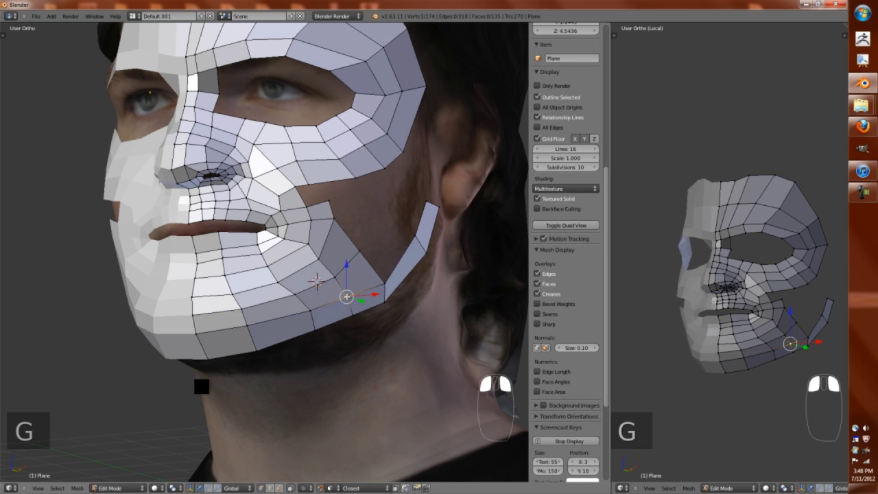
pyautogui.click(348, 296)
pyautogui.scroll(2, 348, 296)
pyautogui.press('g')
# Fill faces on the cheek between the mouth ring and under-eye area, and reposition their vertices.
pyautogui.rightClick(270, 261)
pyautogui.press('g')
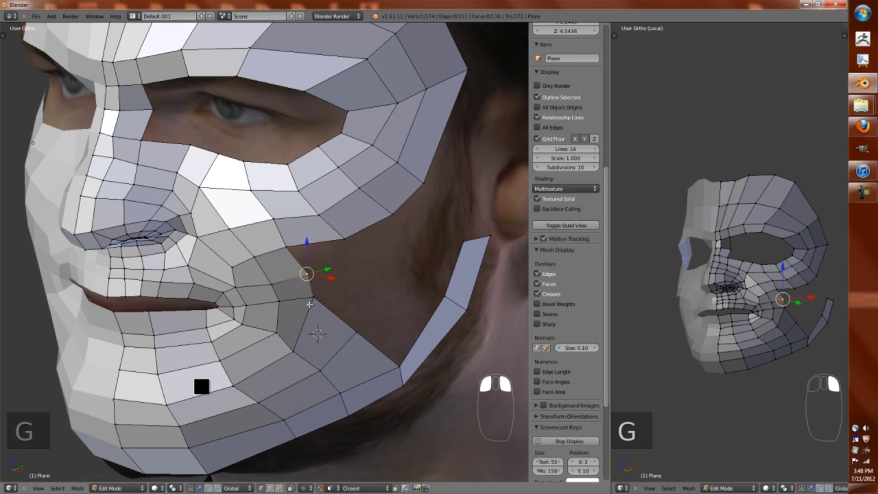
pyautogui.press('f')
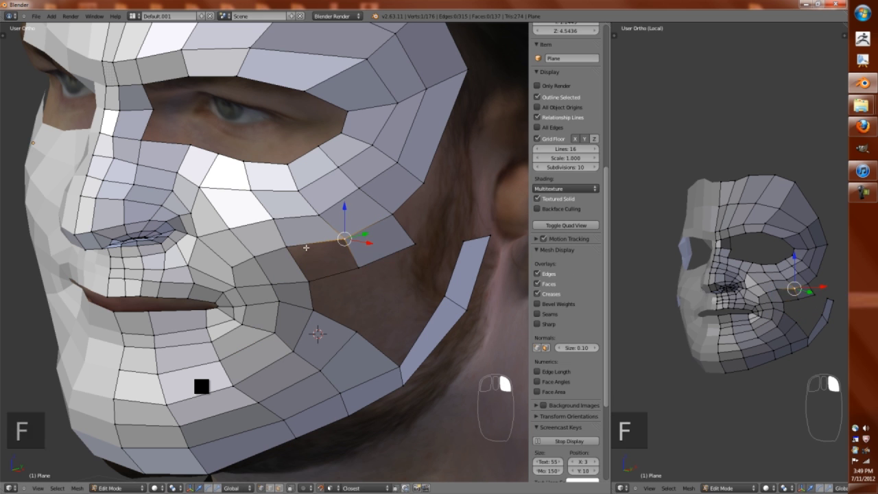
pyautogui.rightClick(314, 251)
pyautogui.press('g')
pyautogui.click(317, 334)
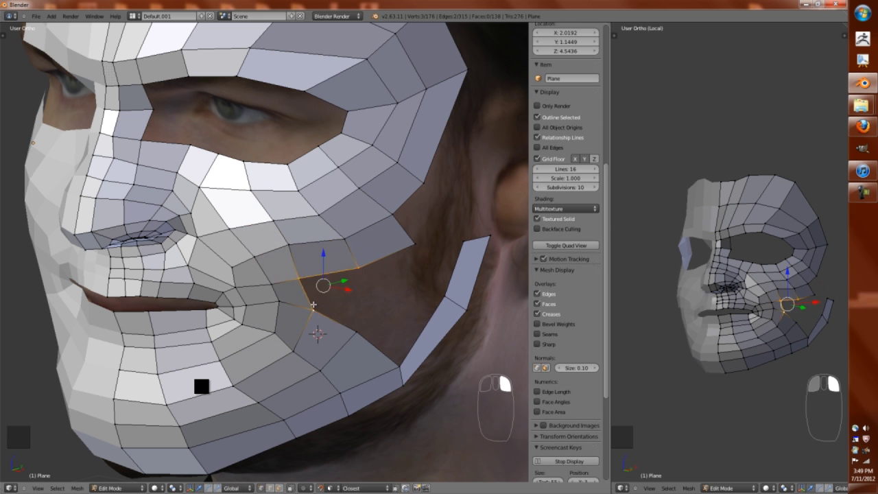
pyautogui.keyDown('shift'); pyautogui.moveTo(317, 334); pyautogui.dragTo(288, 298, button='middle'); pyautogui.keyUp('shift')
pyautogui.press('f')
# Refine the cheek and lower jaw topology and slide the jaw vertices to even out their spacing.
pyautogui.rightClick(251, 257)
pyautogui.press('g')
pyautogui.moveTo(268, 357); pyautogui.dragTo(226, 384, button='middle')
pyautogui.press('w')
pyautogui.click(216, 435)
pyautogui.rightClick(295, 304)
pyautogui.press('g')
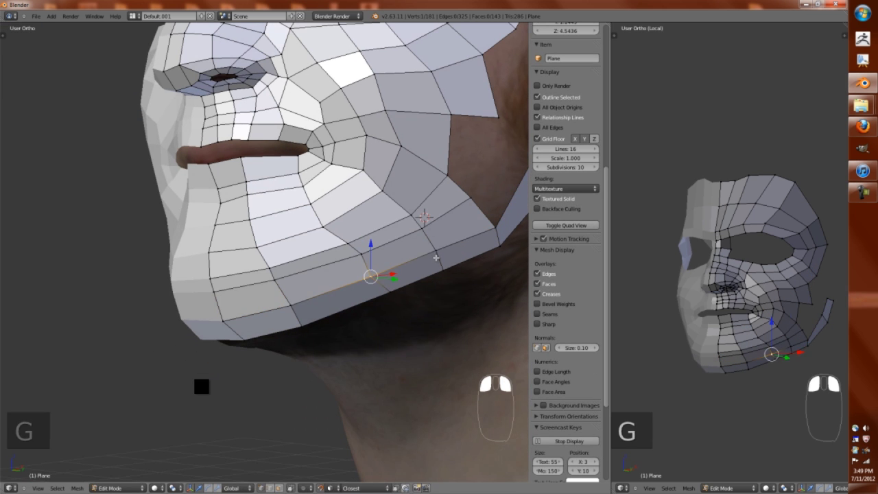
pyautogui.press('g')
pyautogui.press('g')
pyautogui.moveTo(434, 263); pyautogui.dragTo(432, 200, button='middle')
# Fill the opening between the cheek and the rear jaw strip with faces and adjust the adjoining vertices.
pyautogui.press('f')
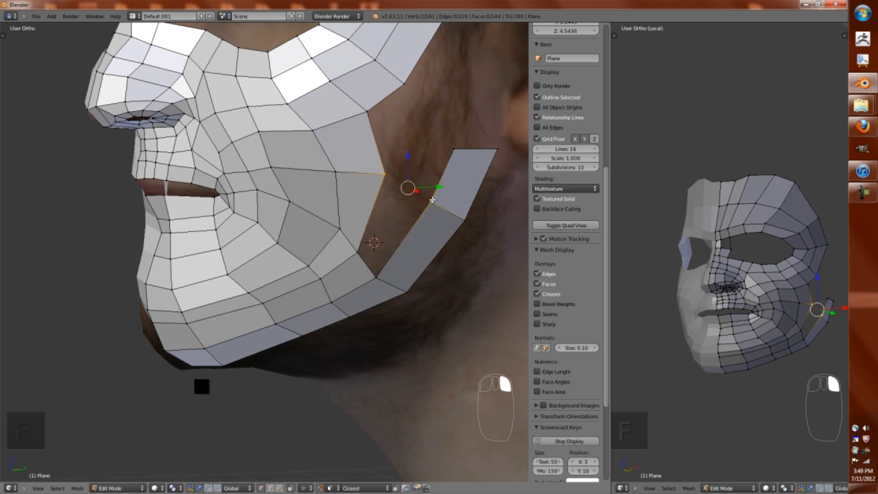
pyautogui.press('f')
pyautogui.press('g')
pyautogui.press('g')
pyautogui.moveTo(358, 251); pyautogui.dragTo(384, 219, button='middle')
pyautogui.press('f')
# Add a loop cut through the cheek faces and reposition the new vertices beside the upper lip.
pyautogui.scroll(3, 264, 253)
pyautogui.hotkey('ctrl', 'r')
pyautogui.click(370, 281)
pyautogui.scroll(2, 207, 312)
pyautogui.rightClick(339, 346)
pyautogui.press('g')
pyautogui.press('g')
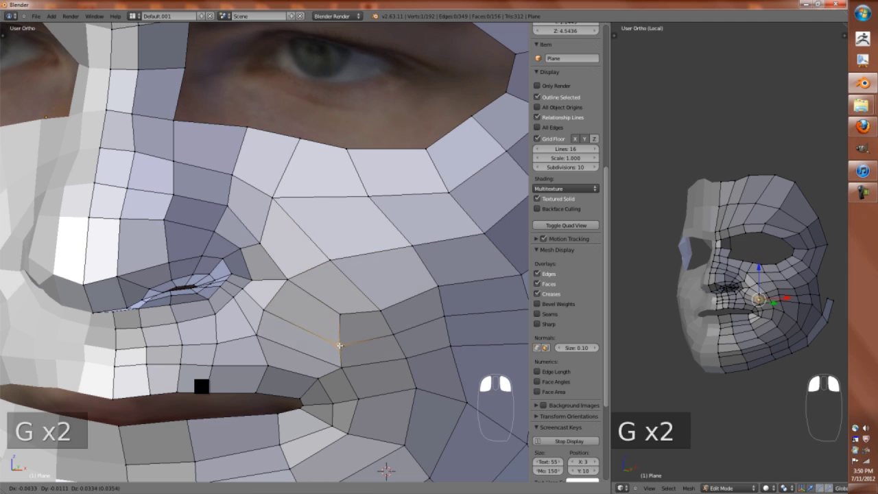
pyautogui.click(340, 347)
pyautogui.moveTo(340, 347); pyautogui.dragTo(360, 330, button='middle')
pyautogui.scroll(-2, 359, 330)
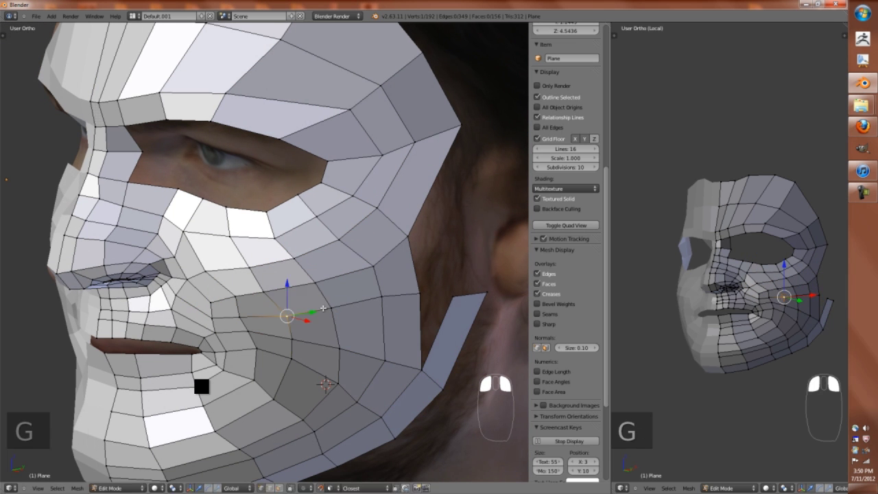
# Merge the vertices at the top of the jaw strip and add a face in front of the ear.
pyautogui.hotkey('alt', 'm')
pyautogui.click(453, 302)
pyautogui.moveTo(453, 302); pyautogui.dragTo(218, 371, button='middle')
pyautogui.click(272, 317)
pyautogui.keyDown('ctrl'); pyautogui.rightClick(272, 317); pyautogui.keyUp('ctrl')
pyautogui.press('f')
pyautogui.rightClick(260, 275)
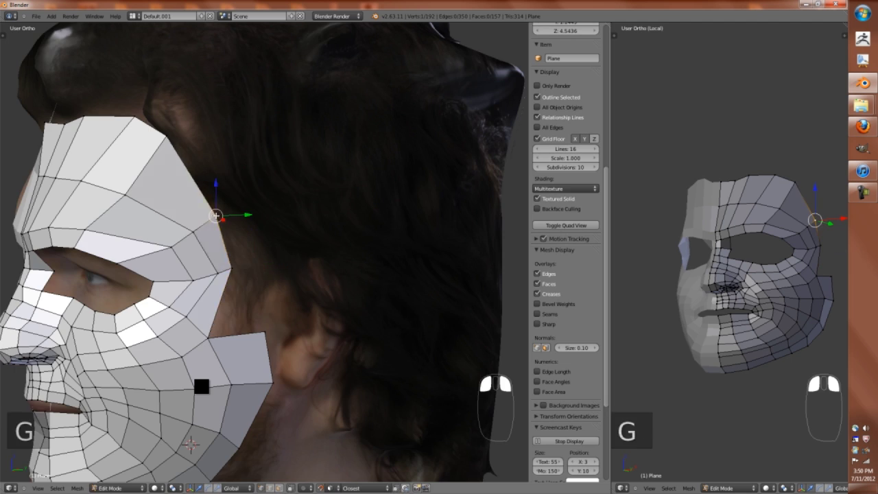
# Extrude the lower jaw edge beneath the chin and fit the new vertices to the untextured scan.
pyautogui.press('z')
pyautogui.press('z')
pyautogui.moveTo(216, 216)
pyautogui.mouseDown(button='middle')
pyautogui.moveTo(234, 274)
pyautogui.moveTo(284, 295)
pyautogui.moveTo(261, 261)
pyautogui.moveTo(205, 220)
pyautogui.mouseUp(button='middle')
pyautogui.keyDown('ctrl'); pyautogui.rightClick(195, 209); pyautogui.keyUp('ctrl')
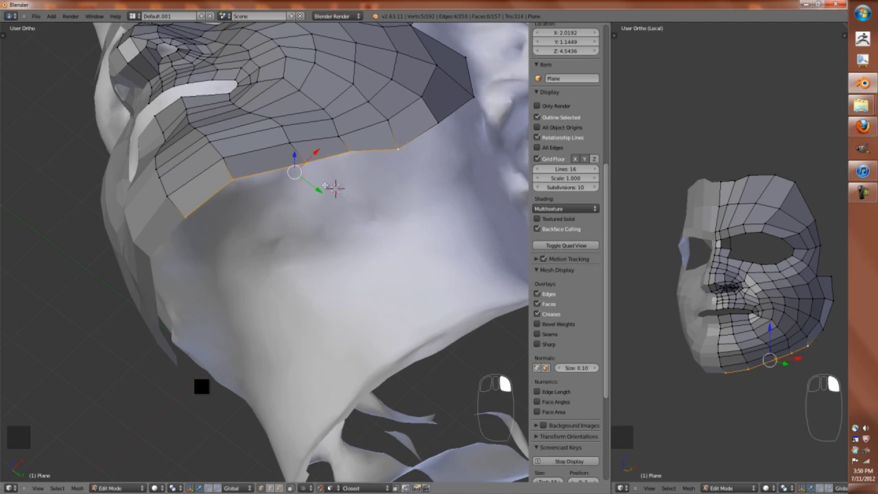
pyautogui.press('e')
pyautogui.click(322, 240)
pyautogui.rightClick(271, 259)
pyautogui.press('g')
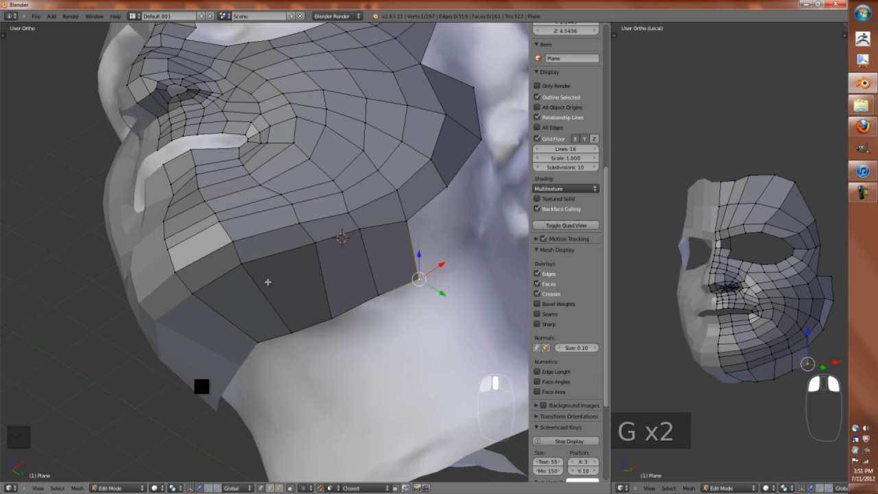
pyautogui.press('g')
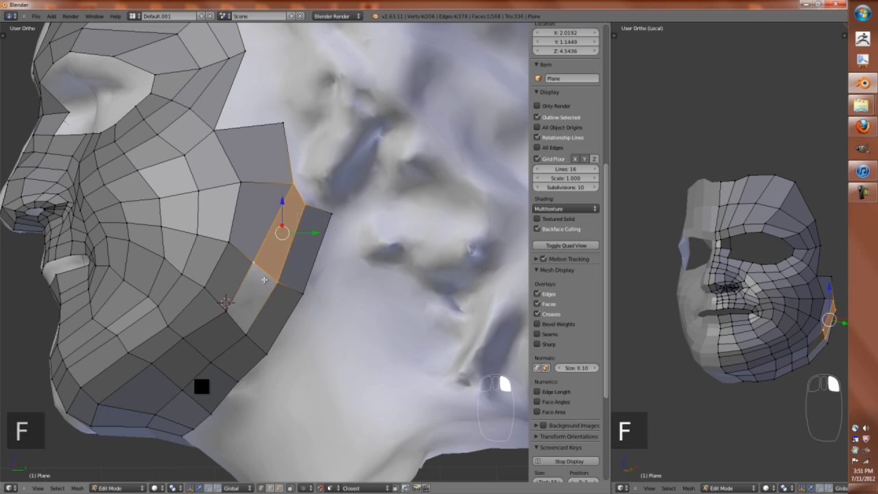
# Reposition the vertices at the jaw angle below the ear and extrude the temple edge backward over the scan.
pyautogui.rightClick(279, 272)
pyautogui.press('g')
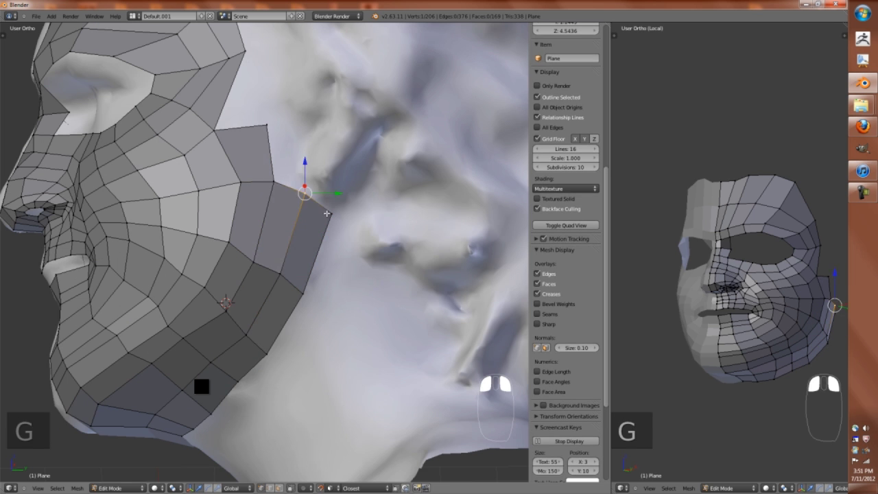
pyautogui.press('e')
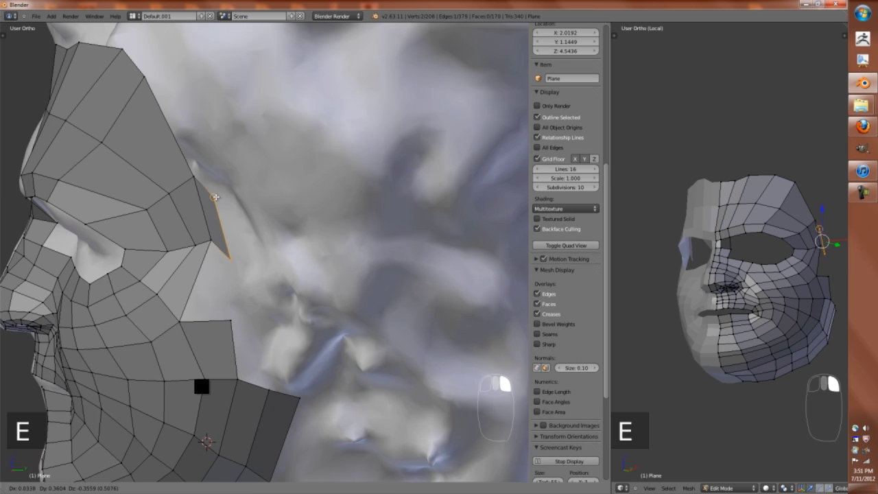
pyautogui.press('g')
pyautogui.click(207, 237)
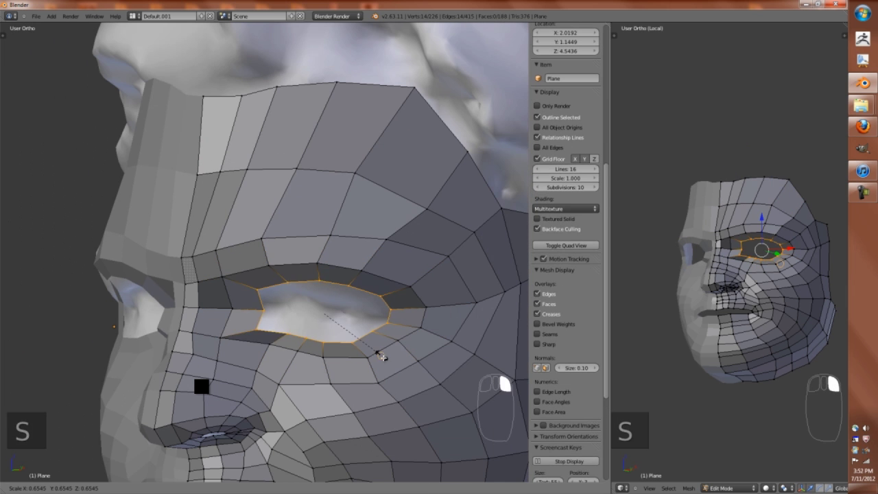
# Scale the eye opening's extruded inner loop inward and fit its vertices around the textured eye.
pyautogui.press('g')
pyautogui.hotkey('alt', 'z')
pyautogui.scroll(3, 374, 273)
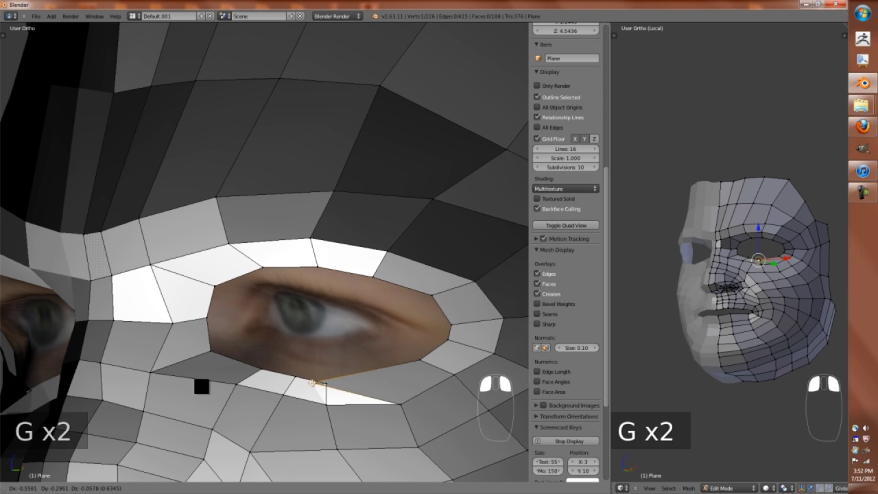
pyautogui.press('z')
pyautogui.press('z')
pyautogui.scroll(-10, 301, 372)
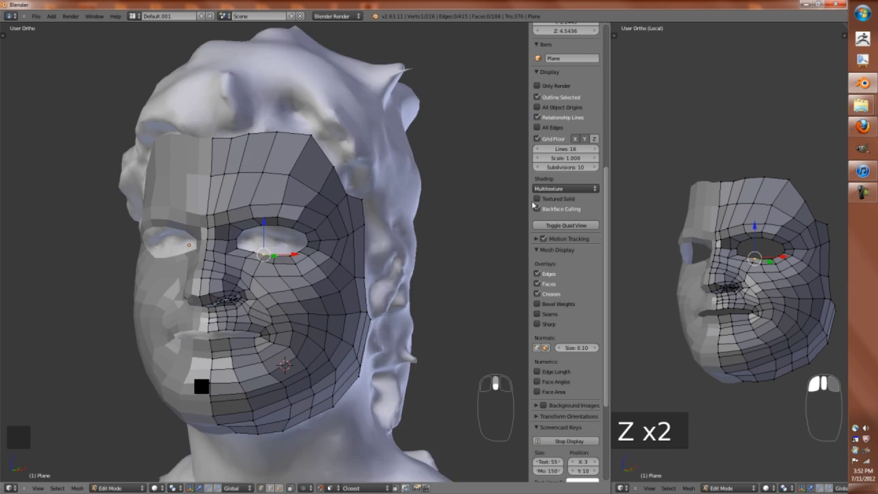
# Unhide the scan, display it textured in solid shading, and resume editing the face mesh in front view.
pyautogui.press('Tab')
pyautogui.hotkey('alt', 'h')
pyautogui.press('x')
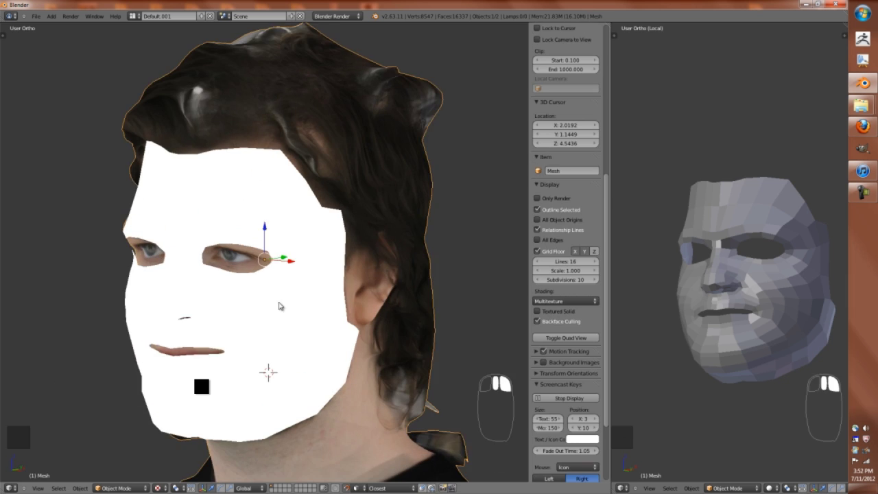
pyautogui.press('z')
pyautogui.press('z')
pyautogui.press('Tab')
pyautogui.scroll(3, 268, 372)
pyautogui.press('KP_1')
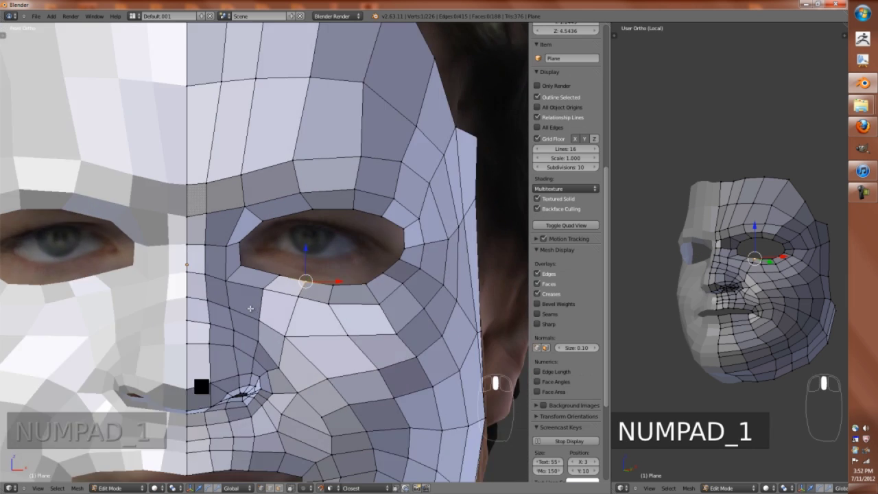
# Reposition a vertex near the eye to match the textured scan.
pyautogui.scroll(5, 268, 374)
pyautogui.rightClick(111, 302)
pyautogui.press('g')
pyautogui.click(73, 294)
pyautogui.scroll(-4, 192, 226)
pyautogui.press('z')
pyautogui.press('z')
# Extrude the eye opening's edge loop in a maximized front view and scale it slightly inward.
pyautogui.moveTo(206, 274); pyautogui.dragTo(309, 274, button='middle')
pyautogui.press('KP_1')
pyautogui.scroll(4, 261, 342)
pyautogui.keyDown('alt'); pyautogui.rightClick(262, 342); pyautogui.keyUp('alt')
pyautogui.scroll(2, 262, 342)
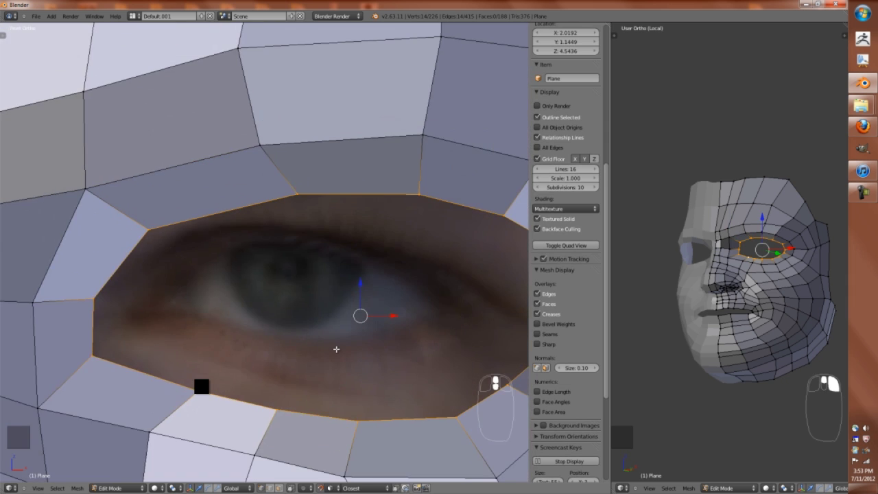
pyautogui.hotkey('ctrl', 'Up')
pyautogui.press('e')
pyautogui.press('s')
pyautogui.click(134, 376)
# Fit the inner eye loop's vertices along the upper and lower eyelid edges and eye corners of the textured scan.
pyautogui.scroll(-3, 135, 375)
pyautogui.rightClick(267, 283)
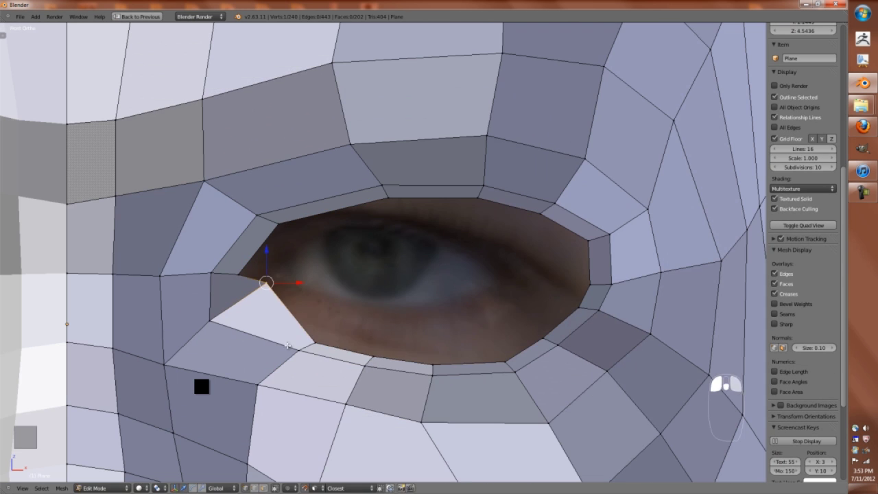
pyautogui.press('g')
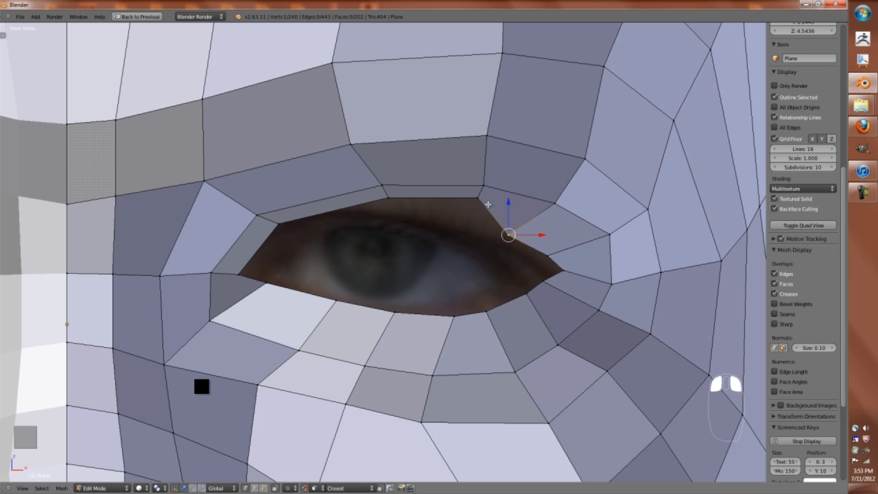
pyautogui.moveTo(238, 274); pyautogui.dragTo(230, 286, button='middle')
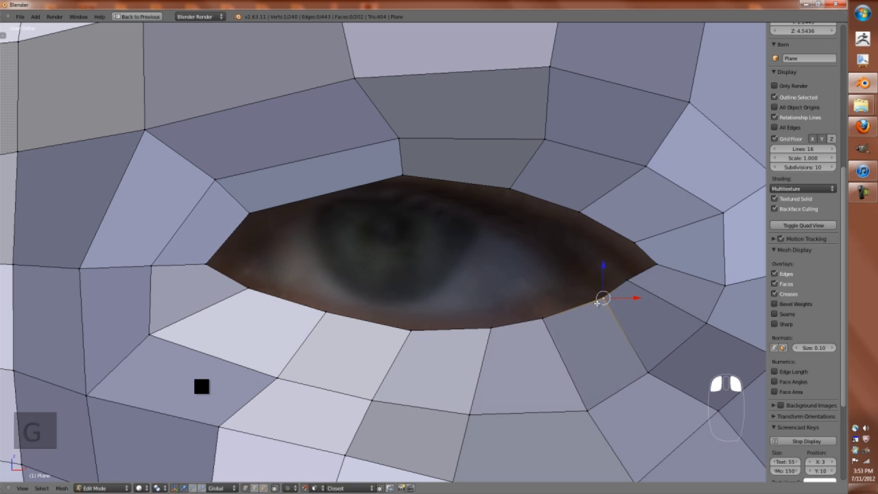
pyautogui.press('g')
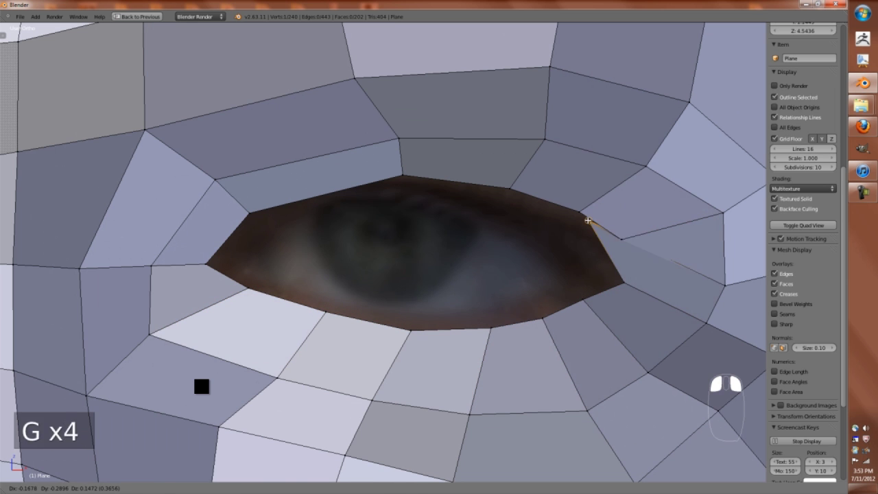
# Extrude the lower jaw edge down over the neck and fit the new lower vertices along the shirt collar.
pyautogui.press('Tab')
pyautogui.scroll(-5, 519, 322)
pyautogui.moveTo(518, 323); pyautogui.dragTo(446, 329, button='middle')
pyautogui.press('Tab')
pyautogui.press('e')
pyautogui.click(458, 365)
pyautogui.rightClick(458, 365)
pyautogui.press('g')
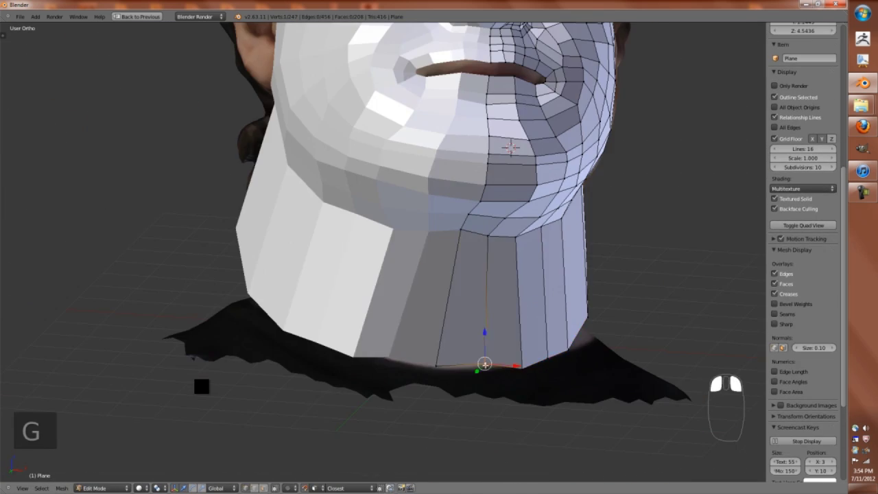
pyautogui.moveTo(457, 365); pyautogui.dragTo(478, 371, button='middle')
pyautogui.moveTo(542, 350); pyautogui.dragTo(506, 349, button='middle')
# Add edge loops across the extruded neck strip and fit the new vertices to the scan.
pyautogui.hotkey('ctrl', 'r')
pyautogui.click(445, 284)
pyautogui.rightClick(445, 284)
pyautogui.press('g')
pyautogui.moveTo(445, 285); pyautogui.dragTo(418, 395, button='middle')
pyautogui.click(529, 309)
# Reposition the vertices along the side and back of the neck below the ear to follow the scan.
pyautogui.moveTo(529, 310); pyautogui.dragTo(309, 360, button='middle')
pyautogui.press('g')
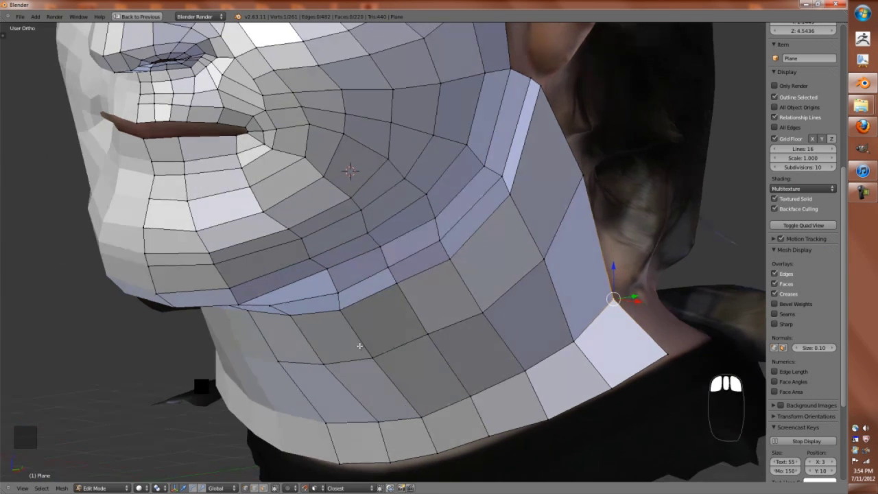
pyautogui.press('g')
pyautogui.click(489, 308)
pyautogui.press('g')
pyautogui.moveTo(490, 308); pyautogui.dragTo(449, 257, button='middle')
# Save the file as Said1.blend in the Said folder inside Blends.
pyautogui.hotkey('ctrl', 's')
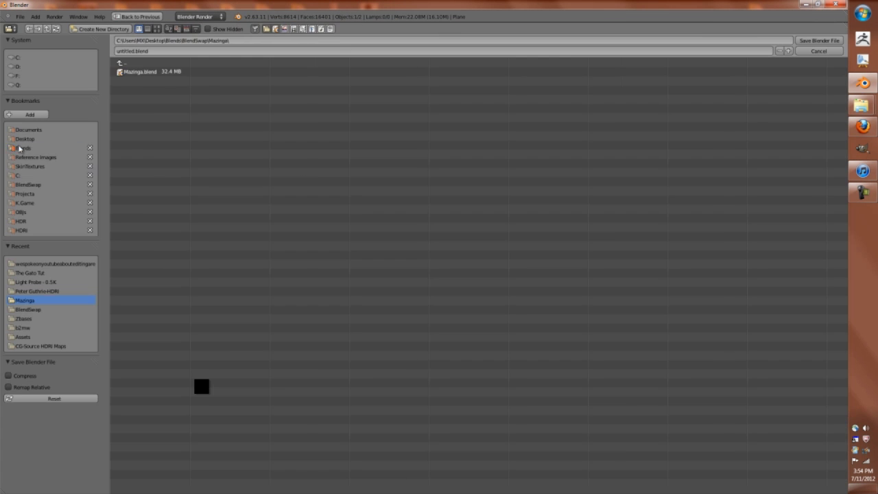
pyautogui.click(23, 148)
pyautogui.click(132, 292)
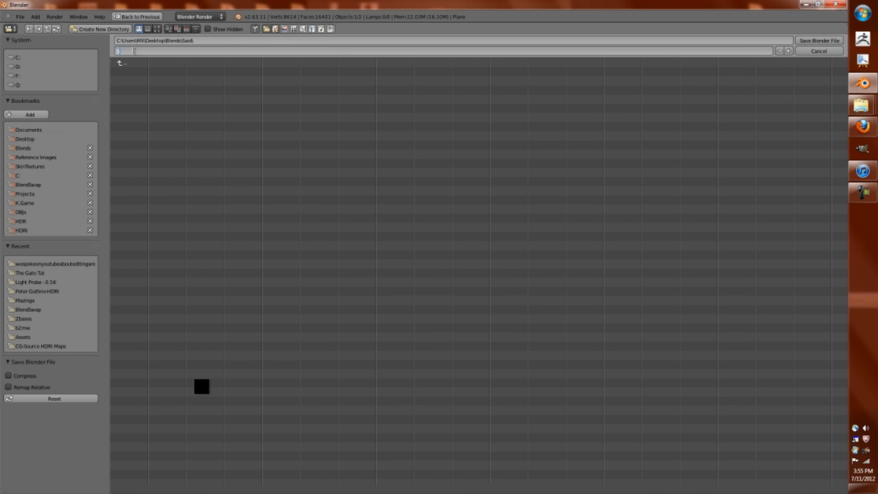
pyautogui.press('Return')
# Examine the face and neck mesh against the textured scan from the front and the side.
pyautogui.moveTo(133, 53); pyautogui.dragTo(289, 266, button='middle')
pyautogui.press('KP_5')
pyautogui.press('h')
pyautogui.press('z')
pyautogui.press('z')
pyautogui.hotkey('alt', 'h')
pyautogui.press('a')
pyautogui.press('KP_1')
pyautogui.press('KP_5')
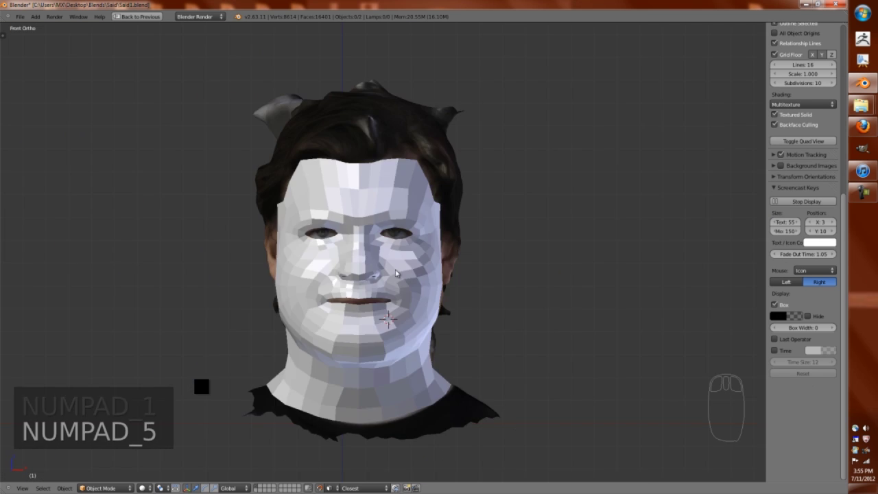
pyautogui.press('KP_3')
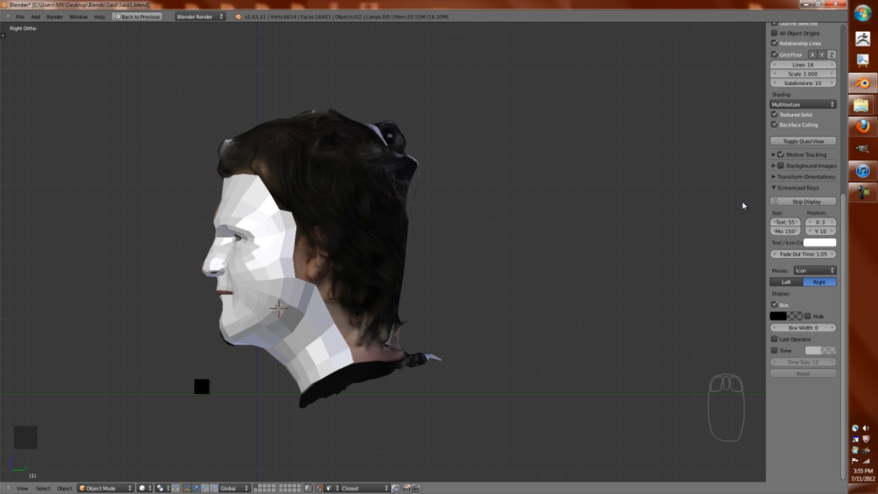
pyautogui.press('KP_1')
pyautogui.click(20, 15)
pyautogui.click(31, 143)
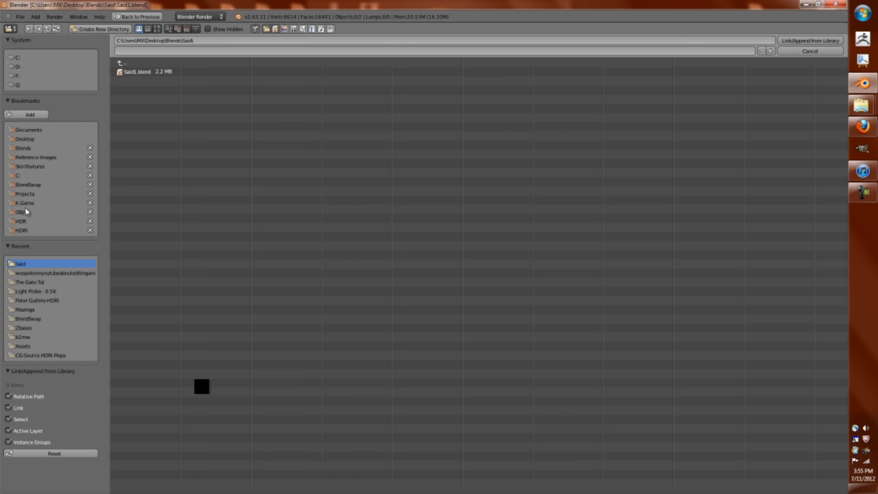
pyautogui.press('Escape')
# Import an ear model into the scene from the model files folder.
pyautogui.click(19, 15)
pyautogui.moveTo(31, 157)
pyautogui.click(144, 221)
pyautogui.doubleClick(140, 101)
pyautogui.press('l')
pyautogui.click(370, 297)
pyautogui.hotkey('shift', 'r')
pyautogui.press('t')
# Mirror the imported ear's geometry by scaling it -1 along X in Edit Mode.
pyautogui.scroll(4, 607, 313)
pyautogui.rightClick(607, 309)
pyautogui.press('Tab')
pyautogui.press('x')
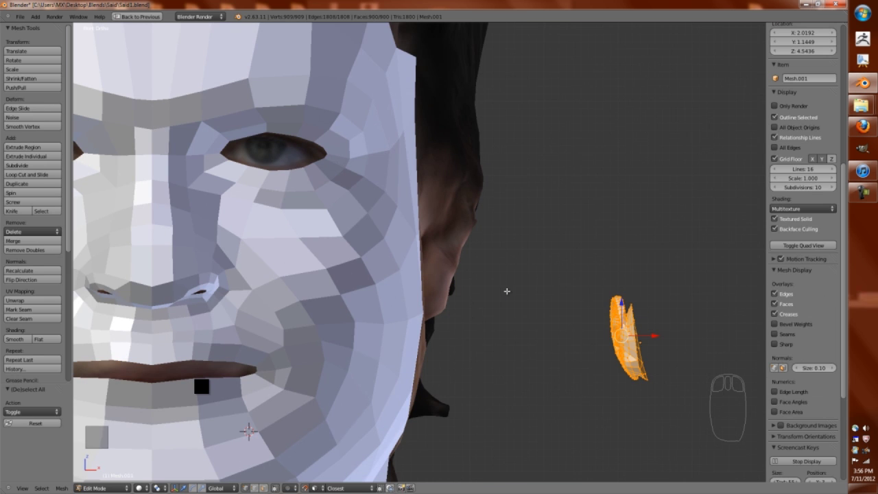
pyautogui.press('Tab')
pyautogui.press('Tab')
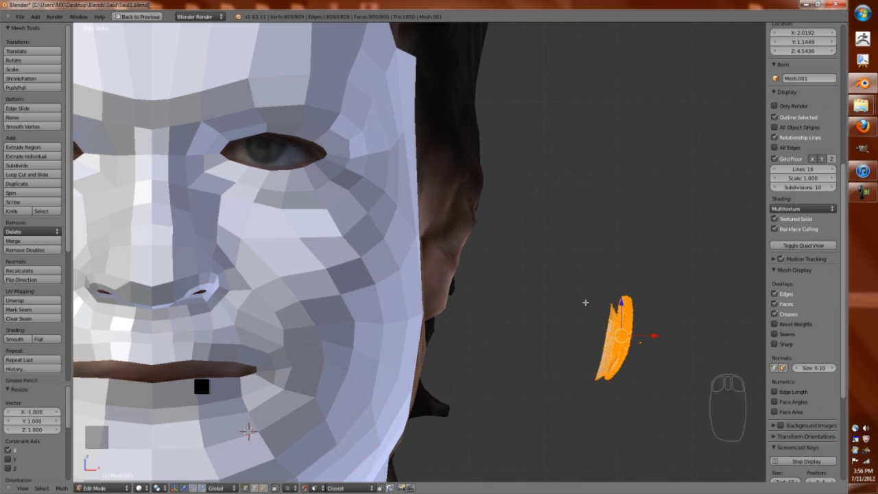
pyautogui.press('w')
pyautogui.click(616, 337)
pyautogui.press('Tab')
# Scale the imported ear to 3.000 and move it to the side of the head.
pyautogui.scroll(-4, 597, 347)
pyautogui.press('s')
pyautogui.click(673, 416)
pyautogui.press('g')
pyautogui.click(600, 343)
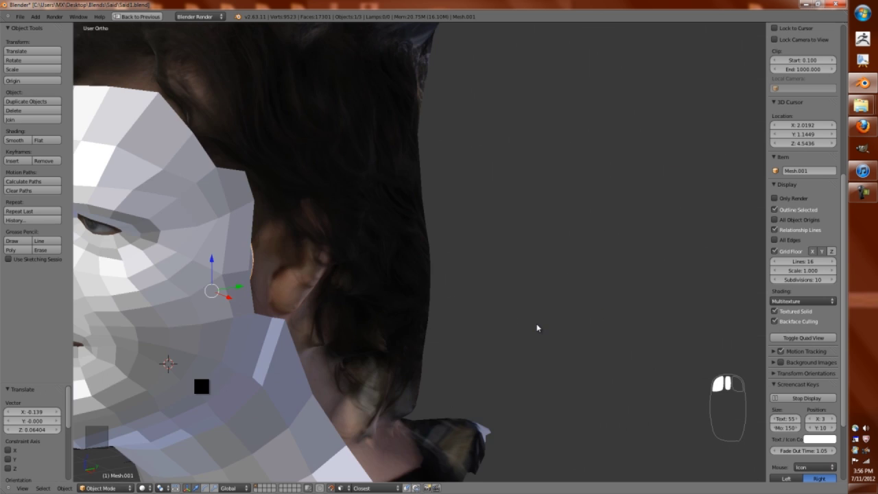
# Restore the split view and switch to the Default screen layout.
pyautogui.press('KP_1')
pyautogui.hotkey('ctrl', 'Up')
pyautogui.click(132, 16)
pyautogui.click(141, 48)
# Position the imported ear over the scanned ear in side view with snapping off and scale it to 2.592.
pyautogui.rightClick(442, 227)
pyautogui.press('KP_3')
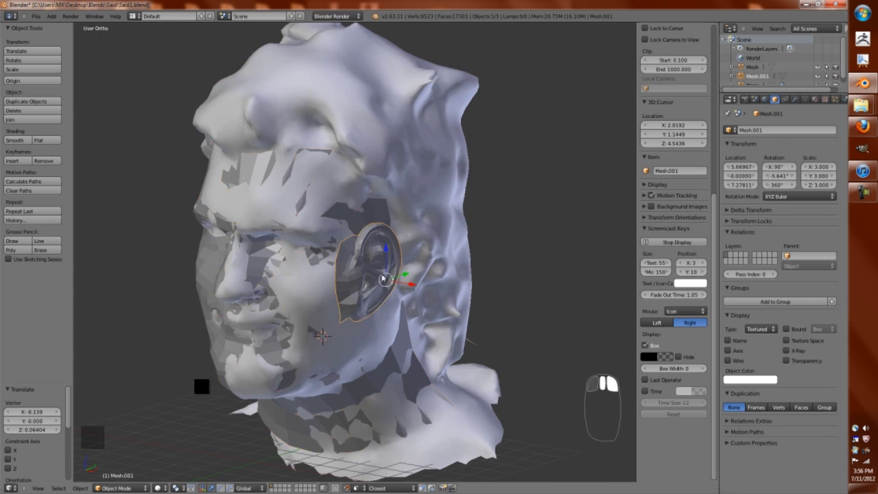
pyautogui.press('g')
pyautogui.hotkey('shift', 'Tab')
pyautogui.click(357, 271)
pyautogui.press('s')
pyautogui.click(360, 275)
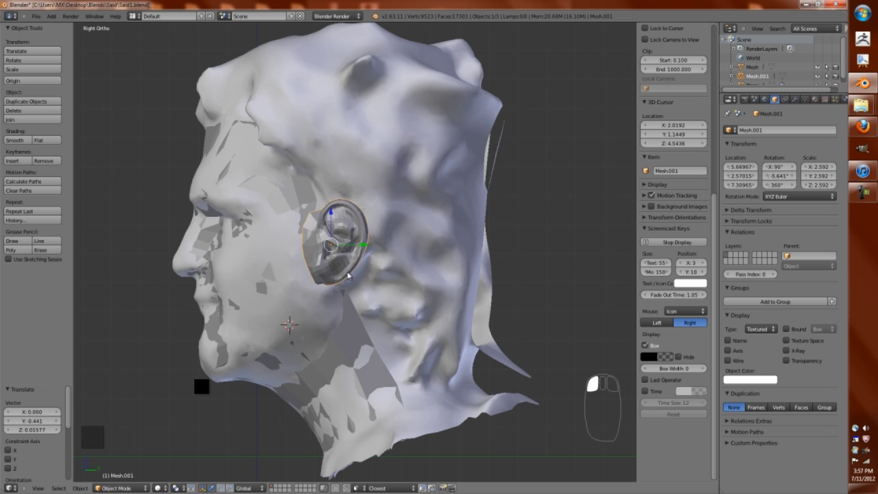
# Align the imported ear with the side of the head from the front and examine its mesh in Edit Mode.
pyautogui.press('KP_1')
pyautogui.click(525, 287)
pyautogui.moveTo(525, 287); pyautogui.dragTo(421, 264, button='middle')
pyautogui.click(507, 300)
pyautogui.press('Tab')
pyautogui.scroll(5, 452, 274)
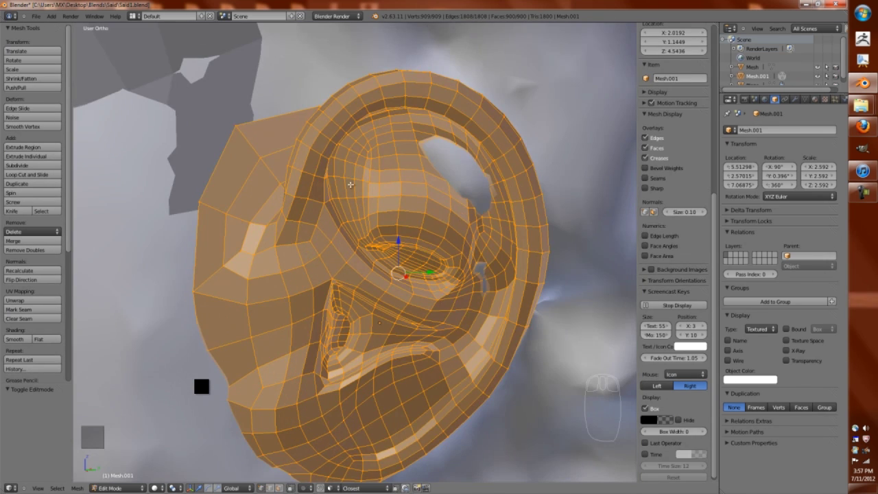
pyautogui.press('Tab')
pyautogui.scroll(5, 357, 229)
pyautogui.click(36, 16)
pyautogui.click(59, 134)
pyautogui.click(132, 90)
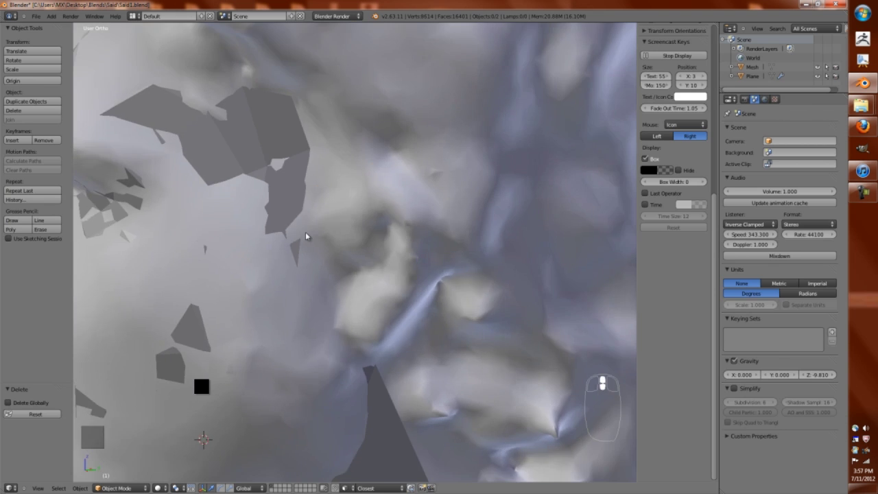
pyautogui.press('Tab')
pyautogui.press('Tab')
# Save the current Blender file.
pyautogui.scroll(-5, 404, 240)
pyautogui.hotkey('ctrl', 's')
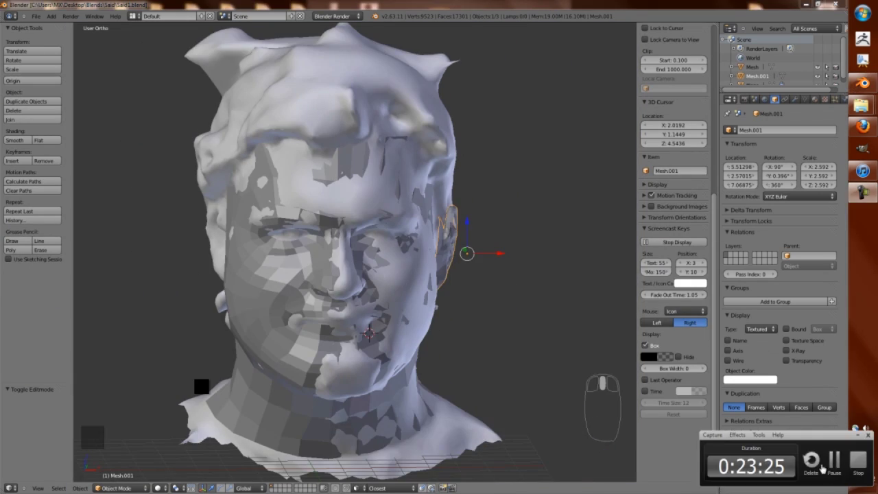
pyautogui.moveTo(412, 302); pyautogui.dragTo(422, 153, button='middle')
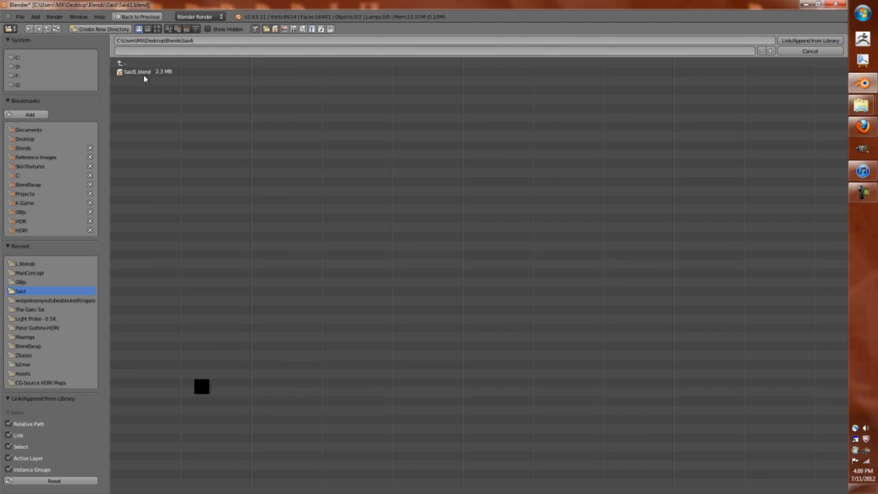
# Append the ear object from another Blender file and make all its linked data local.
pyautogui.press('BackSpace')
pyautogui.doubleClick(129, 74)
pyautogui.press('l')
pyautogui.scroll(-3, 228, 361)
pyautogui.scroll(3, 229, 361)
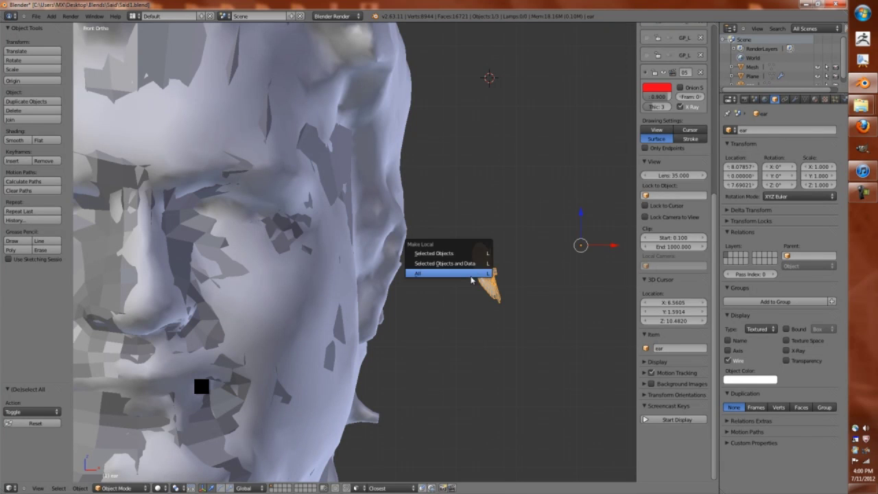
# Mirror the appended ear's geometry and enlarge the ear to a scale of 3.025.
pyautogui.press('Escape')
pyautogui.press('Tab')
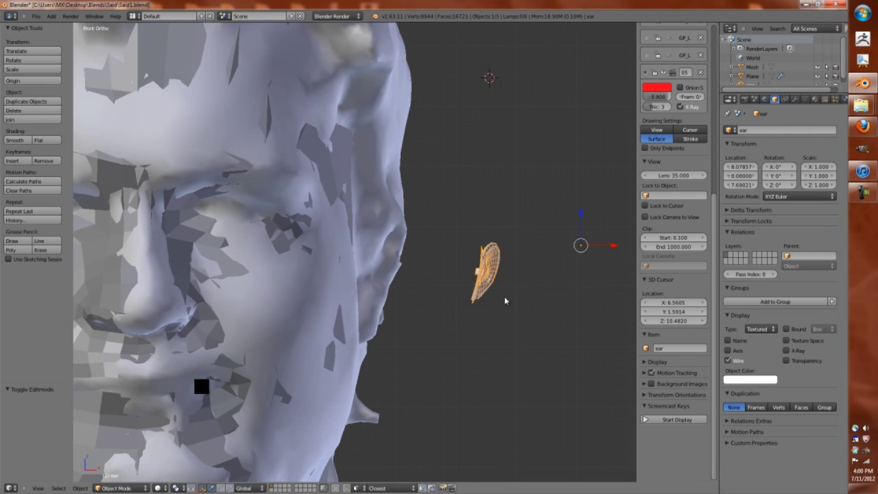
pyautogui.press('s')
pyautogui.click(510, 402)
pyautogui.press('KP_3')
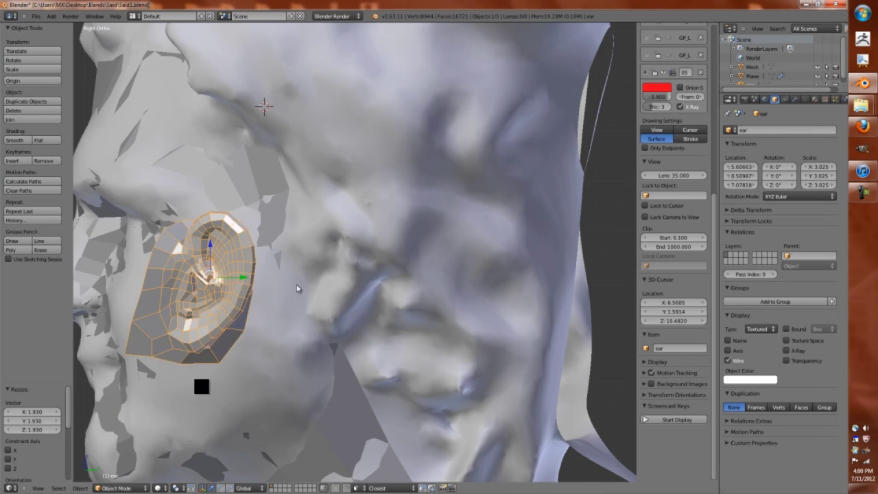
# Rotate the ear to 5.465° about X, place it over the scanned ear, and scale it to 3.217.
pyautogui.press('r')
pyautogui.click(433, 263)
pyautogui.press('s')
pyautogui.press('KP_1')
pyautogui.click(453, 266)
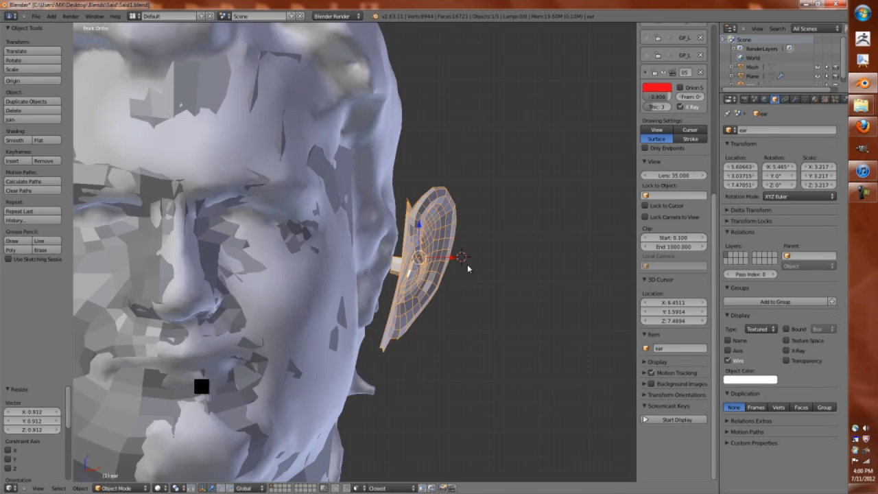
# Move the ear along X toward the head and refine its size and position in side view.
pyautogui.press('KP_3')
pyautogui.press('g')
pyautogui.press('x')
pyautogui.click(453, 266)
pyautogui.scroll(2, 403, 332)
pyautogui.press('s')
pyautogui.click(403, 336)
pyautogui.press('g')
pyautogui.click(412, 341)
# Scale the ear to 2.965, tilt it to -8.393° about Y, and move it along X against the head.
pyautogui.press('s')
pyautogui.press('KP_1')
pyautogui.press('r')
pyautogui.click(441, 241)
pyautogui.press('g')
pyautogui.press('x')
pyautogui.click(427, 242)
# Enable X-Ray display for the face mesh so it draws in front of the scan.
pyautogui.moveTo(428, 242); pyautogui.dragTo(333, 301, button='middle')
pyautogui.hotkey('alt', 'z')
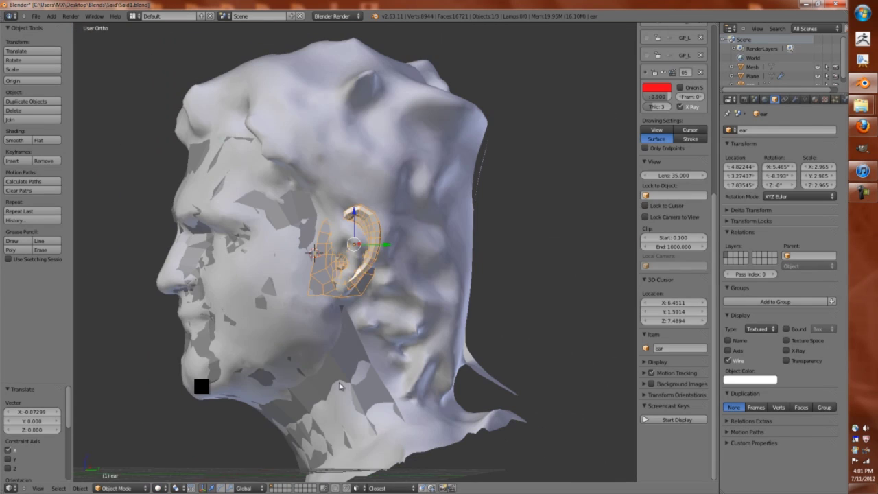
pyautogui.rightClick(295, 372)
pyautogui.click(786, 350)
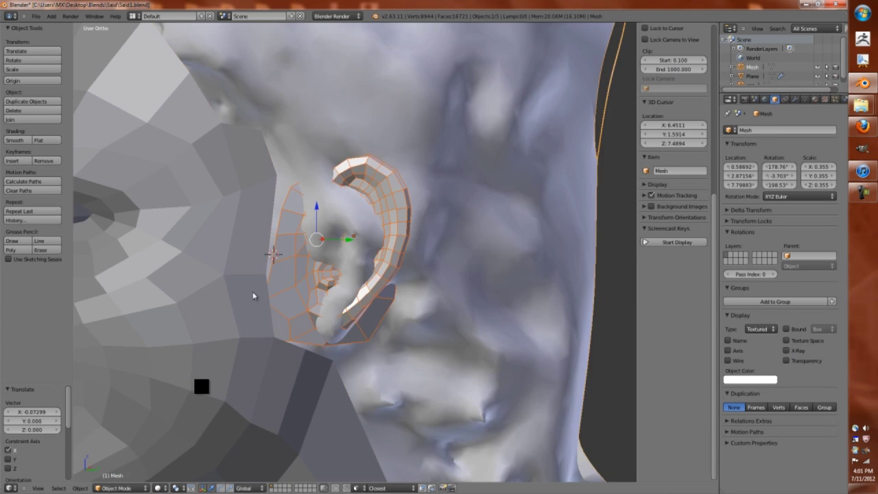
pyautogui.press('Tab')
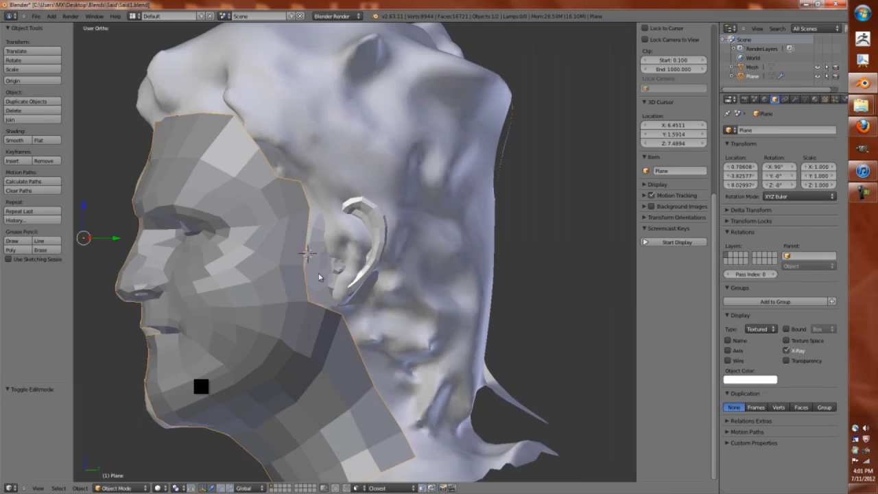
# Join the ear object into the face mesh.
pyautogui.rightClick(322, 271)
pyautogui.keyDown('shift'); pyautogui.rightClick(148, 274); pyautogui.keyUp('shift')
pyautogui.hotkey('ctrl', 'j')
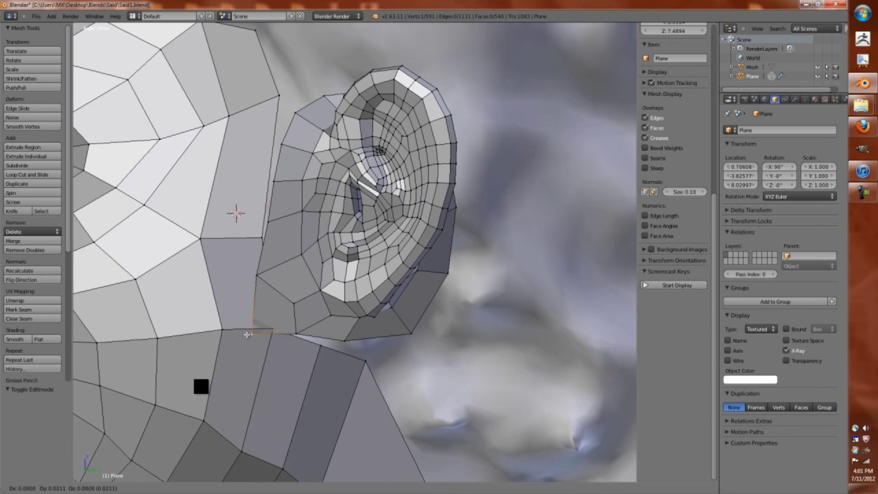
# Fill faces between the ear's lower front edge and the cheek and jaw, and merge the adjoining vertices at center.
pyautogui.press('g')
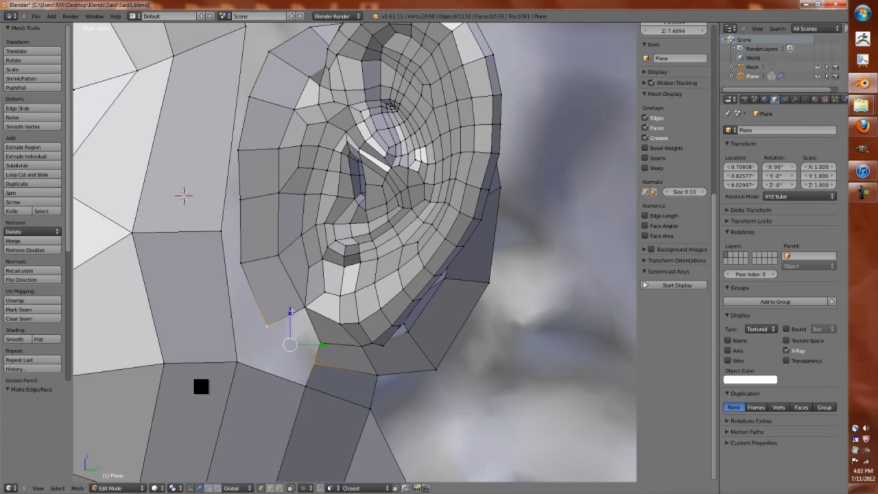
pyautogui.press('f')
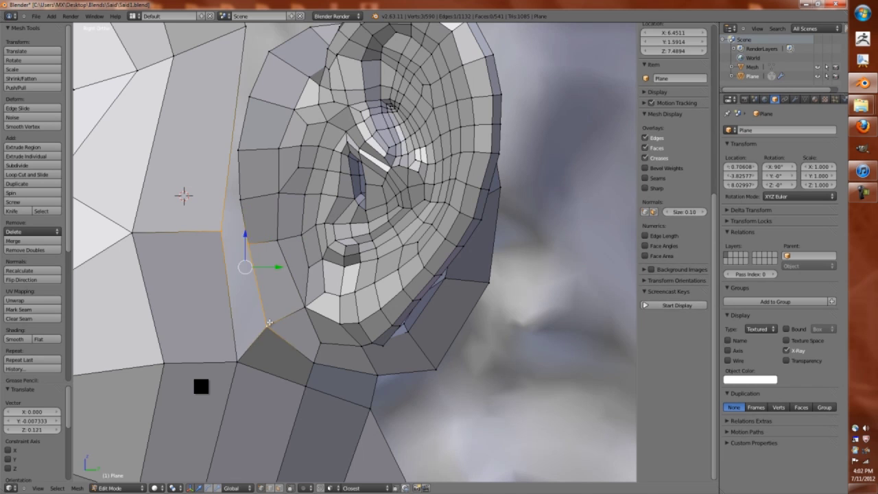
pyautogui.press('f')
pyautogui.moveTo(261, 316); pyautogui.dragTo(285, 315, button='middle')
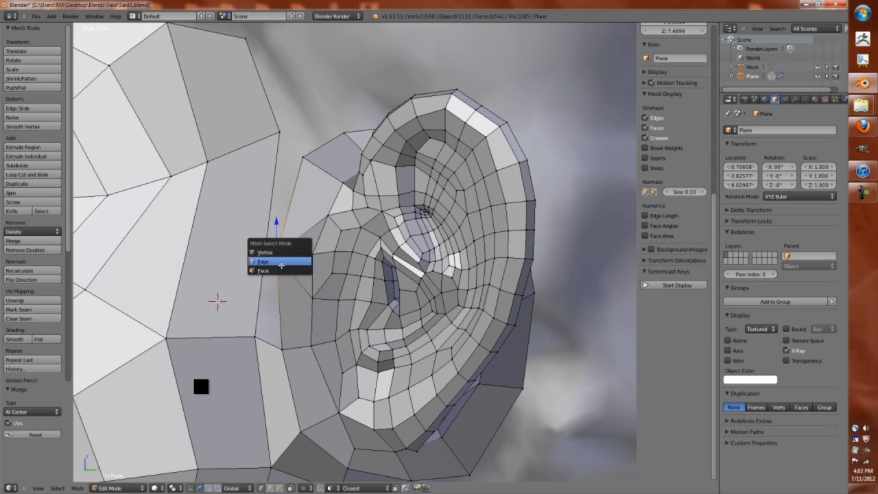
# Start the screencast keys display and reposition the border vertices at the front of the ear.
pyautogui.click(676, 305)
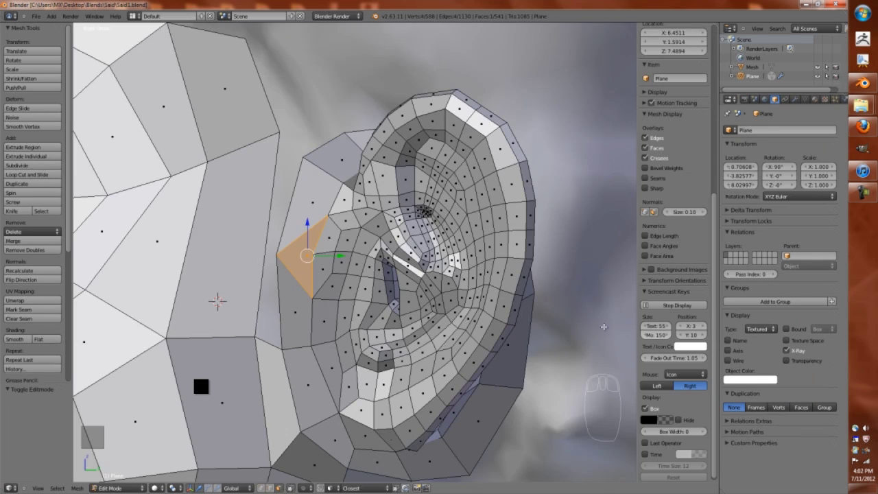
pyautogui.scroll(3, 604, 327)
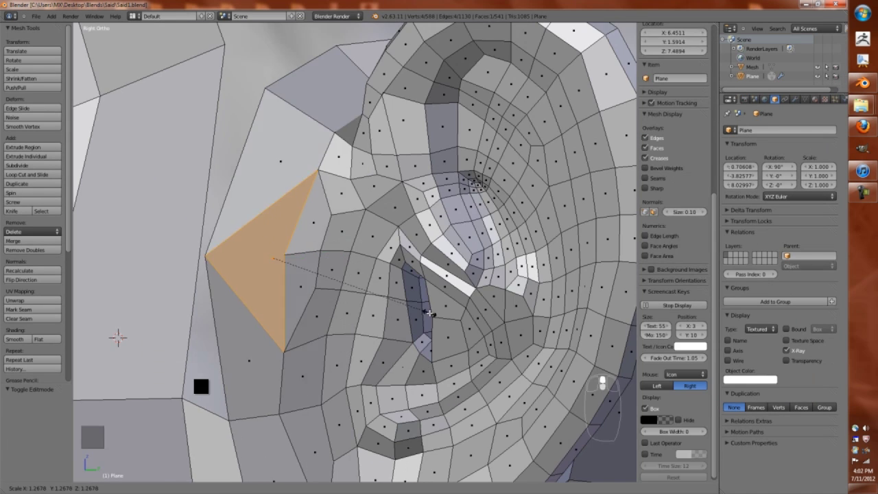
pyautogui.hotkey('ctrl', 'Tab')
pyautogui.click(285, 277)
pyautogui.rightClick(291, 305)
pyautogui.press('g')
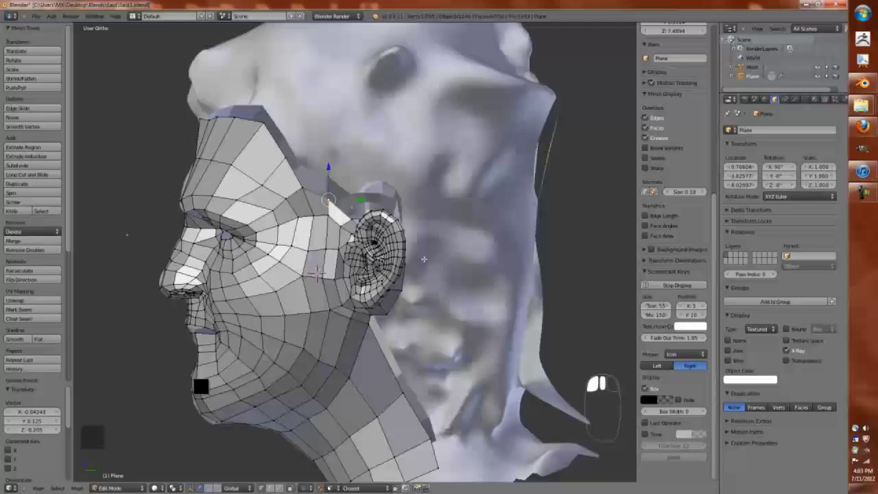
# Leave Edit Mode and switch to the Default.001 screen layout with the head seen from the front.
pyautogui.press('Tab')
pyautogui.click(133, 16)
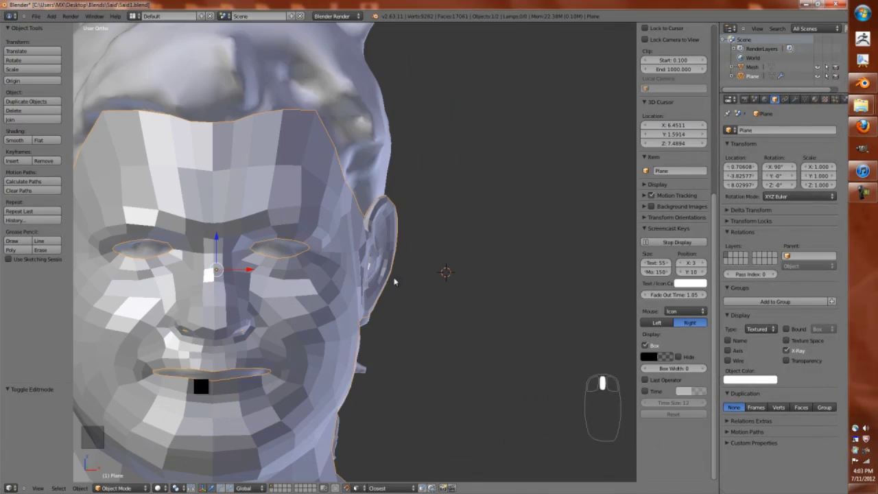
pyautogui.click(147, 58)
pyautogui.press('KP_1')
pyautogui.press('KP_4')
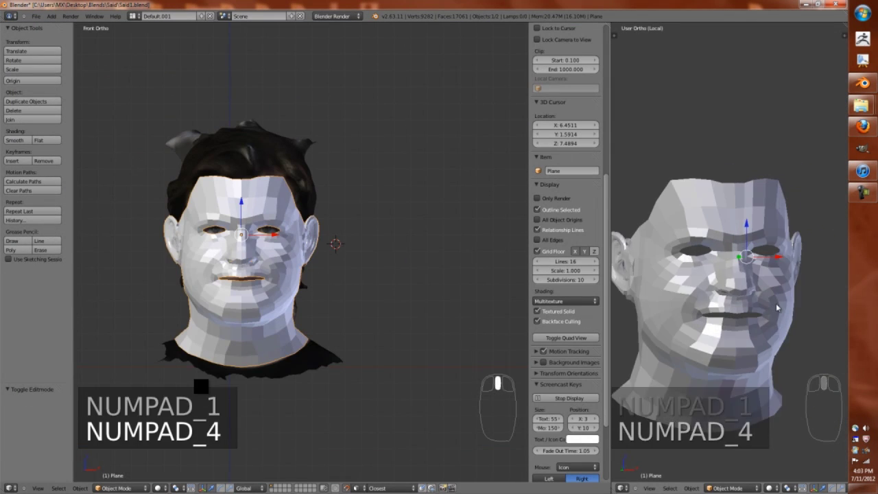
# Set up a green Grease Pencil layer on the scan and sketch the skull's side profile in straight lines.
pyautogui.press('a')
pyautogui.press('KP_3')
pyautogui.moveTo(300, 266); pyautogui.dragTo(262, 311, button='middle')
pyautogui.press('Tab')
pyautogui.press('z')
pyautogui.press('z')
pyautogui.press('KP_3')
pyautogui.press('Tab')
pyautogui.scroll(8, 569, 206)
pyautogui.click(549, 129)
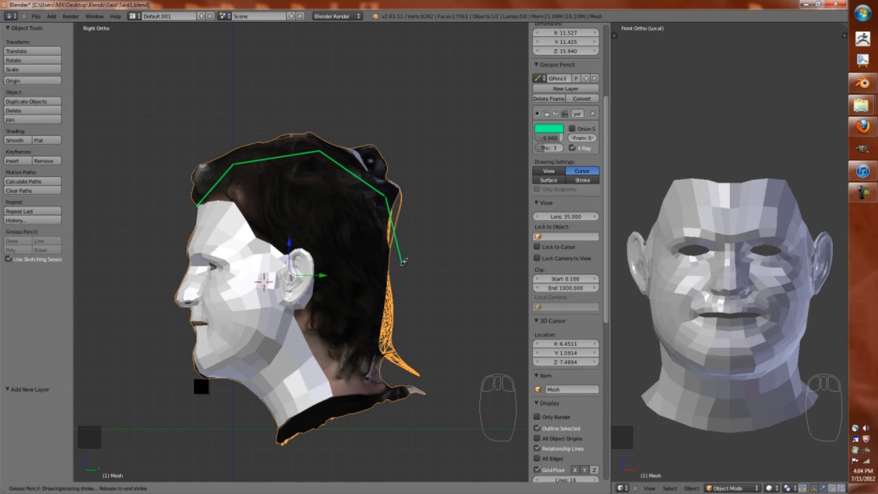
# Select the face mesh and sketch a red straight-line skull profile from forehead to nape with Surface drawing on a new Grease Pencil layer.
pyautogui.moveTo(415, 369); pyautogui.dragTo(356, 275, button='middle')
pyautogui.press('KP_3')
pyautogui.press('Tab')
pyautogui.press('Tab')
pyautogui.rightClick(288, 274)
pyautogui.click(39, 241)
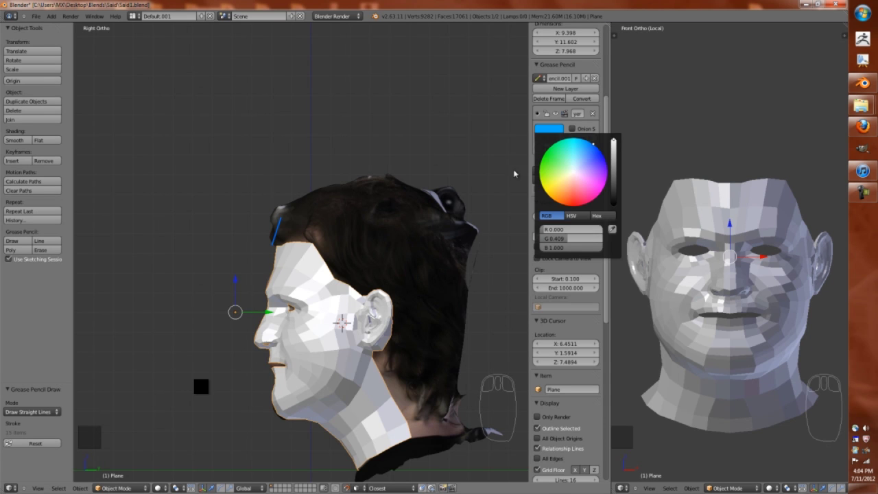
pyautogui.click(549, 179)
pyautogui.press('KP_1')
pyautogui.press('KP_3')
pyautogui.click(565, 88)
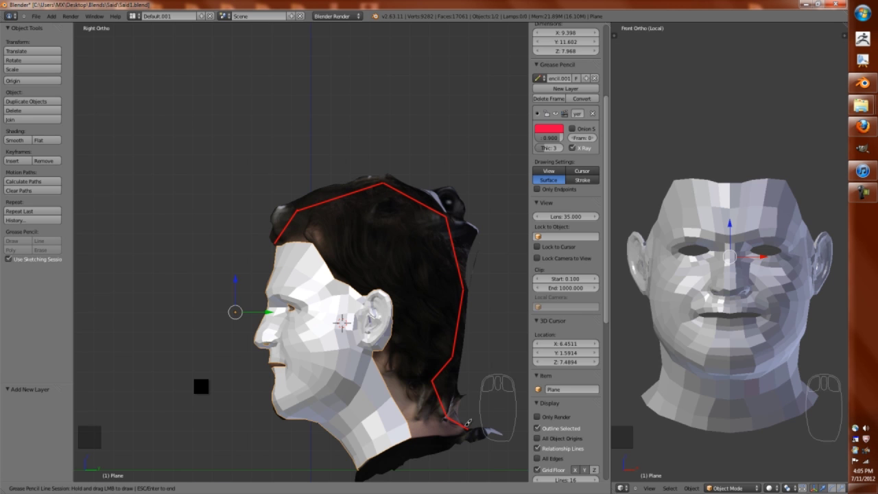
# Extrude the forehead's upper edges back over the crown along the red outline in side view.
pyautogui.press('KP_3')
pyautogui.scroll(5, 281, 255)
pyautogui.press('Tab')
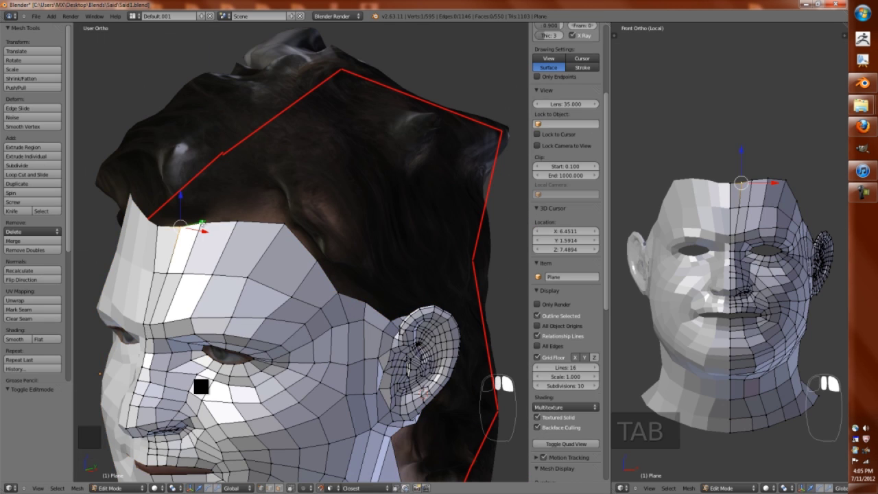
pyautogui.keyDown('alt'); pyautogui.rightClick(206, 223); pyautogui.keyUp('alt')
pyautogui.press('KP_1')
pyautogui.press('KP_3')
pyautogui.press('e')
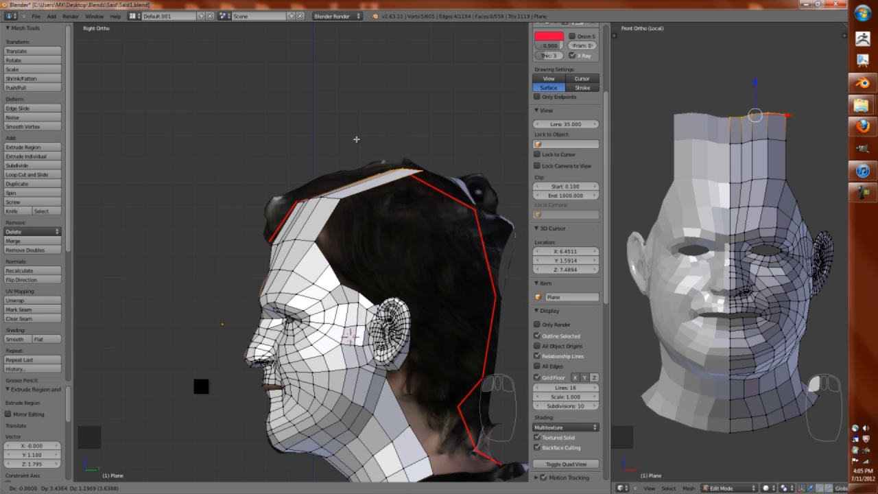
pyautogui.click(443, 185)
pyautogui.press('KP_1')
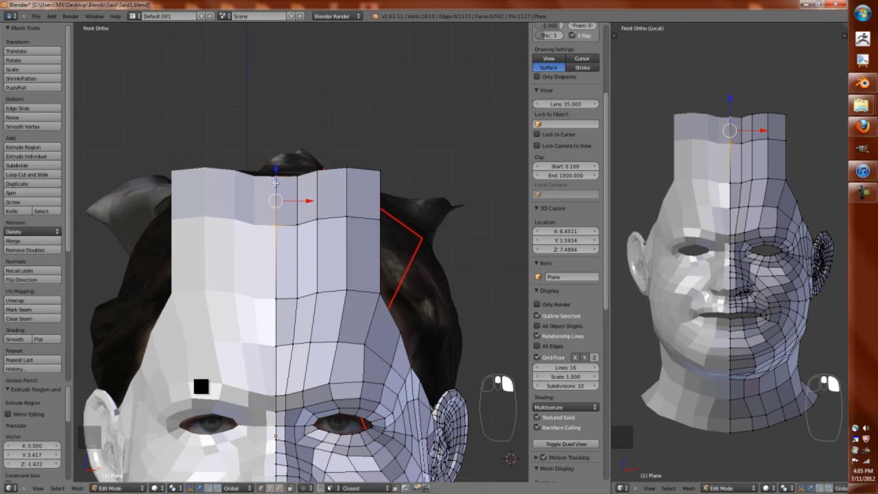
# Raise the crown strip's vertices near the centreline along Z in front view to round the top.
pyautogui.moveTo(318, 167); pyautogui.dragTo(274, 166, button='middle')
pyautogui.press('a')
pyautogui.press('a')
pyautogui.press('w')
pyautogui.click(250, 181)
pyautogui.press('KP_1')
pyautogui.rightClick(304, 196)
pyautogui.moveTo(304, 185); pyautogui.dragTo(316, 219)
pyautogui.press('g')
pyautogui.press('z')
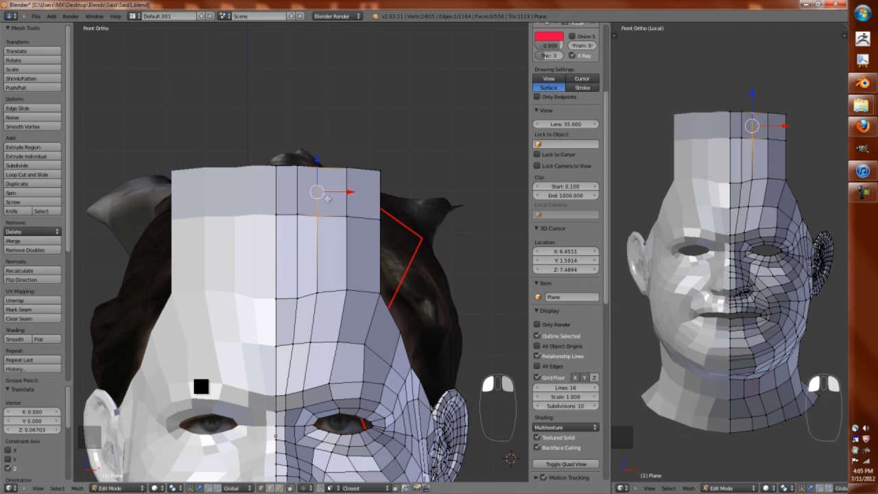
# Edge-slide the crown strip's vertices so its cross rows curve across the head.
pyautogui.moveTo(315, 170); pyautogui.dragTo(322, 180, button='right')
pyautogui.hotkey('ctrl', 'e')
pyautogui.click(285, 334)
pyautogui.click(304, 214)
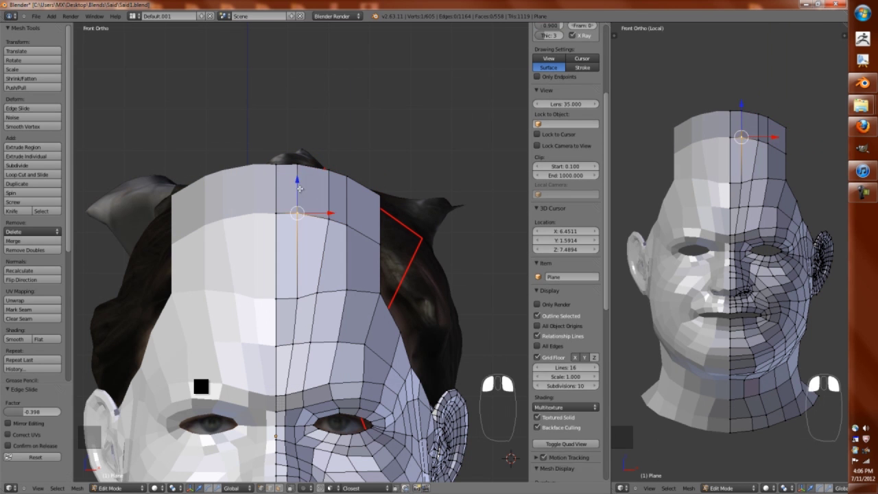
pyautogui.moveTo(287, 182); pyautogui.dragTo(371, 206, button='middle')
pyautogui.hotkey('ctrl', 'e')
pyautogui.press('Escape')
# Scale the crown strip's rear vertices along Y in side view and inspect the curve.
pyautogui.press('Tab')
pyautogui.scroll(-2, 393, 276)
pyautogui.press('KP_3')
pyautogui.press('Tab')
pyautogui.scroll(4, 193, 217)
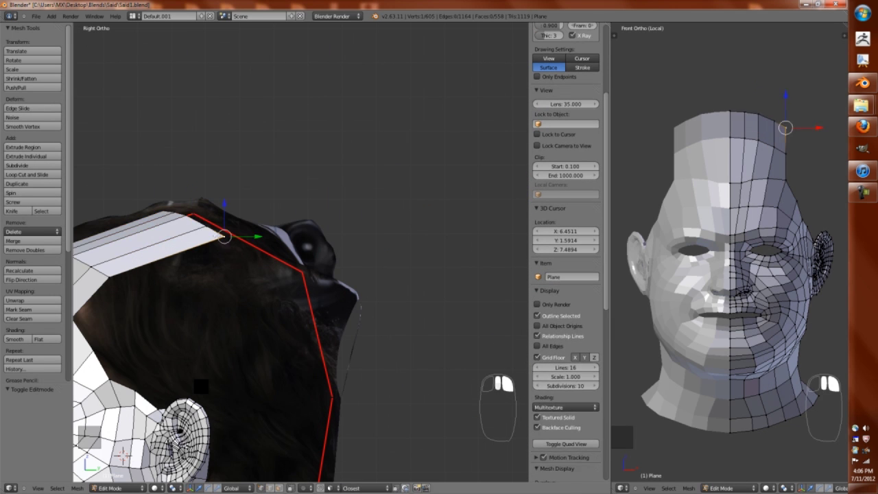
pyautogui.press('s')
pyautogui.press('y')
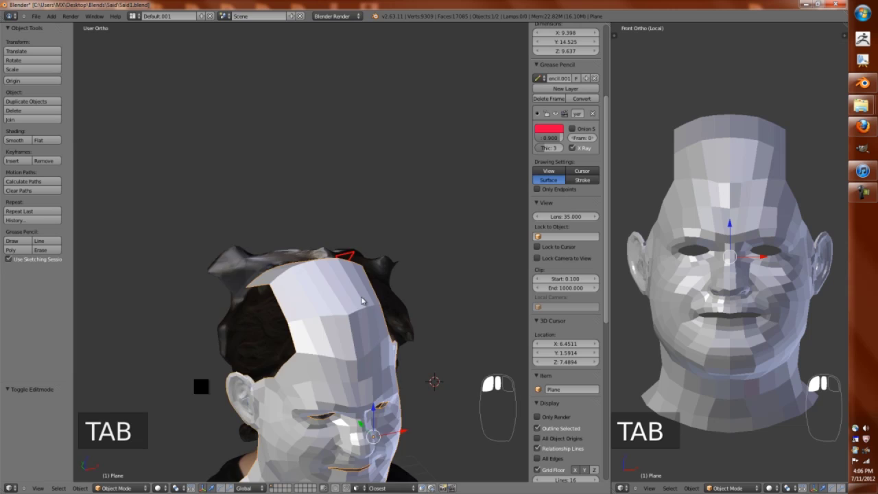
pyautogui.press('KP_1')
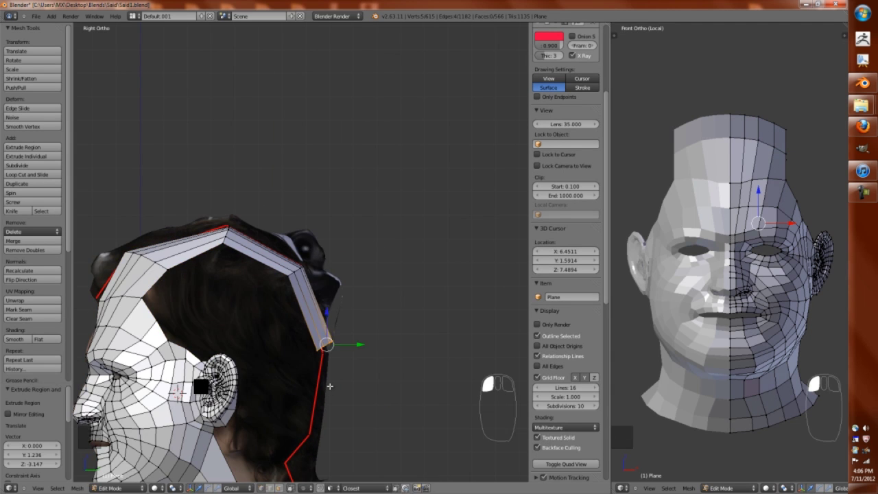
# Extrude the strip down the back of the head along the red outline, rotating and moving its end edge into place.
pyautogui.scroll(-2, 330, 386)
pyautogui.press('e')
pyautogui.click(345, 387)
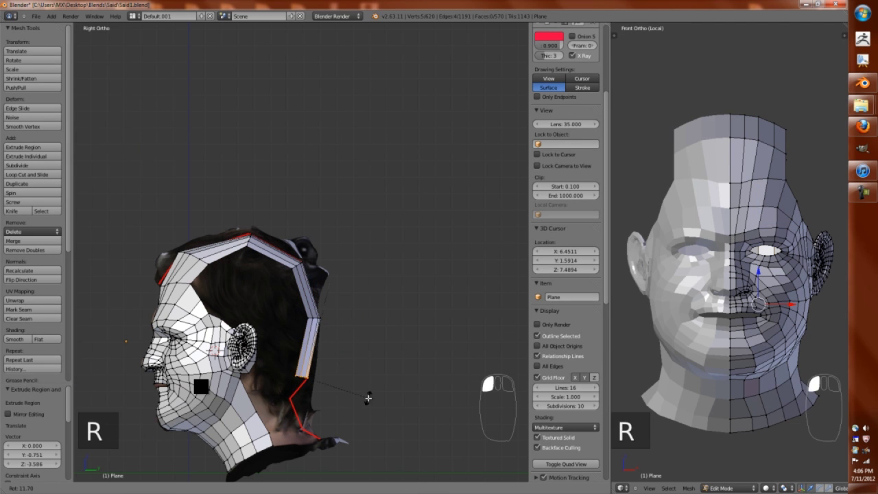
pyautogui.press('g')
pyautogui.click(343, 430)
pyautogui.press('KP_1')
pyautogui.press('KP_3')
pyautogui.press('ctrl+KP_1')
pyautogui.press('ctrl+KP_0')
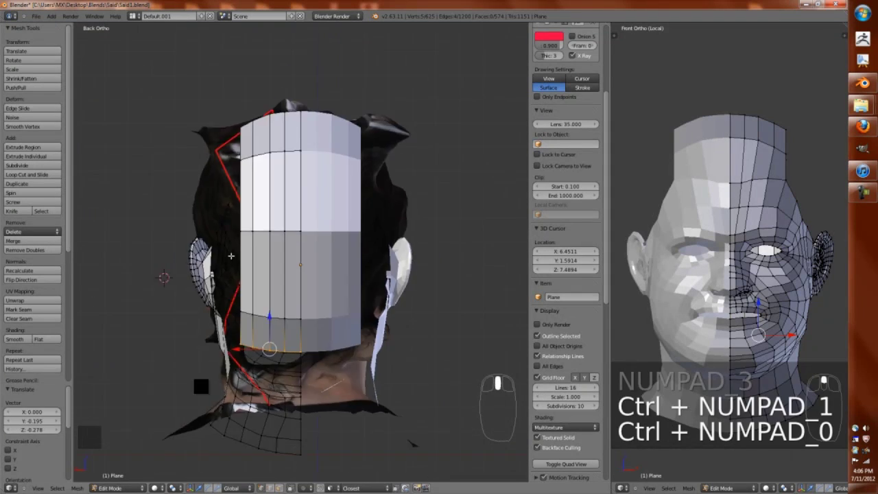
# Extrude the back strip further down the nape along the red outline toward the neck base.
pyautogui.moveTo(423, 377); pyautogui.dragTo(272, 263, button='middle')
pyautogui.press('KP_1')
pyautogui.press('KP_3')
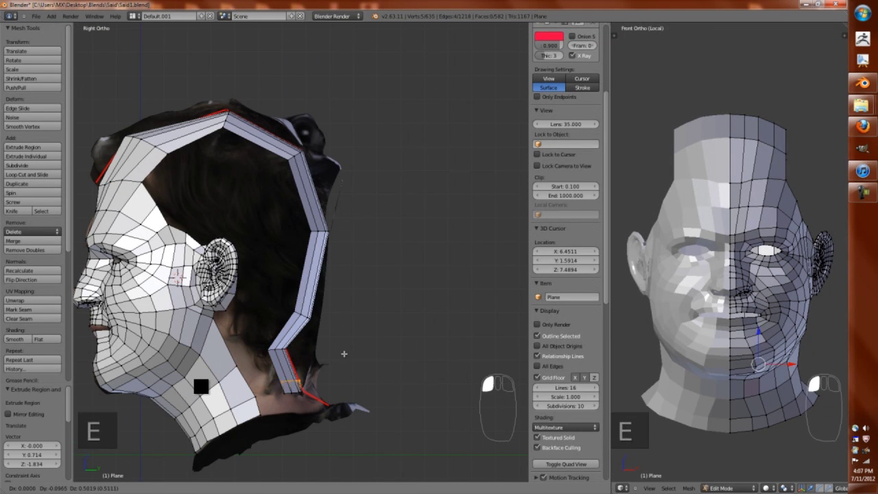
pyautogui.press('Escape')
pyautogui.press('f')
pyautogui.moveTo(278, 357); pyautogui.dragTo(276, 291, button='middle')
pyautogui.scroll(2, 275, 290)
# Try to move the nape strip's side vertices onto the scan with snapping, and undo the moves.
pyautogui.hotkey('shift', 'Tab')
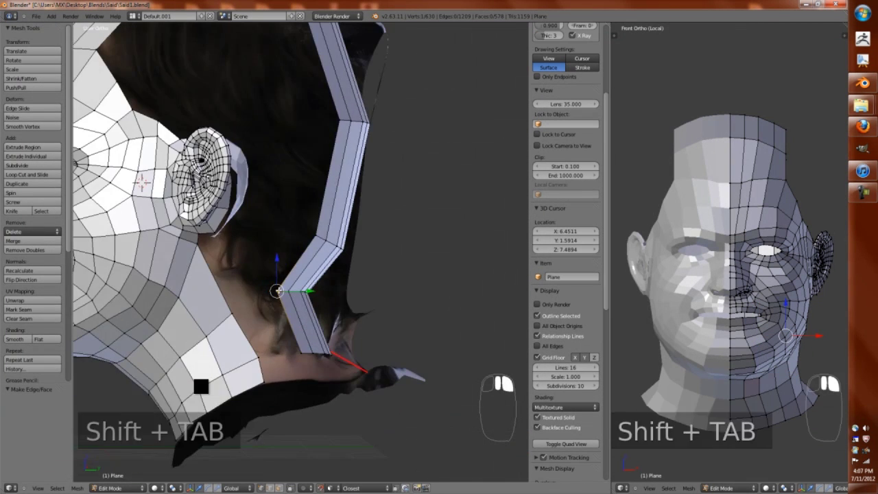
pyautogui.click(286, 348)
pyautogui.press('g')
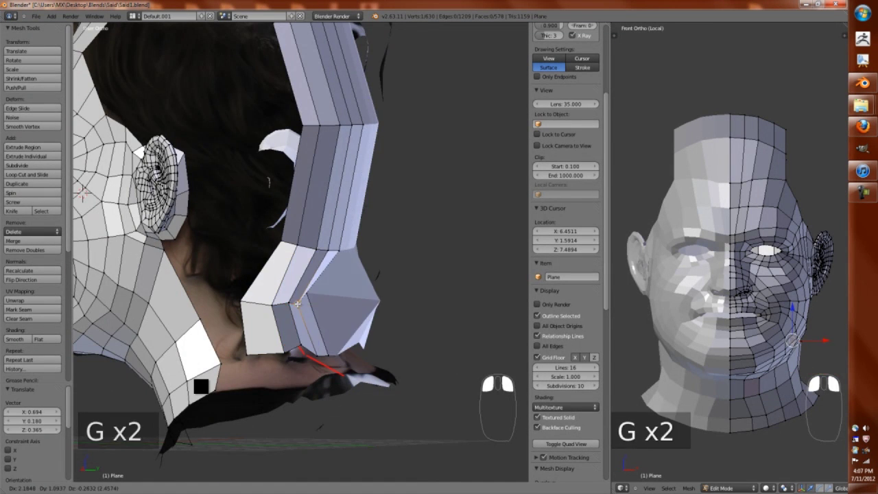
pyautogui.press('g')
pyautogui.press('g')
pyautogui.press('Escape')
pyautogui.hotkey('ctrl', 'z')
pyautogui.hotkey('ctrl', 'z')
pyautogui.hotkey('ctrl', 'z')
pyautogui.hotkey('ctrl', 'z')
pyautogui.hotkey('ctrl', 'z')
pyautogui.hotkey('ctrl', 'z')
pyautogui.hotkey('ctrl', 'z')
pyautogui.hotkey('ctrl', 'z')
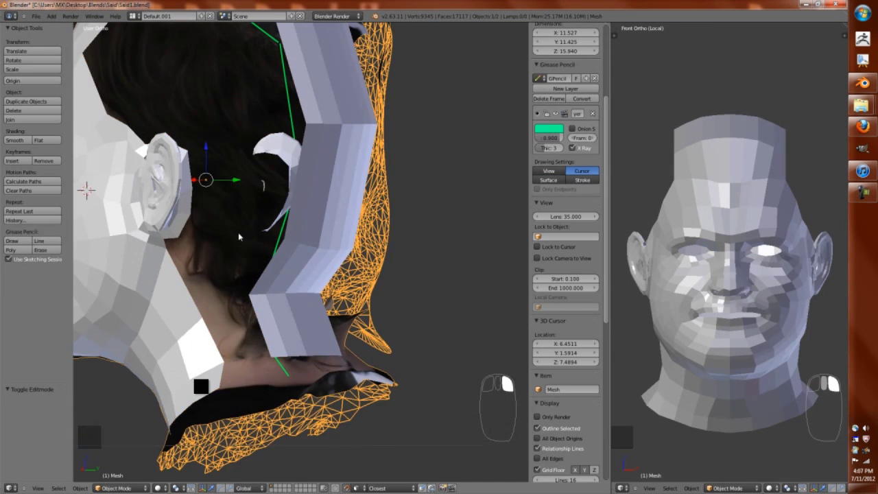
# Isolate the scan and examine its nape area in different shading modes.
pyautogui.press('a')
pyautogui.press('KP_Divide')
pyautogui.press('z')
pyautogui.press('z')
pyautogui.hotkey('alt', 'z')
pyautogui.moveTo(243, 362); pyautogui.dragTo(244, 307, button='middle')
pyautogui.scroll(4, 344, 308)
pyautogui.press('KP_Divide')
pyautogui.press('KP_1')
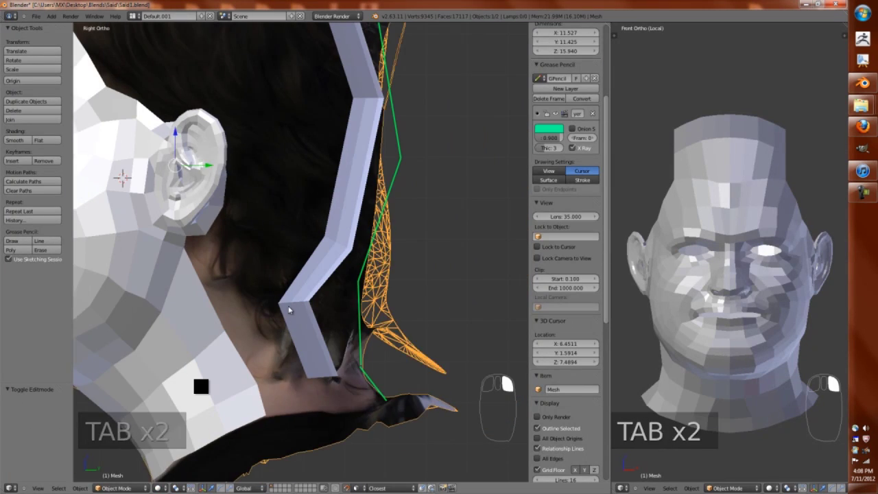
# Extrude the nape strip's lower edge along the outline toward the back of the neck base.
pyautogui.press('Tab')
pyautogui.press('Tab')
pyautogui.press('Tab')
pyautogui.scroll(1, 407, 380)
pyautogui.press('e')
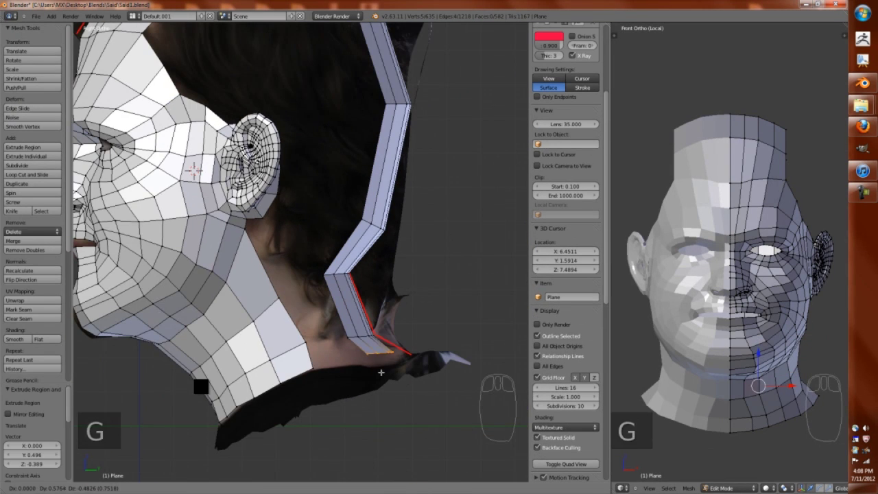
pyautogui.moveTo(399, 355); pyautogui.dragTo(322, 372, button='middle')
# Snap the nape strip's side vertices to the scan and fill faces joining it to the side of the neck.
pyautogui.hotkey('shift', 'Tab')
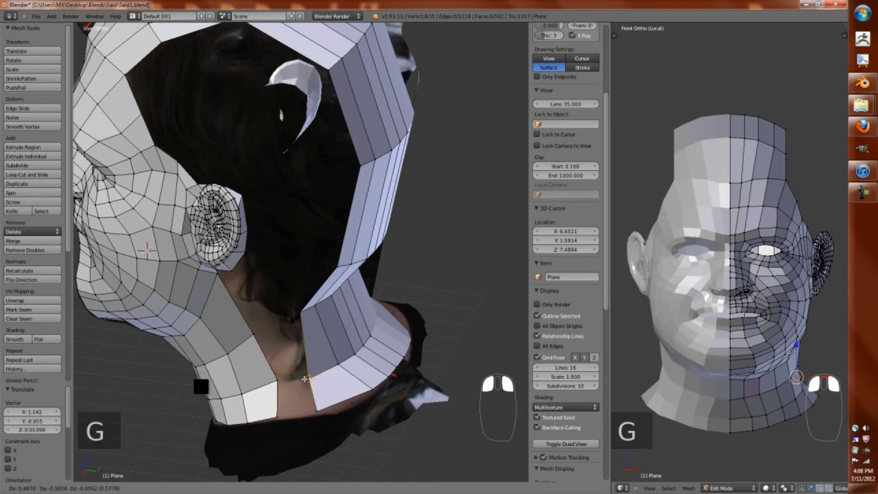
pyautogui.moveTo(302, 275); pyautogui.dragTo(274, 261, button='middle')
pyautogui.press('g')
pyautogui.click(365, 382)
pyautogui.moveTo(373, 376); pyautogui.dragTo(330, 370, button='middle')
pyautogui.press('f')
# Add a loop cut across the strip at the back of the head and move it outward to follow the skull.
pyautogui.scroll(-3, 272, 364)
pyautogui.scroll(4, 272, 363)
pyautogui.press('KP_1')
pyautogui.press('KP_3')
pyautogui.press('g')
pyautogui.click(365, 192)
pyautogui.hotkey('ctrl', 'r')
pyautogui.click(365, 192)
pyautogui.rightClick(365, 193)
pyautogui.press('g')
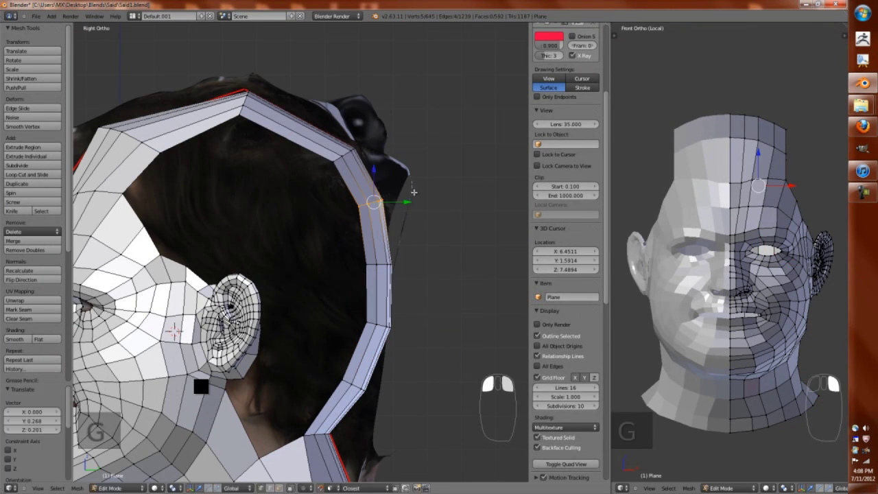
# Move the cross loop above the forehead outward to follow the skull and check the overall head shape.
pyautogui.scroll(-3, 264, 170)
pyautogui.press('g')
pyautogui.click(121, 287)
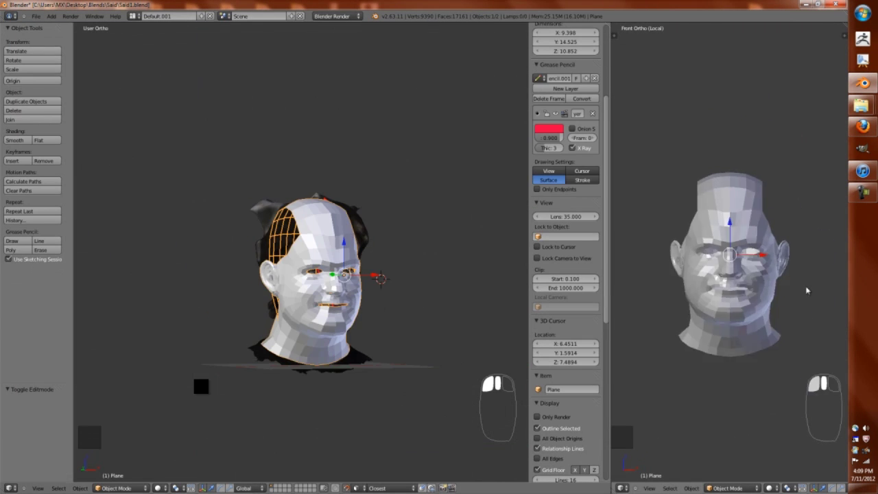
pyautogui.moveTo(803, 288); pyautogui.dragTo(778, 278, button='middle')
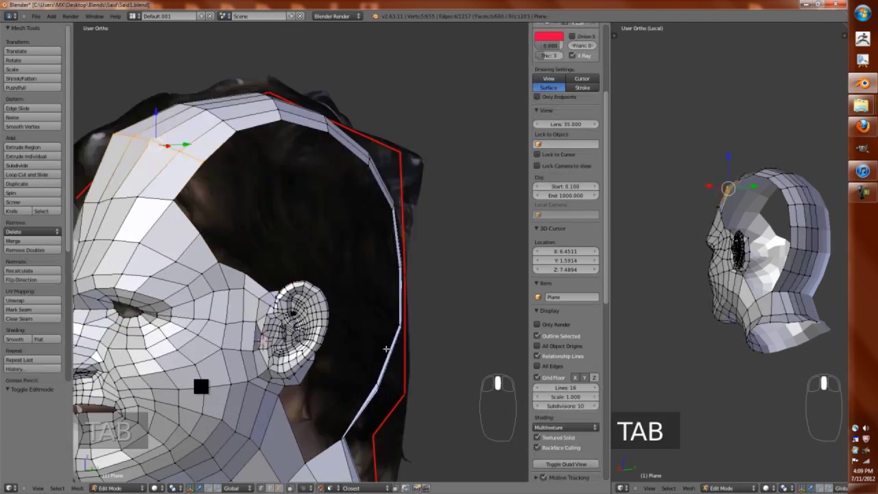
pyautogui.moveTo(354, 340); pyautogui.dragTo(226, 322, button='middle')
# Fill faces between the back of the ear and the rear head strip, and add a loop cut across them.
pyautogui.press('f')
pyautogui.press('f')
pyautogui.hotkey('ctrl', 'z')
pyautogui.hotkey('ctrl', 'r')
pyautogui.click(274, 354)
# Move the new loop behind the ear outward along X by about 0.49 in front view.
pyautogui.press('KP_1')
pyautogui.press('z')
pyautogui.press('z')
pyautogui.press('g')
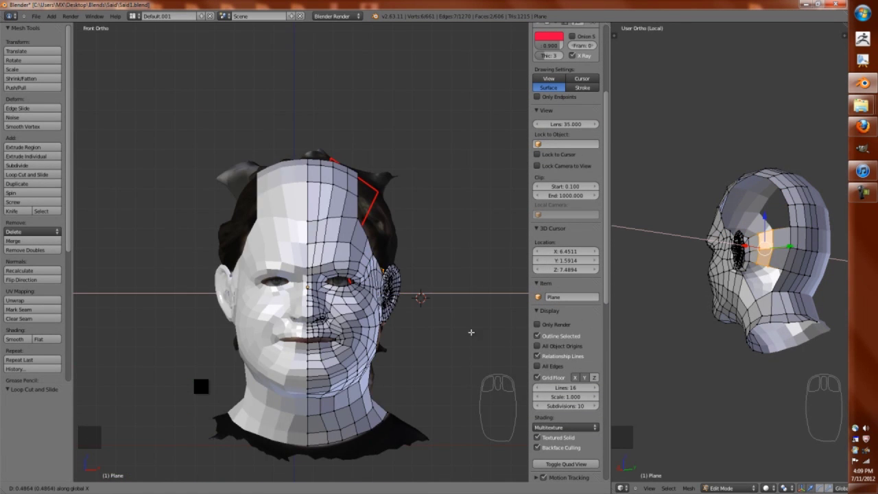
pyautogui.click(471, 332)
# Extrude an arched strip of faces from behind the ear over the side of the head toward the temple.
pyautogui.press('KP_3')
pyautogui.scroll(5, 338, 327)
pyautogui.hotkey('shift', 'Tab')
pyautogui.rightClick(338, 326)
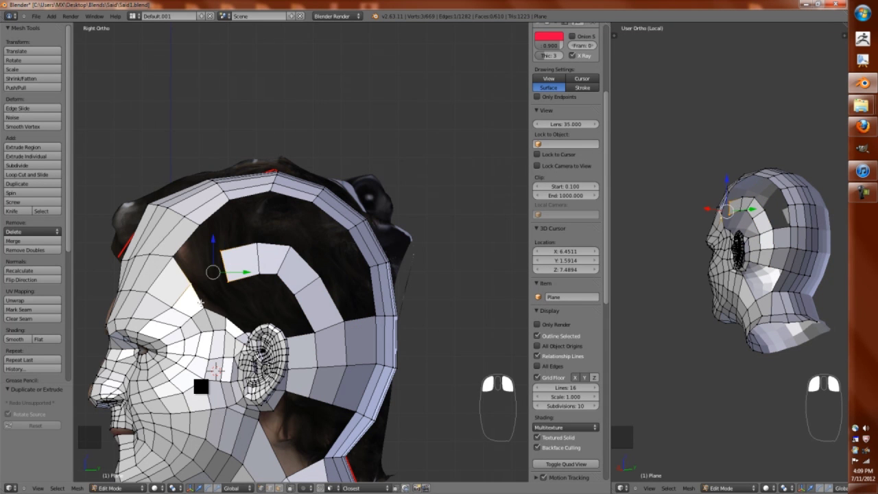
# Adjust the arch's vertices and fill faces connecting it to the temple and the crown strip.
pyautogui.press('g')
pyautogui.click(220, 284)
pyautogui.keyDown('shift'); pyautogui.rightClick(292, 189); pyautogui.keyUp('shift')
pyautogui.press('f')
pyautogui.moveTo(291, 189); pyautogui.dragTo(330, 206, button='middle')
pyautogui.press('KP_3')
pyautogui.scroll(3, 270, 169)
pyautogui.press('f')
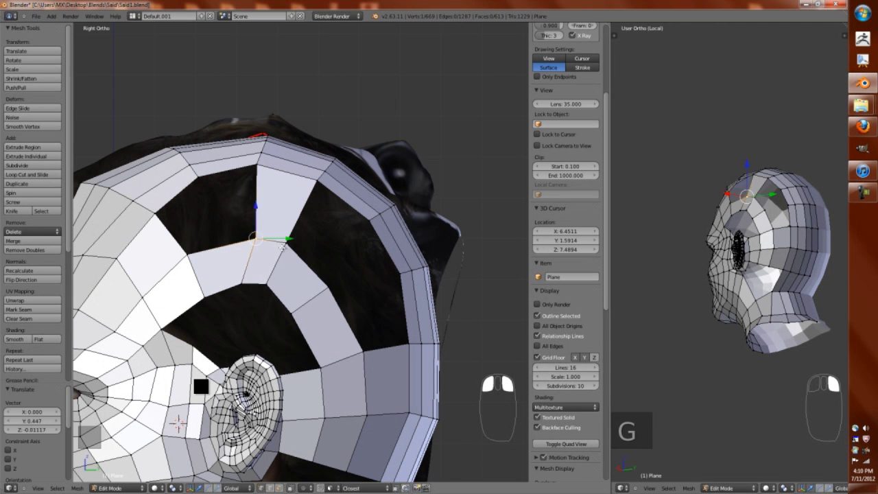
# Fill the faces between the side arch and the crown strip, adding loop cuts across the arch to match the strip's divisions.
pyautogui.hotkey('ctrl', 'r')
pyautogui.moveTo(277, 287); pyautogui.dragTo(258, 296, button='middle')
pyautogui.press('f')
pyautogui.press('f')
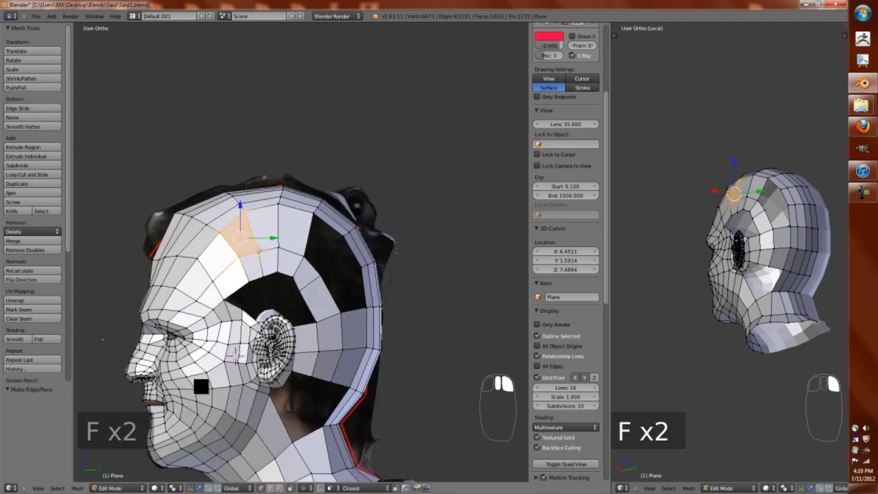
pyautogui.hotkey('ctrl', 'r')
pyautogui.press('f')
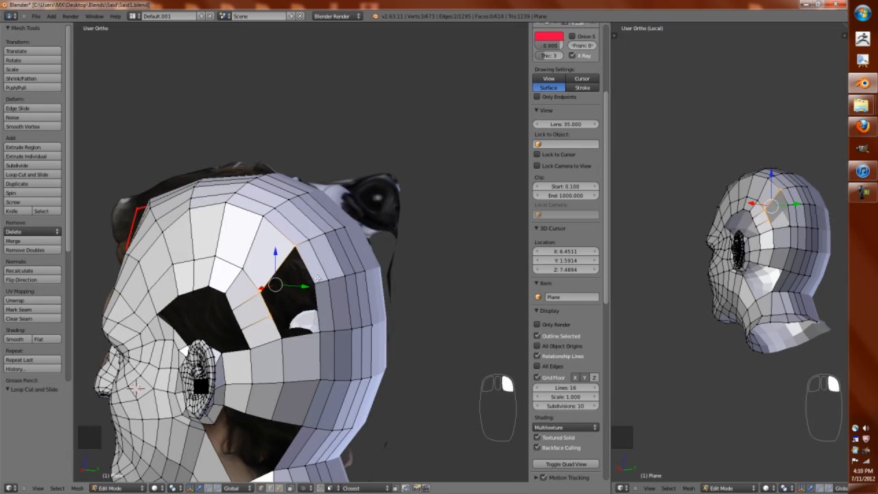
pyautogui.moveTo(301, 249); pyautogui.dragTo(322, 288, button='middle')
pyautogui.press('f')
pyautogui.press('f')
# Reposition the vertices of the newly filled side-of-head faces in right view so the rows are evenly spaced.
pyautogui.press('KP_1')
pyautogui.press('KP_3')
pyautogui.scroll(2, 248, 286)
pyautogui.moveTo(251, 315); pyautogui.dragTo(249, 286, button='right')
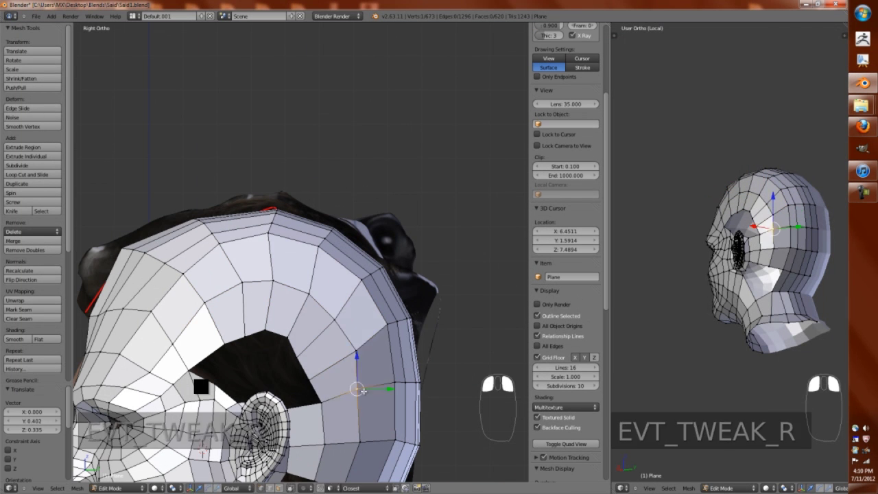
pyautogui.moveTo(362, 390); pyautogui.dragTo(361, 389, button='right')
pyautogui.press('g')
pyautogui.scroll(-2, 338, 365)
pyautogui.press('KP_1')
pyautogui.press('KP_3')
pyautogui.scroll(3, 336, 356)
pyautogui.press('g')
pyautogui.press('g')
pyautogui.click(340, 322)
# Try to fill a face between the arch's inner edge and the top of the ear, and undo it.
pyautogui.moveTo(340, 323); pyautogui.dragTo(344, 290, button='middle')
pyautogui.scroll(3, 298, 382)
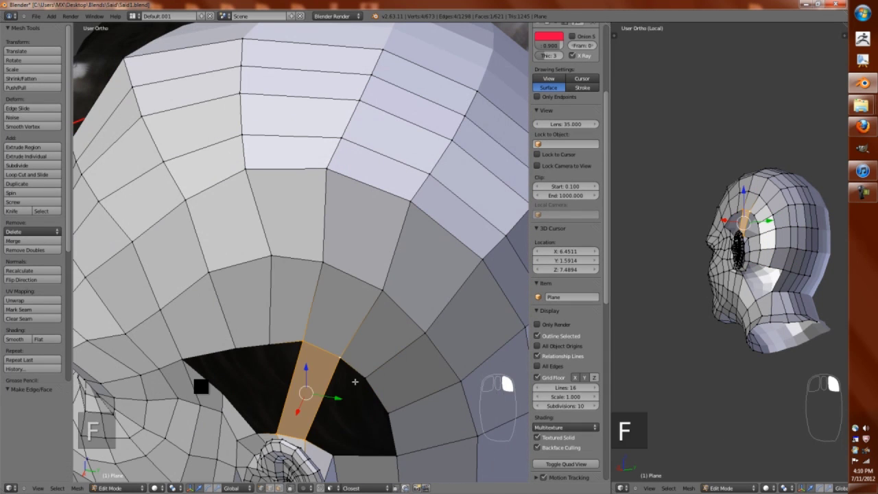
pyautogui.scroll(-3, 345, 397)
pyautogui.moveTo(345, 398); pyautogui.dragTo(295, 362, button='middle')
pyautogui.hotkey('ctrl', 'z')
pyautogui.hotkey('ctrl', 'z')
pyautogui.hotkey('ctrl', 'z')
pyautogui.hotkey('ctrl', 'z')
pyautogui.hotkey('ctrl', 'z')
pyautogui.hotkey('ctrl', 'z')
pyautogui.hotkey('ctrl', 'z')
# Extrude a face inward from the arch's front end at the temple and fill neighbouring faces along its inner edge.
pyautogui.press('KP_1')
pyautogui.press('KP_3')
pyautogui.scroll(-3, 326, 260)
pyautogui.press('g')
pyautogui.press('e')
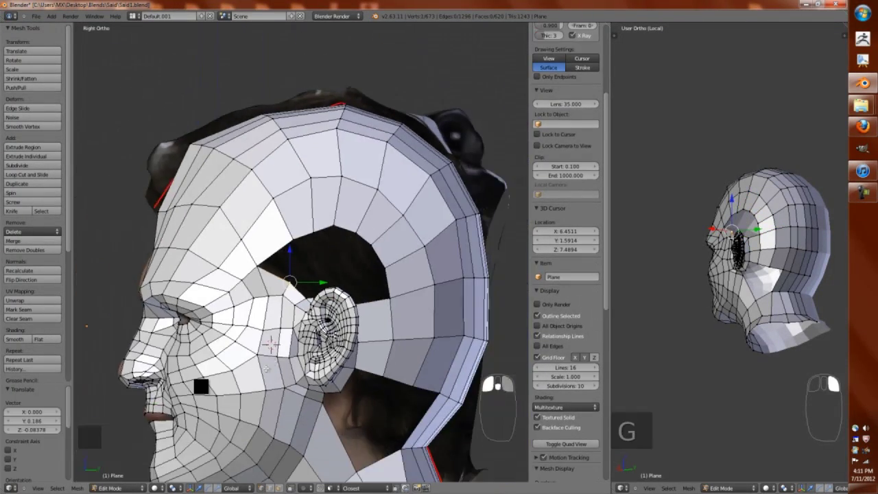
pyautogui.click(302, 265)
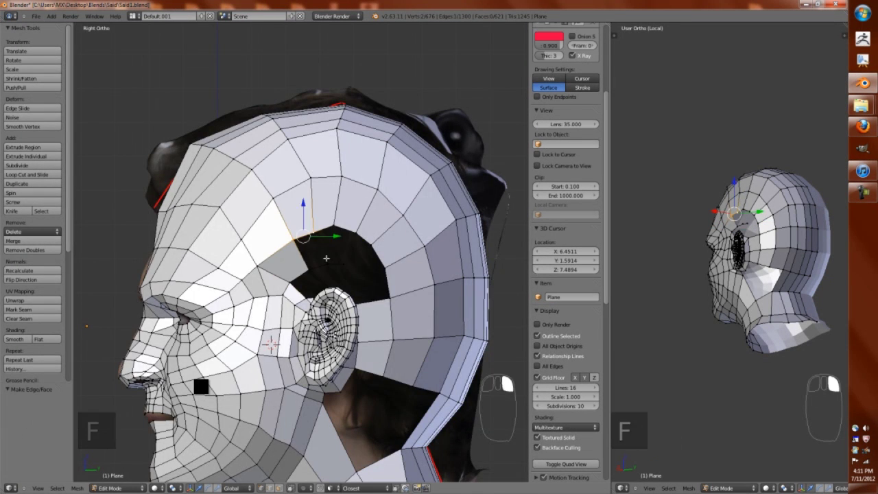
pyautogui.press('f')
pyautogui.scroll(3, 320, 235)
pyautogui.hotkey('ctrl', 'z')
pyautogui.moveTo(320, 235); pyautogui.dragTo(333, 295, button='middle')
pyautogui.scroll(3, 333, 296)
pyautogui.press('g')
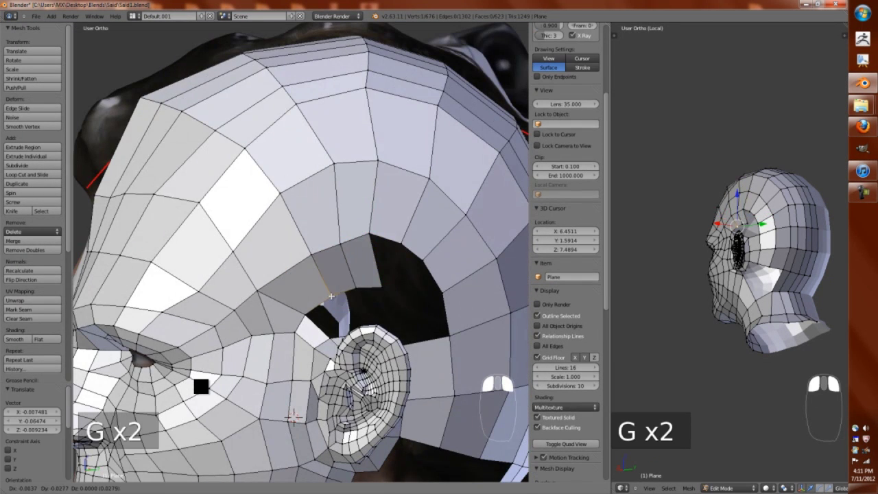
# Extrude faces along the arch's rear inner edge behind the ear and adjust their vertices.
pyautogui.press('e')
pyautogui.press('g')
pyautogui.press('g')
pyautogui.press('g')
pyautogui.scroll(-2, 416, 292)
pyautogui.click(406, 281)
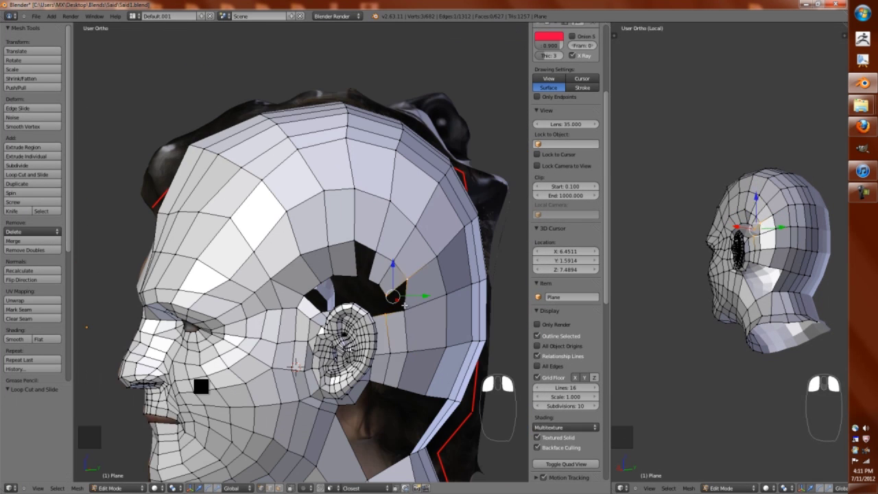
# Move the vertices of the vertical loop behind the ear in right view.
pyautogui.press('KP_1')
pyautogui.press('KP_3')
pyautogui.press('g')
pyautogui.click(350, 416)
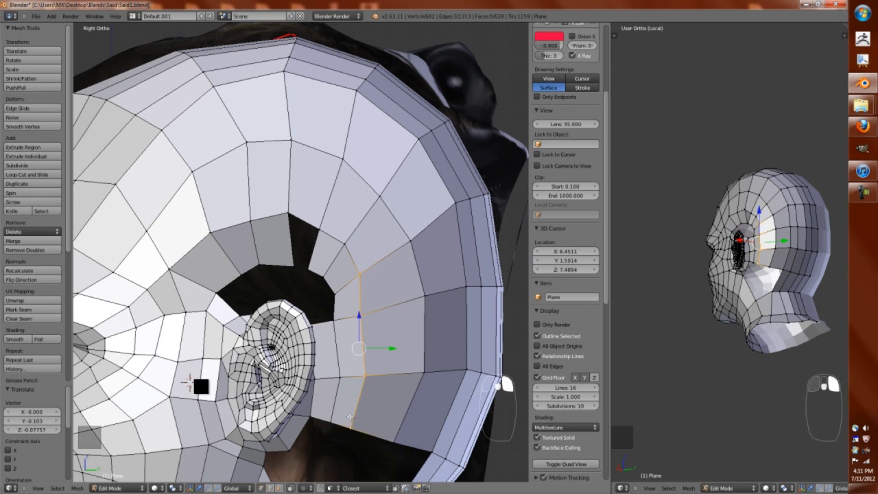
pyautogui.click(387, 404)
# Fill the remaining gap in the inner ring of faces above the ear and edge-slide the ring's edges.
pyautogui.scroll(2, 337, 273)
pyautogui.press('f')
pyautogui.scroll(-2, 337, 278)
pyautogui.hotkey('ctrl', 'e')
pyautogui.click(337, 286)
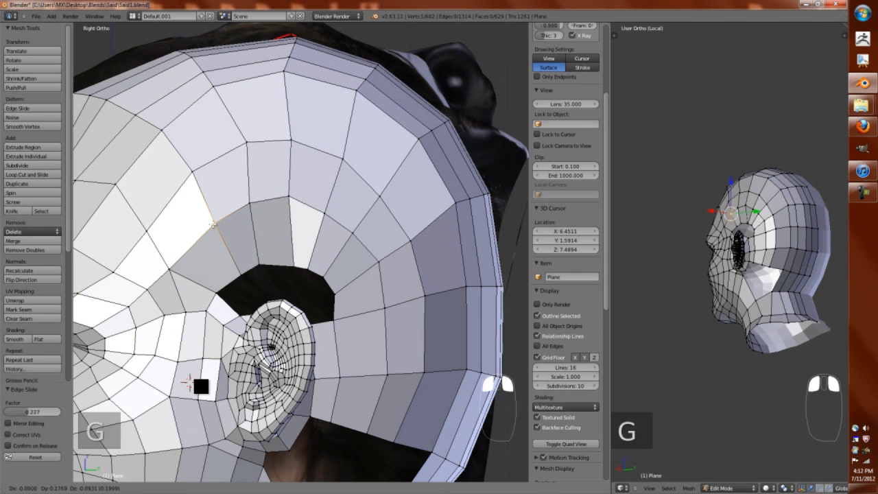
# Close the opening between the inner ring and the top of the ear with faces, and add a loop cut.
pyautogui.moveTo(338, 291); pyautogui.dragTo(158, 398, button='middle')
pyautogui.press('KP_1')
pyautogui.press('Tab')
pyautogui.press('Tab')
pyautogui.press('f')
pyautogui.press('f')
pyautogui.moveTo(306, 277); pyautogui.dragTo(261, 295, button='middle')
pyautogui.press('f')
pyautogui.press('Tab')
pyautogui.press('Tab')
pyautogui.hotkey('ctrl', 'r')
pyautogui.click(270, 286)
# Adjust the position of the vertex on the underside of the jaw, starting from front view.
pyautogui.press('KP_1')
pyautogui.click(355, 334)
pyautogui.moveTo(355, 334); pyautogui.dragTo(335, 330, button='middle')
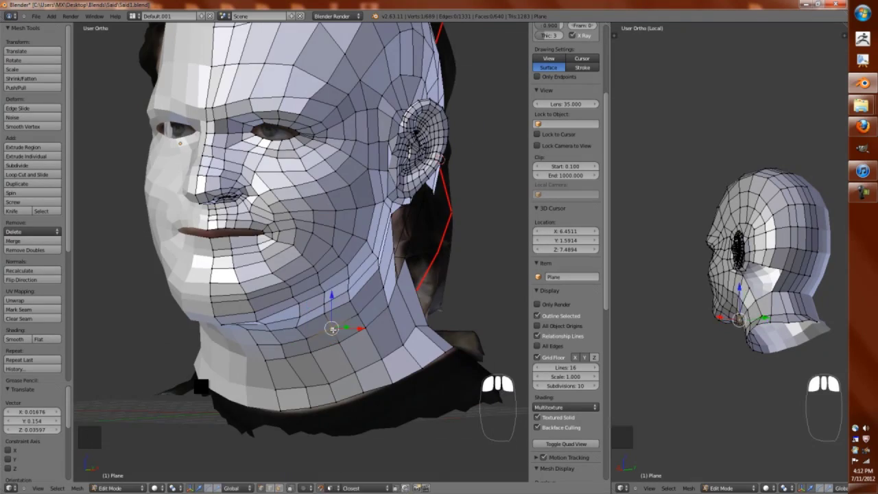
pyautogui.moveTo(302, 254); pyautogui.dragTo(261, 254, button='middle')
# Extrude and fill faces joining the lower back of the head to the neck strip, and add a loop cut.
pyautogui.hotkey('shift', 'Tab')
pyautogui.scroll(3, 302, 254)
pyautogui.scroll(2, 301, 254)
pyautogui.keyDown('shift'); pyautogui.moveTo(227, 206); pyautogui.dragTo(312, 307, button='middle'); pyautogui.keyUp('shift')
pyautogui.scroll(-3, 302, 254)
pyautogui.press('e')
pyautogui.click(298, 302)
pyautogui.press('f')
pyautogui.hotkey('ctrl', 'r')
pyautogui.click(314, 309)
# Reposition the vertices of the new faces between the back of the head and the neck, undoing the unwanted changes.
pyautogui.press('g')
pyautogui.hotkey('ctrl', 'z')
pyautogui.hotkey('ctrl', 'z')
pyautogui.press('g')
pyautogui.scroll(2, 298, 257)
pyautogui.press('Tab')
pyautogui.press('Tab')
# Bridge the opening between the ear's lower rear edge and the back-of-head strip with faces.
pyautogui.keyDown('alt'); pyautogui.rightClick(332, 301); pyautogui.keyUp('alt')
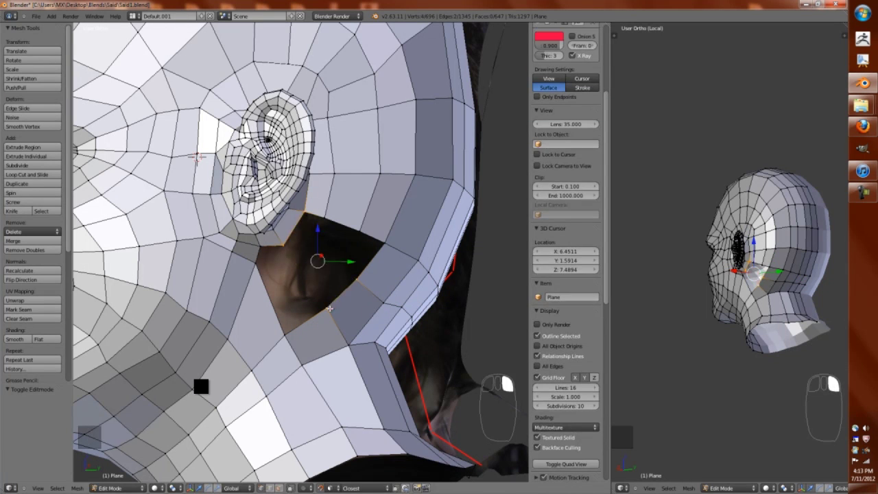
pyautogui.rightClick(327, 215)
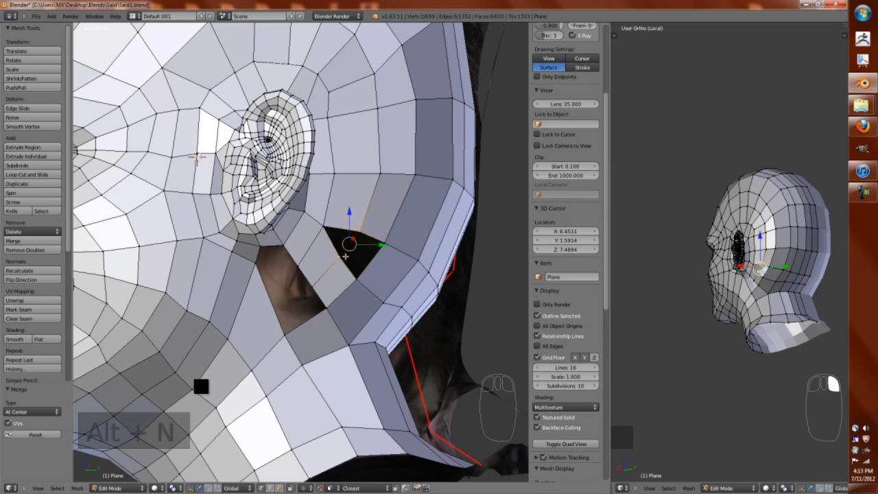
pyautogui.keyDown('shift'); pyautogui.rightClick(402, 253); pyautogui.keyUp('shift')
# Merge the surplus vertices at center on the lower back of the head, repeating the merge for each pair.
pyautogui.moveTo(401, 253); pyautogui.dragTo(352, 291, button='middle')
pyautogui.press('w')
pyautogui.hotkey('alt', 'm')
pyautogui.hotkey('shift', 'r')
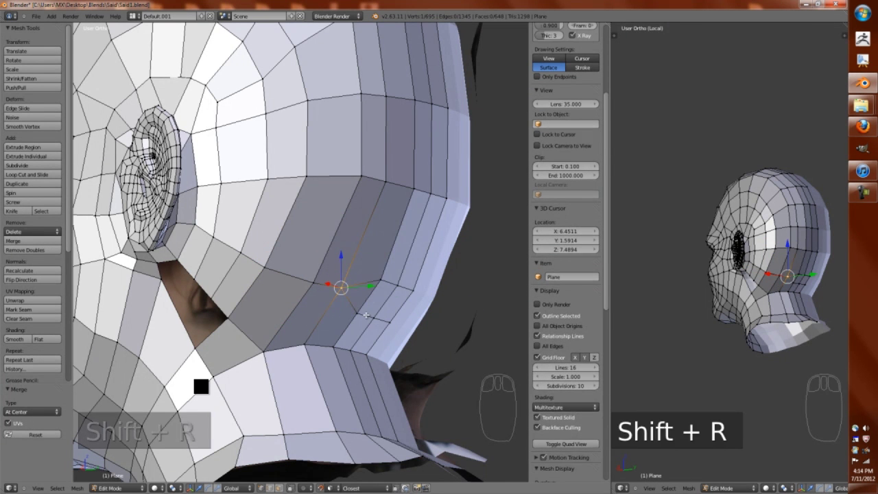
pyautogui.rightClick(376, 309)
pyautogui.hotkey('shift', 'r')
pyautogui.moveTo(376, 309); pyautogui.dragTo(319, 271, button='middle')
# Try merging vertices along the rear edge of the hole below the ear and moving the surrounding vertices in right view.
pyautogui.keyDown('shift'); pyautogui.rightClick(333, 263); pyautogui.keyUp('shift')
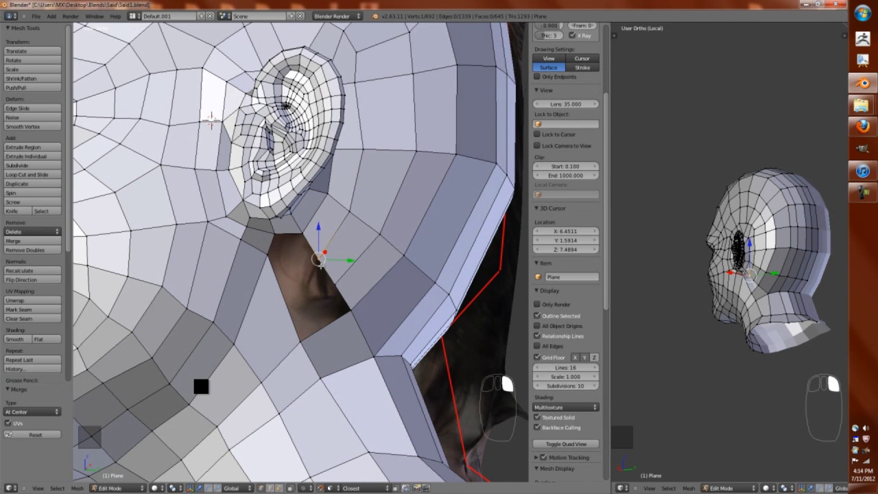
pyautogui.hotkey('alt', 'm')
pyautogui.hotkey('ctrl', 'z')
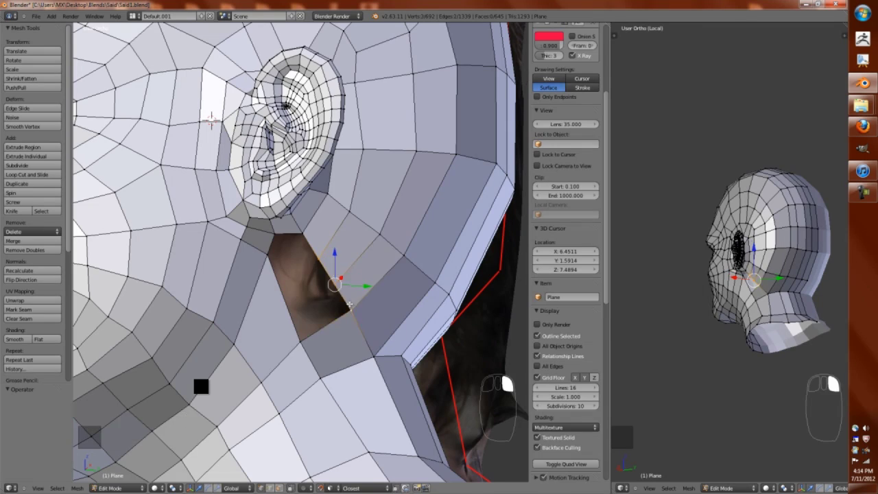
pyautogui.hotkey('alt', 'm')
pyautogui.click(350, 304)
pyautogui.press('g')
pyautogui.press('f')
pyautogui.moveTo(334, 317); pyautogui.dragTo(312, 290, button='middle')
pyautogui.hotkey('ctrl', 'z')
pyautogui.hotkey('shift', 'Tab')
pyautogui.press('KP_0')
pyautogui.press('KP_1')
pyautogui.press('KP_1')
pyautogui.press('KP_3')
pyautogui.press('g')
pyautogui.scroll(2, 312, 290)
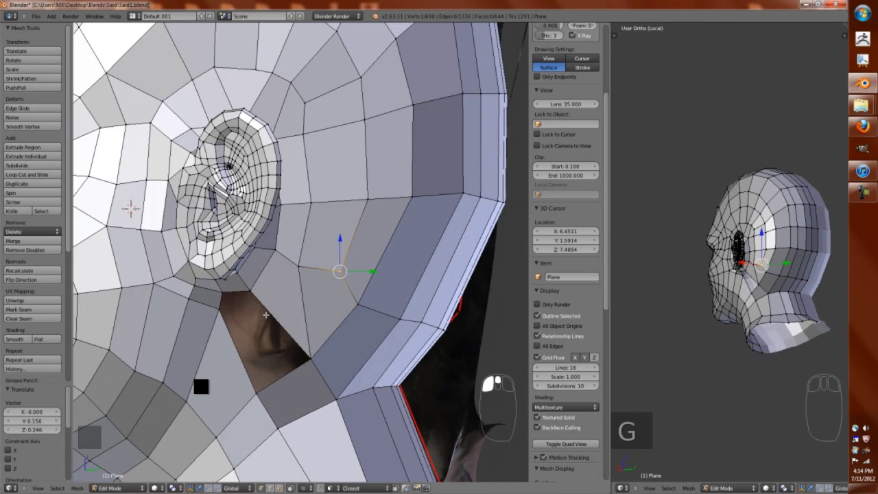
# Undo the latest merges and vertex moves around the hole below the ear.
pyautogui.hotkey('ctrl', 'r')
pyautogui.hotkey('ctrl', 'z')
pyautogui.hotkey('ctrl', 'z')
pyautogui.hotkey('ctrl', 'z')
pyautogui.hotkey('ctrl', 'z')
# Fill a face at the upper end of the hole below the ear, and undo the merge tried on its rear edge.
pyautogui.scroll(3, 332, 315)
pyautogui.keyDown('shift'); pyautogui.moveTo(332, 315); pyautogui.dragTo(299, 165, button='middle'); pyautogui.keyUp('shift')
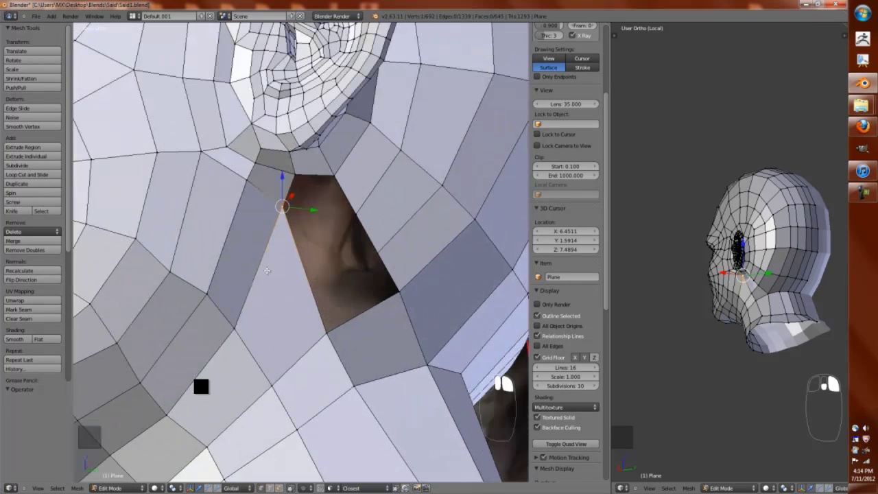
pyautogui.keyDown('shift'); pyautogui.rightClick(285, 165); pyautogui.keyUp('shift')
pyautogui.scroll(-2, 286, 165)
pyautogui.press('f')
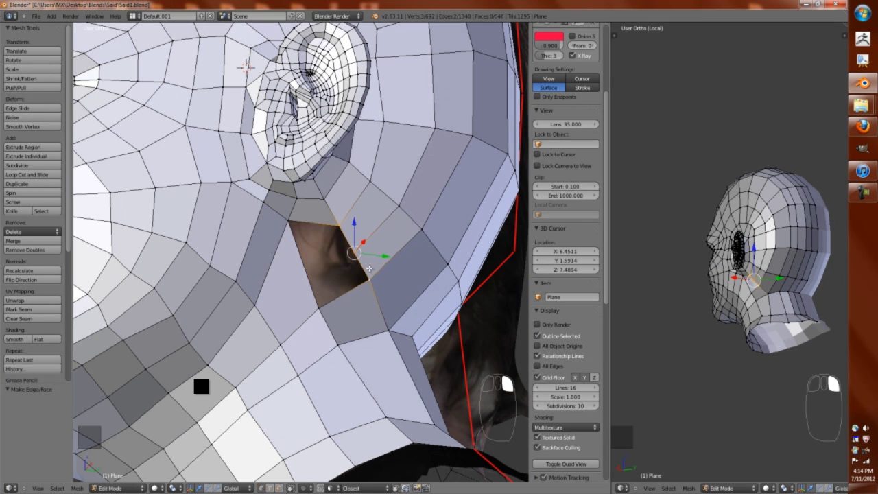
pyautogui.hotkey('alt', 'm')
pyautogui.hotkey('ctrl', 'z')
# Add a loop cut running along the upper neck beneath the jaw to the hole, and slide it into position.
pyautogui.moveTo(341, 241); pyautogui.dragTo(364, 255, button='middle')
pyautogui.hotkey('ctrl', 'r')
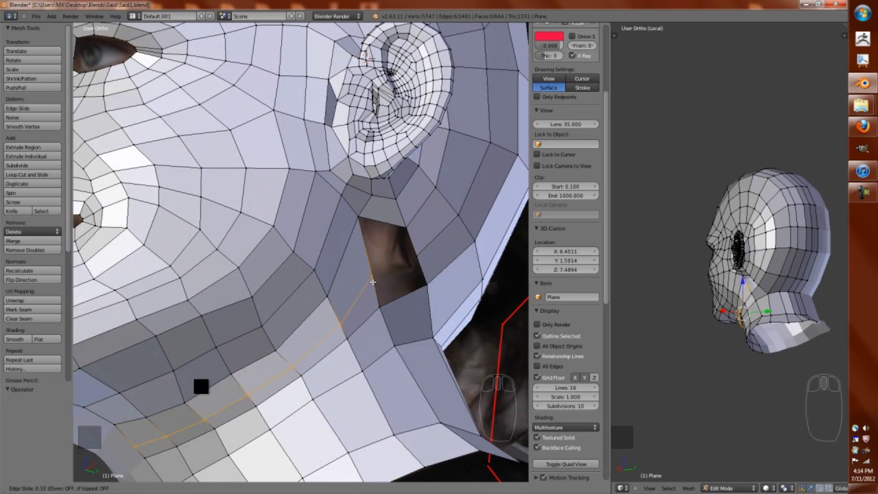
pyautogui.click(364, 261)
pyautogui.rightClick(371, 281)
# Toggle snapping and move the new loop's vertices and the front neck vertices to even out the faces beneath the jaw.
pyautogui.hotkey('shift', 'Tab')
pyautogui.press('g')
pyautogui.click(338, 320)
pyautogui.moveTo(338, 320); pyautogui.dragTo(311, 316, button='middle')
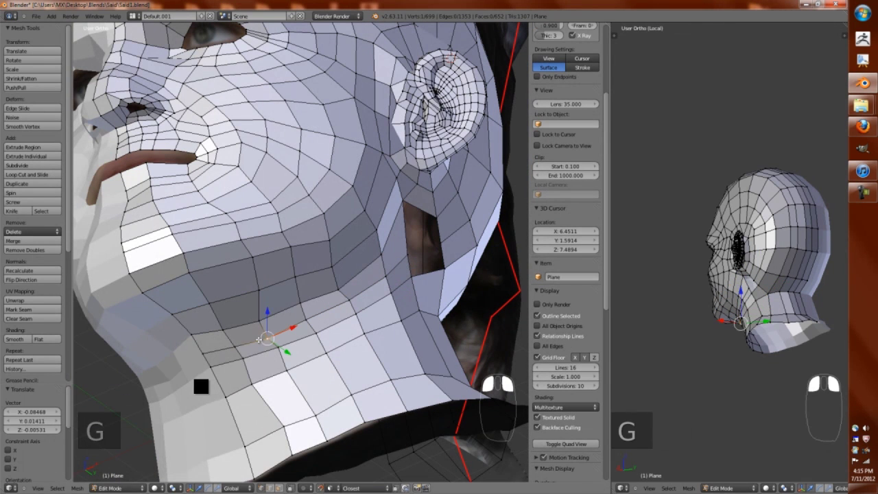
pyautogui.keyDown('shift'); pyautogui.moveTo(207, 357); pyautogui.dragTo(282, 351); pyautogui.keyUp('shift')
pyautogui.press('g')
pyautogui.press('g')
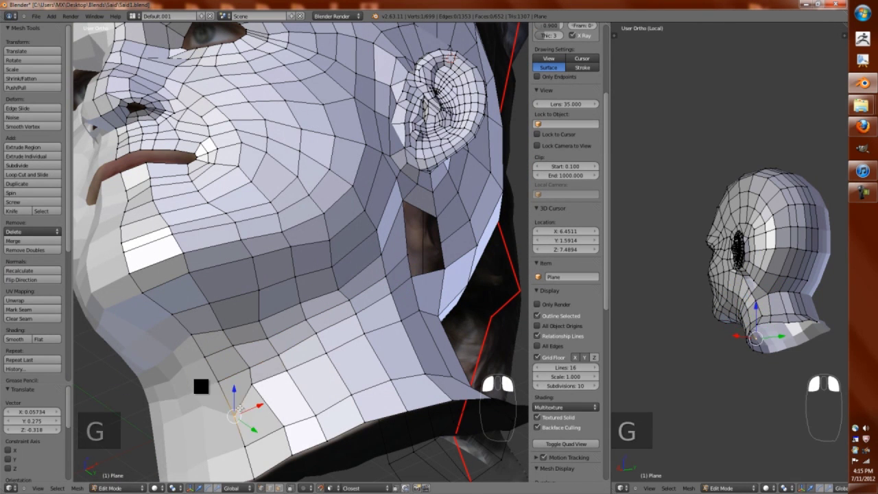
pyautogui.click(364, 351)
# Fill the hole below the ear with faces and move the vertex at its lower edge to even the surface.
pyautogui.moveTo(364, 351); pyautogui.dragTo(304, 264, button='middle')
pyautogui.press('f')
pyautogui.rightClick(326, 274)
pyautogui.press('g')
pyautogui.press('g')
pyautogui.press('g')
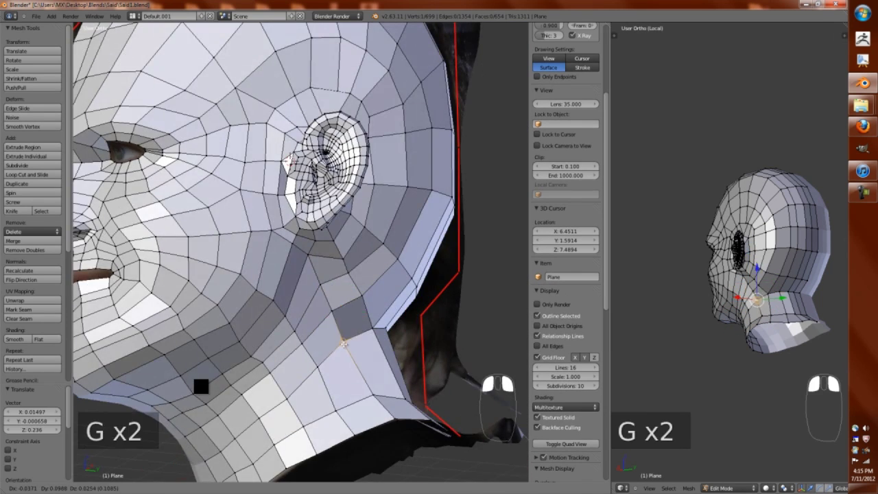
# Inspect the head's topology around the face, ear and neck in the enlarged local view without the scan.
pyautogui.press('Tab')
pyautogui.hotkey('alt', 'z')
pyautogui.moveTo(698, 319); pyautogui.dragTo(641, 280, button='middle')
pyautogui.press('a')
pyautogui.press('a')
pyautogui.press('t')
pyautogui.press('n')
pyautogui.hotkey('ctrl', 'Up')
pyautogui.press('a')
pyautogui.press('a')
pyautogui.moveTo(326, 266); pyautogui.dragTo(439, 255, button='middle')
pyautogui.press('n')
pyautogui.scroll(5, 477, 258)
pyautogui.press('Tab')
pyautogui.press('Tab')
pyautogui.press('w')
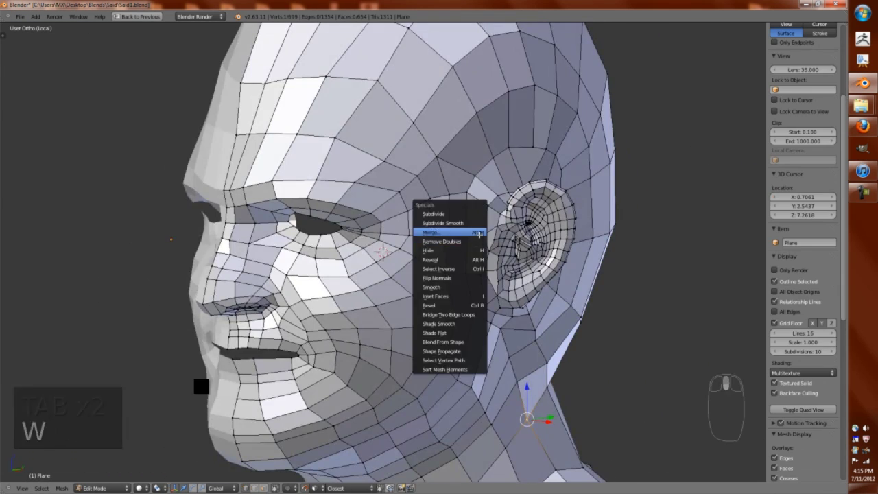
pyautogui.press('Tab')
pyautogui.press('KP_1')
pyautogui.scroll(5, 473, 285)
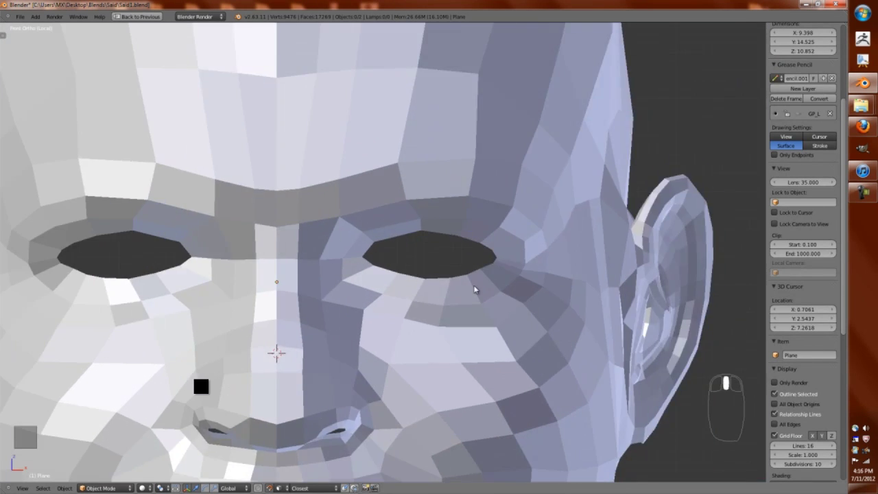
# Try to extrude the eye opening's edge loop against the visible scan and scale it to form an eyelid rim.
pyautogui.hotkey('ctrl', 'Up')
pyautogui.press('KP_Divide')
pyautogui.hotkey('ctrl', 'Up')
pyautogui.press('KP_1')
pyautogui.scroll(8, 428, 231)
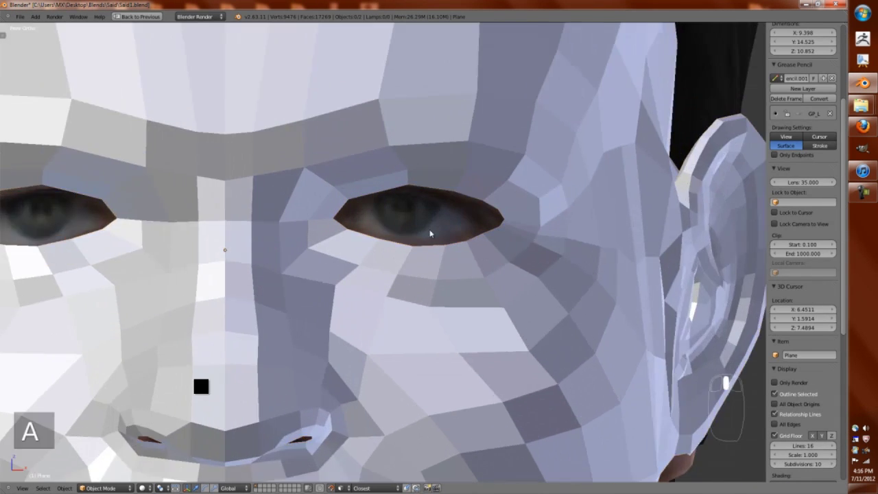
pyautogui.press('Tab')
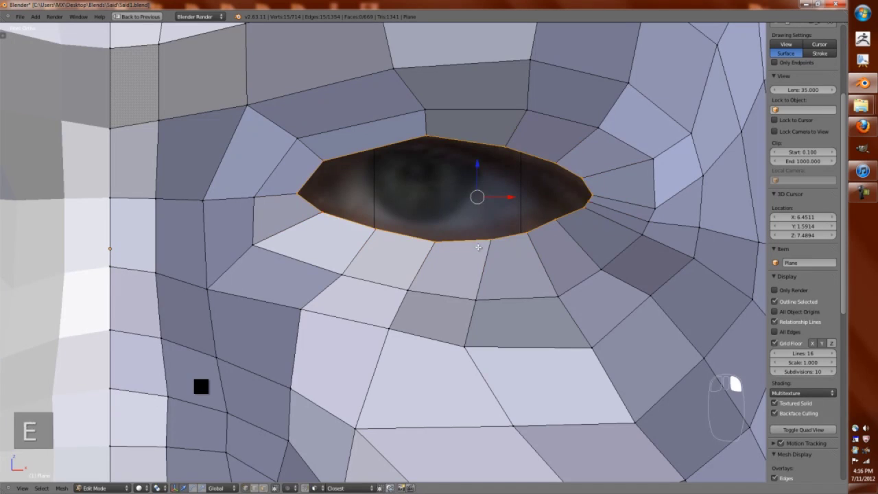
pyautogui.moveTo(492, 286); pyautogui.dragTo(462, 345, button='middle')
pyautogui.press('s')
pyautogui.press('x')
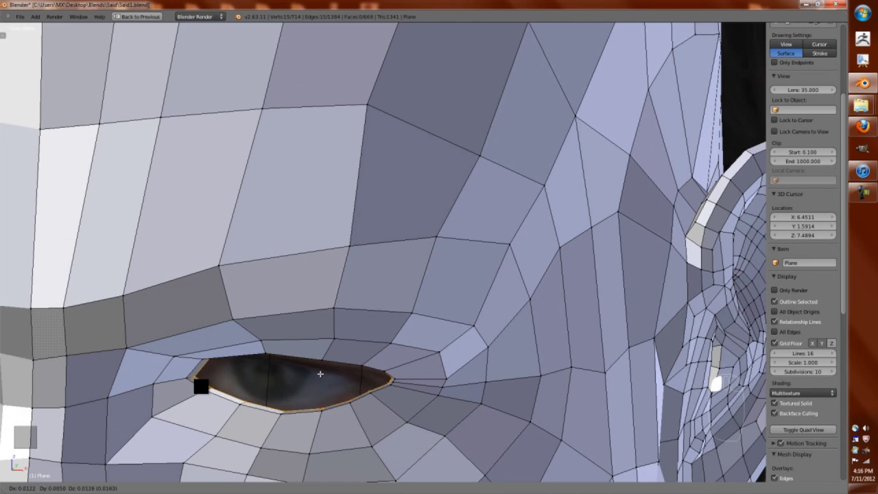
pyautogui.moveTo(317, 376); pyautogui.dragTo(241, 401, button='middle')
pyautogui.press('Tab')
pyautogui.press('Tab')
# Try moving the outer eye corner and cheek vertices, and undo these edits together with the eyelid rim extrusion.
pyautogui.rightClick(372, 272)
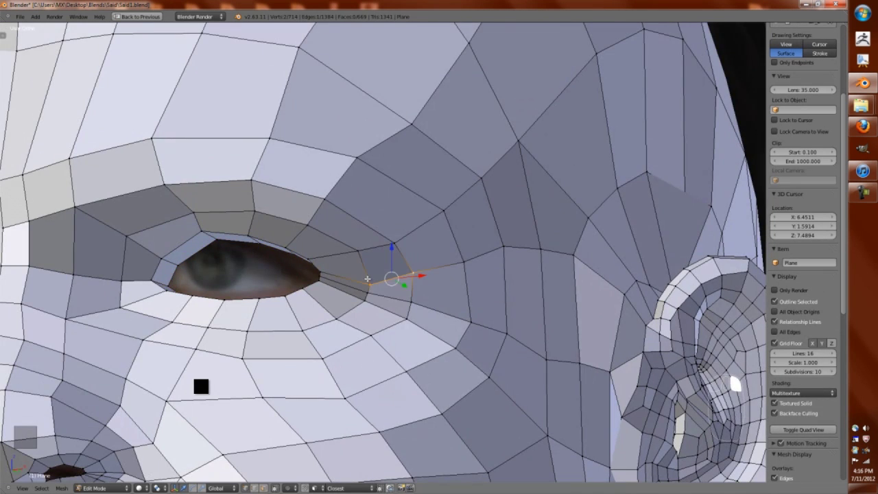
pyautogui.press('g')
pyautogui.click(403, 333)
pyautogui.moveTo(403, 333); pyautogui.dragTo(442, 396, button='middle')
pyautogui.press('g')
pyautogui.click(561, 324)
pyautogui.moveTo(561, 324); pyautogui.dragTo(375, 313, button='middle')
pyautogui.hotkey('ctrl', 'z')
# Move the vertices below the eye and at its outer corner to even out the surrounding loops.
pyautogui.press('Tab')
pyautogui.press('Tab')
pyautogui.scroll(4, 374, 312)
pyautogui.rightClick(481, 188)
pyautogui.press('g')
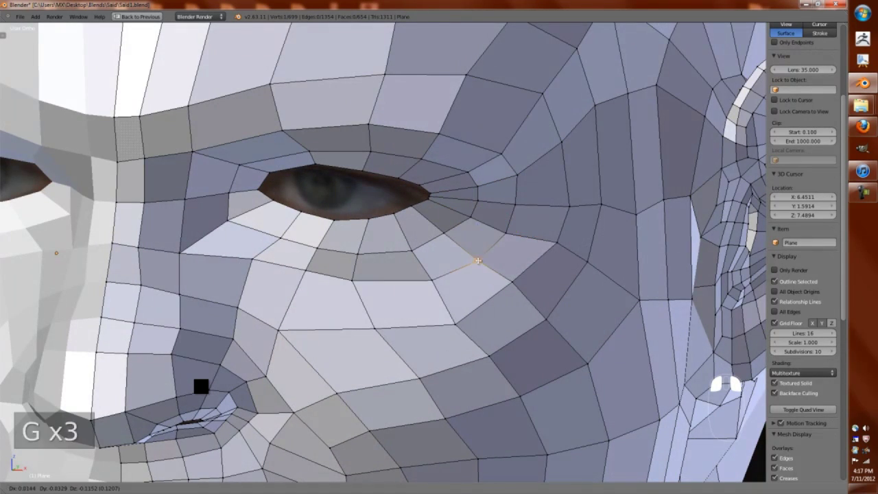
pyautogui.rightClick(623, 314)
pyautogui.press('g')
pyautogui.scroll(-4, 623, 313)
pyautogui.scroll(5, 433, 187)
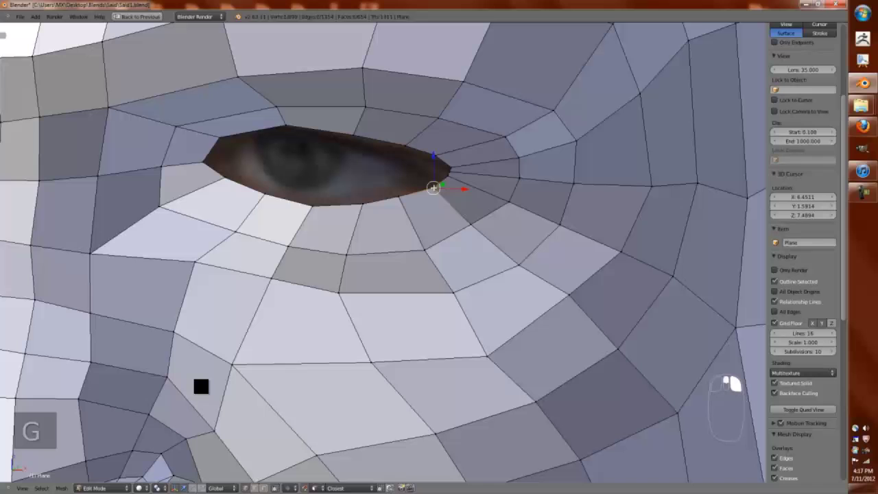
pyautogui.rightClick(576, 308)
pyautogui.rightClick(680, 283)
# Extrude the edge loop around the eye opening and toggle snapping.
pyautogui.scroll(-4, 681, 284)
pyautogui.press('KP_1')
pyautogui.scroll(5, 501, 329)
pyautogui.keyDown('alt'); pyautogui.rightClick(507, 302); pyautogui.keyUp('alt')
pyautogui.press('e')
pyautogui.rightClick(501, 330)
pyautogui.hotkey('shift', 'Tab')
# Extrude the eye opening's loop again and scale it to give the eyelid rim depth.
pyautogui.press('e')
pyautogui.press('s')
pyautogui.scroll(-4, 453, 257)
pyautogui.scroll(5, 545, 249)
pyautogui.moveTo(545, 249); pyautogui.dragTo(412, 288, button='middle')
pyautogui.scroll(-2, 450, 267)
pyautogui.click(526, 273)
pyautogui.press('KP_1')
pyautogui.scroll(5, 435, 255)
pyautogui.rightClick(373, 353)
pyautogui.hotkey('ctrl', 'z')
# Add a centred loop cut around the eyelid rim and adjust the new loop's vertices.
pyautogui.press('Tab')
pyautogui.press('Tab')
pyautogui.hotkey('ctrl', 'r')
pyautogui.click(475, 335)
pyautogui.rightClick(476, 335)
pyautogui.moveTo(476, 336); pyautogui.dragTo(275, 295, button='middle')
pyautogui.scroll(2, 223, 288)
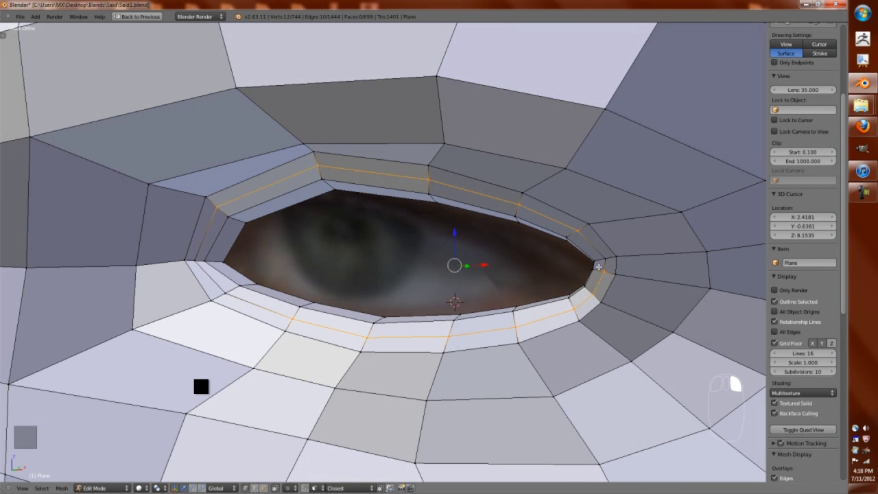
pyautogui.keyDown('shift'); pyautogui.rightClick(589, 227); pyautogui.keyUp('shift')
pyautogui.moveTo(588, 227); pyautogui.dragTo(490, 265, button='middle')
pyautogui.click(410, 274)
# Check the eyelid rim against the scan from the front in object mode.
pyautogui.scroll(-5, 385, 295)
pyautogui.press('Tab')
pyautogui.press('KP_1')
pyautogui.press('Tab')
pyautogui.press('Tab')
pyautogui.scroll(-1, 114, 432)
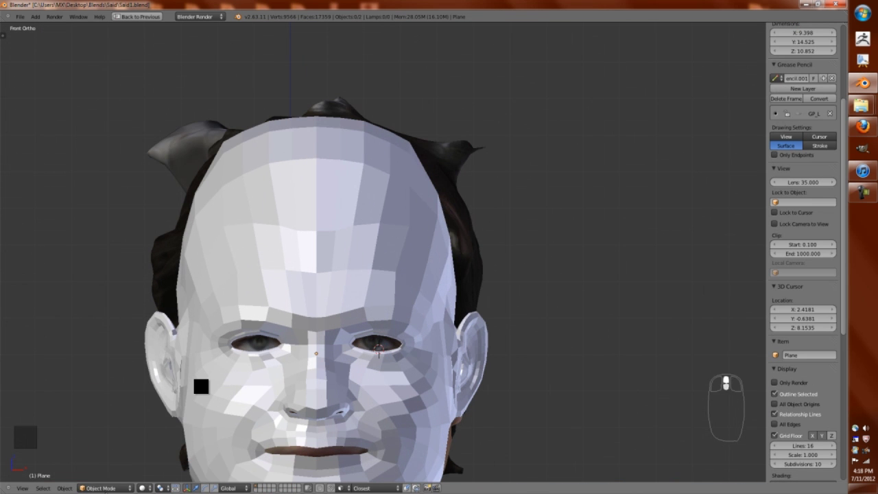
pyautogui.hotkey('ctrl', 'z')
pyautogui.moveTo(461, 223)
pyautogui.mouseDown(button='middle')
pyautogui.moveTo(455, 260)
pyautogui.moveTo(513, 274)
pyautogui.moveTo(554, 301)
pyautogui.moveTo(632, 312)
pyautogui.moveTo(551, 319)
pyautogui.moveTo(512, 406)
pyautogui.moveTo(464, 175)
pyautogui.mouseUp(button='middle')
pyautogui.scroll(-3, 505, 335)
pyautogui.press('KP_1')
pyautogui.scroll(8, 452, 172)
# Move the rim vertices at the eye's inner corner to tidy the eyelid loops.
pyautogui.press('Tab')
pyautogui.scroll(1, 315, 166)
pyautogui.rightClick(356, 237)
pyautogui.press('g')
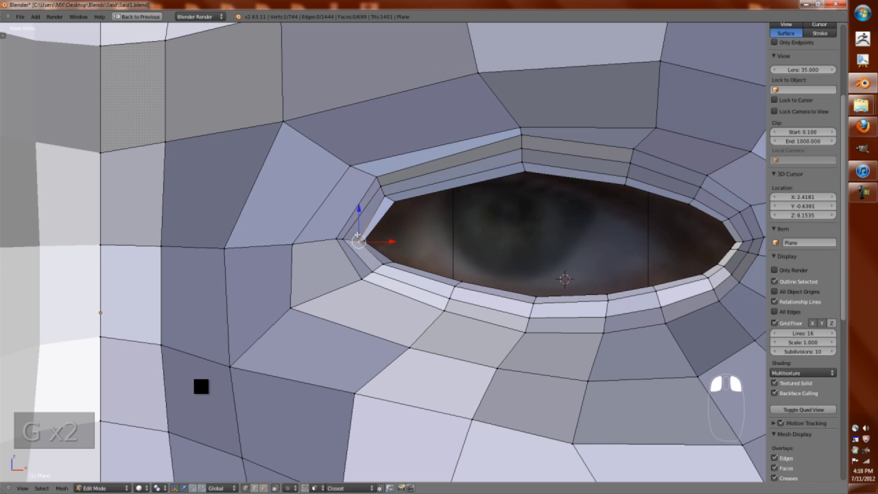
pyautogui.scroll(-4, 595, 238)
pyautogui.press('g')
pyautogui.press('g')
# Return to object mode in the split layout and save the file as Said2.blend.
pyautogui.scroll(-6, 602, 247)
pyautogui.press('Tab')
pyautogui.hotkey('ctrl', 'Up')
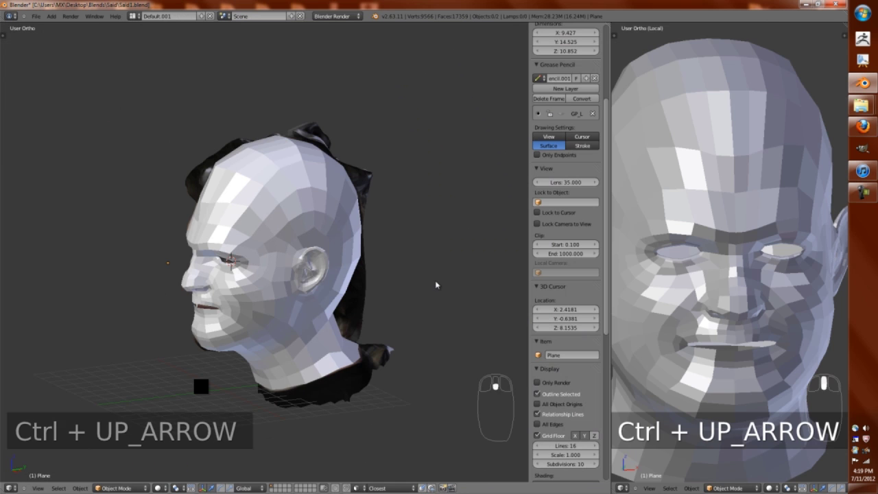
pyautogui.press('a')
pyautogui.press('a')
pyautogui.click(41, 19)
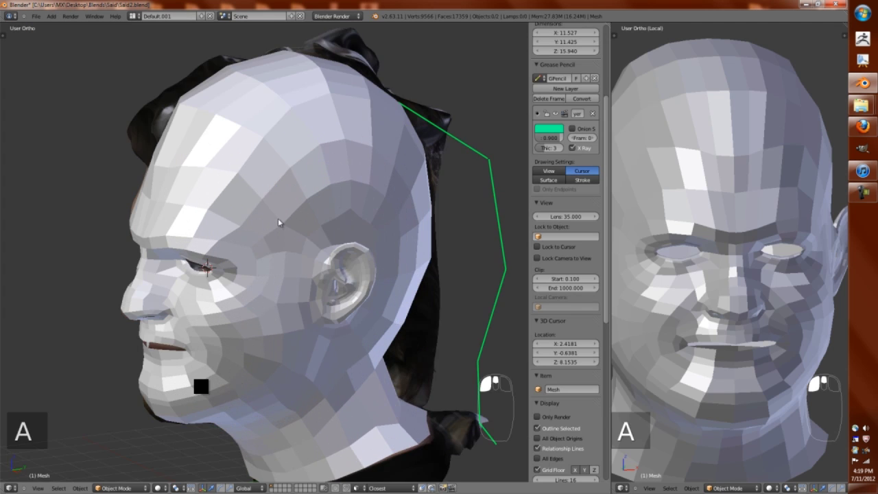
# Switch to the Default screen layout and save the file as Said3.blend.
pyautogui.press('KP_Divide')
pyautogui.hotkey('ctrl', 'Left')
pyautogui.click(36, 15)
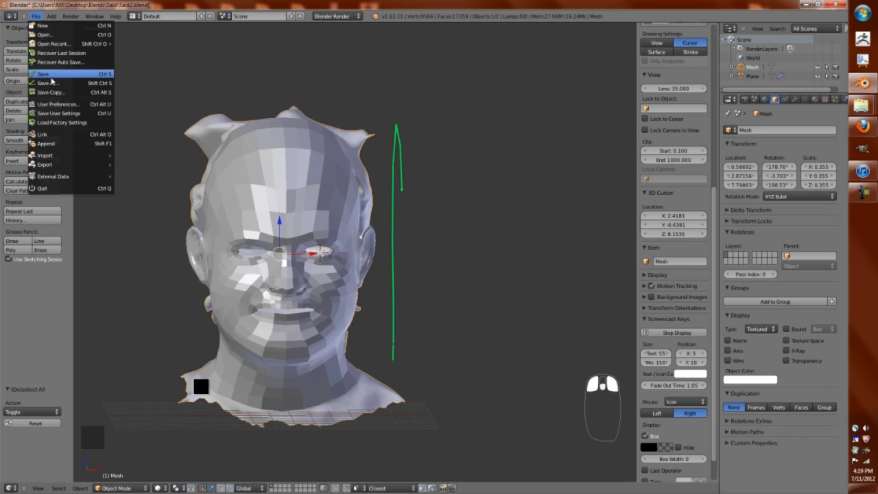
pyautogui.click(130, 75)
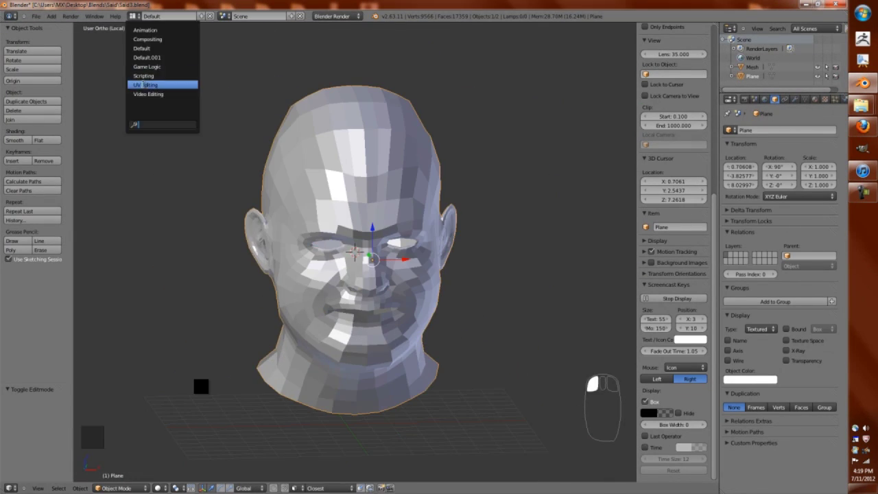
# Switch to the UV Editing layout and isolate the retopologized head in orthographic local view for mesh editing.
pyautogui.click(144, 83)
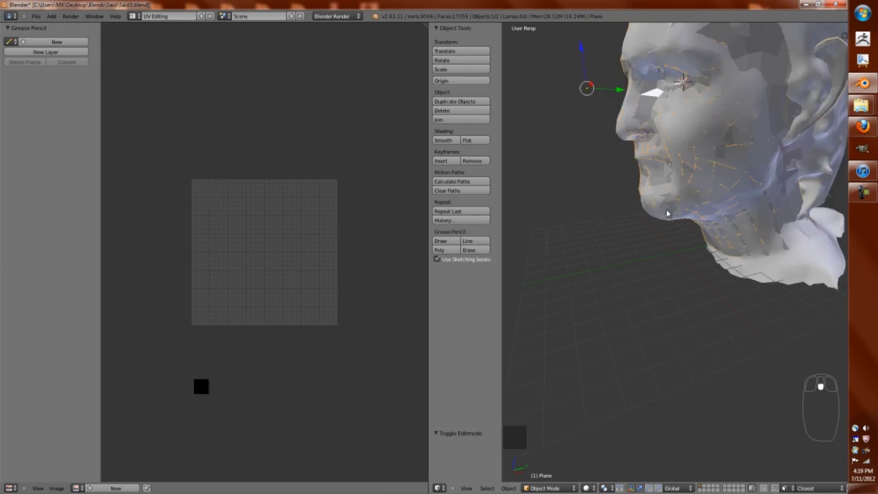
pyautogui.press('KP_5')
pyautogui.scroll(3, 725, 224)
pyautogui.press('a')
pyautogui.press('a')
pyautogui.press('Tab')
pyautogui.press('Tab')
pyautogui.press('Tab')
pyautogui.press('KP_Divide')
pyautogui.press('KP_1')
# Select the edge loop along the head's centre line and mark it as a seam.
pyautogui.moveTo(618, 274); pyautogui.dragTo(659, 275, button='middle')
pyautogui.press('z')
pyautogui.press('z')
pyautogui.press('a')
pyautogui.rightClick(659, 271)
pyautogui.moveTo(608, 248); pyautogui.dragTo(749, 230, button='middle')
pyautogui.keyDown('alt'); pyautogui.rightClick(749, 230); pyautogui.keyUp('alt')
pyautogui.click(716, 126)
pyautogui.moveTo(716, 126); pyautogui.dragTo(621, 213, button='middle')
pyautogui.press('z')
# Box-select the centre-line vertices at the forehead, and unwrap the entire head mesh.
pyautogui.moveTo(611, 311); pyautogui.dragTo(575, 115, button='middle')
pyautogui.scroll(4, 575, 115)
pyautogui.press('b')
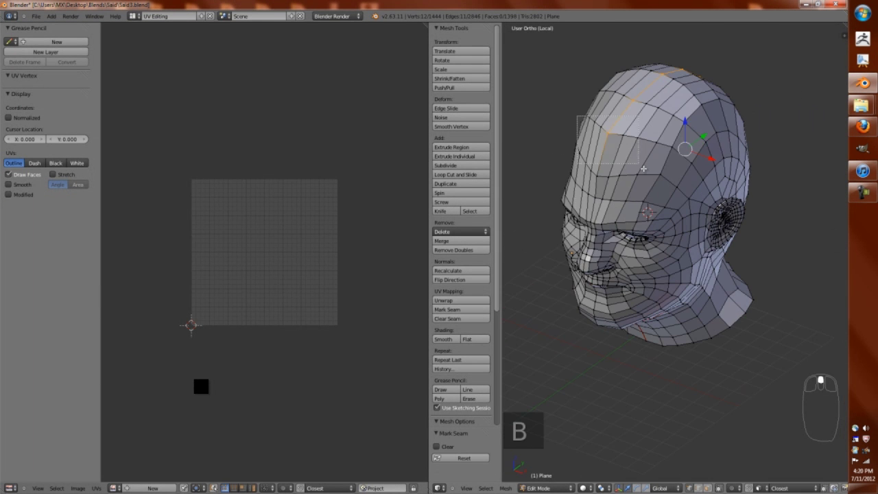
pyautogui.click(636, 169)
pyautogui.moveTo(637, 170); pyautogui.dragTo(686, 260, button='middle')
pyautogui.press('a')
pyautogui.press('a')
pyautogui.press('a')
pyautogui.press('u')
pyautogui.scroll(2, 369, 308)
pyautogui.press('a')
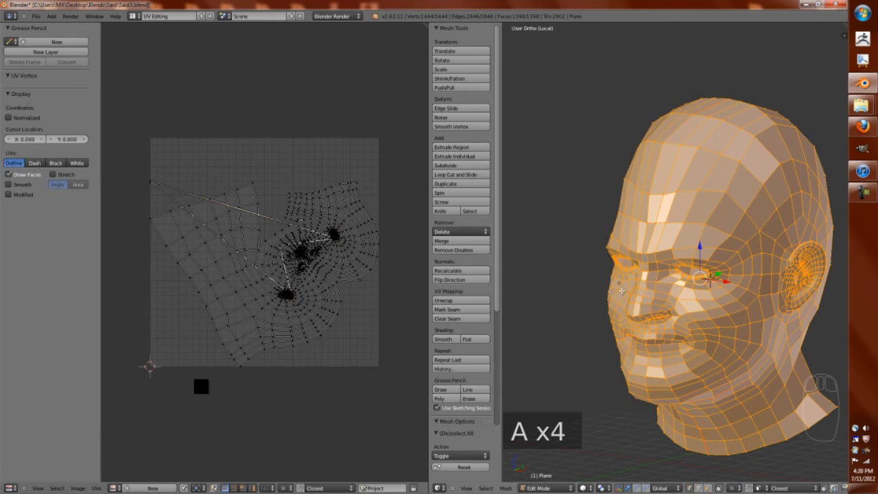
# Select the edge loop around the base of the ear and mark it as a seam.
pyautogui.press('a')
pyautogui.scroll(2, 302, 309)
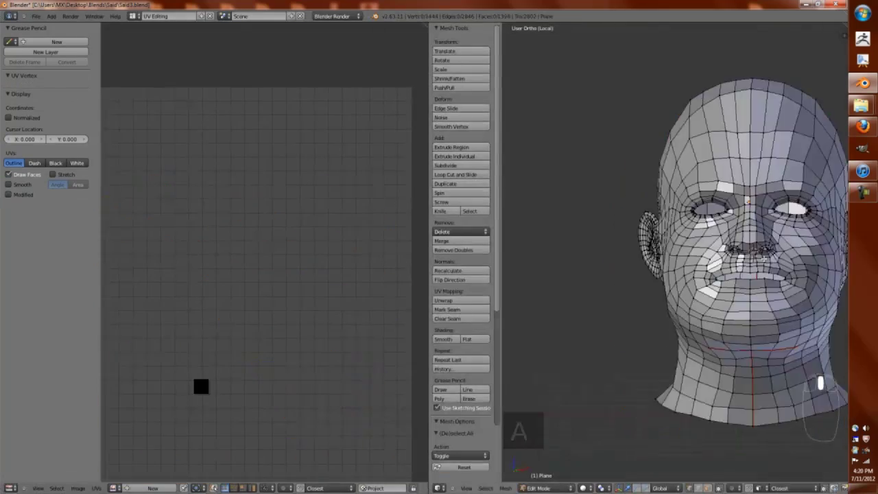
pyautogui.scroll(2, 748, 240)
pyautogui.moveTo(747, 240); pyautogui.dragTo(645, 279, button='middle')
pyautogui.scroll(3, 727, 227)
pyautogui.rightClick(712, 217)
pyautogui.keyDown('alt'); pyautogui.rightClick(746, 217); pyautogui.keyUp('alt')
pyautogui.scroll(-3, 746, 216)
pyautogui.hotkey('ctrl', 'e')
pyautogui.click(645, 280)
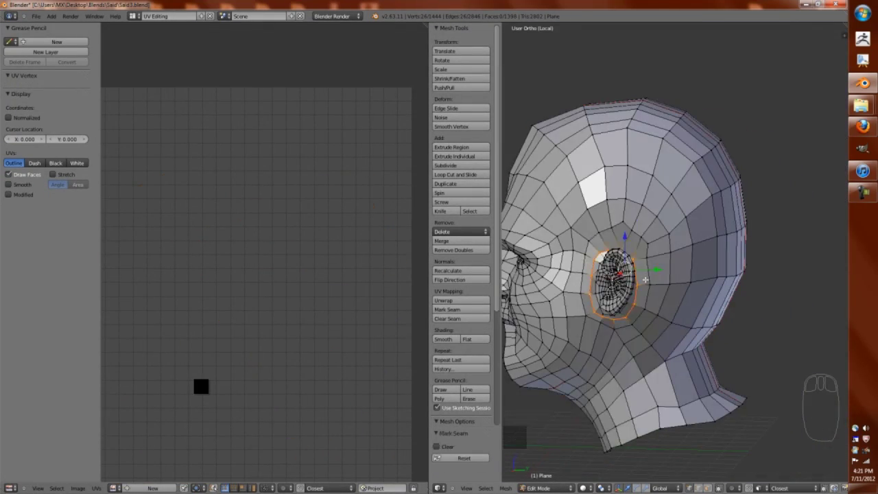
# Unwrap the entire head with the new ear seams, enlarge the UV editor and select all UVs.
pyautogui.press('a')
pyautogui.press('u')
pyautogui.scroll(3, 345, 280)
pyautogui.hotkey('ctrl', 'Up')
pyautogui.scroll(2, 549, 274)
pyautogui.press('a')
pyautogui.scroll(-5, 779, 345)
pyautogui.moveTo(780, 345); pyautogui.dragTo(612, 254, button='middle')
pyautogui.scroll(5, 609, 336)
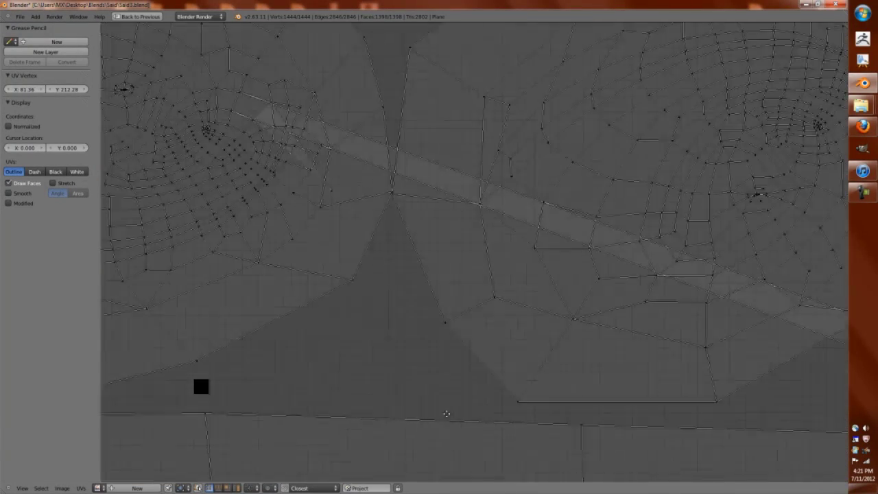
# Box-select the stray UV vertices lying outside the ear islands and move them back towards the ear.
pyautogui.press('q')
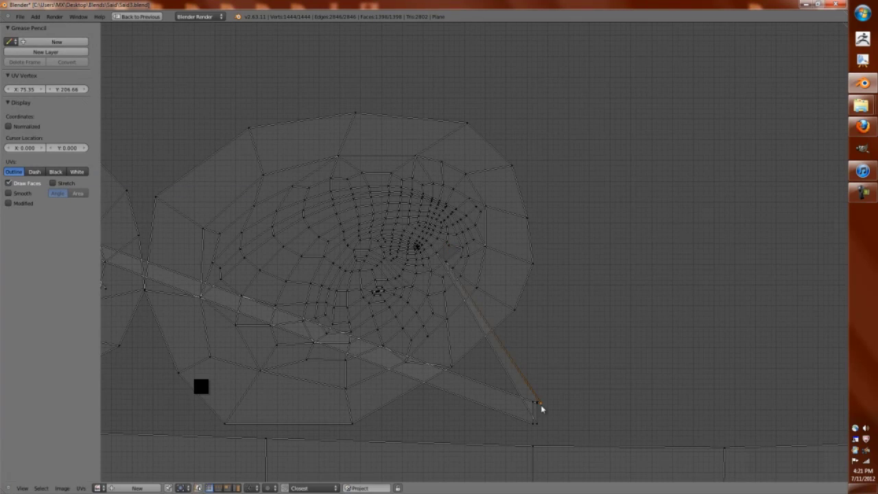
pyautogui.click(433, 290)
pyautogui.press('a')
pyautogui.press('b')
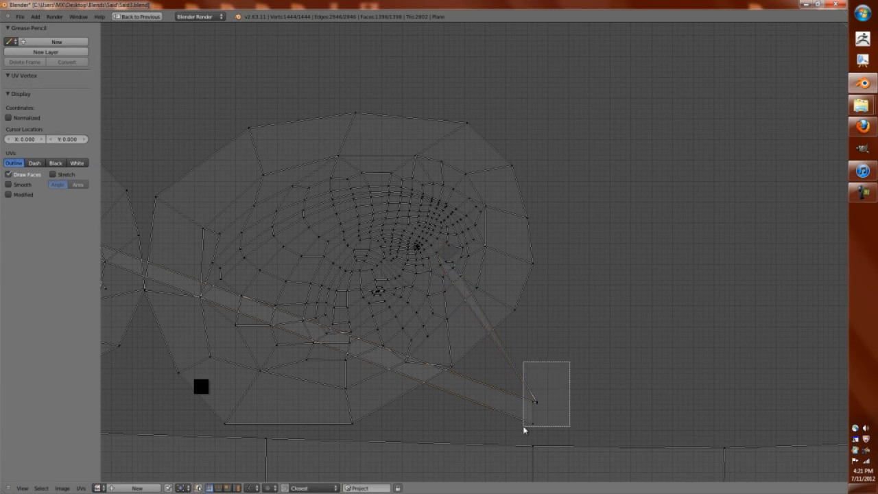
pyautogui.scroll(3, 460, 293)
pyautogui.moveTo(490, 272); pyautogui.dragTo(505, 301, button='middle')
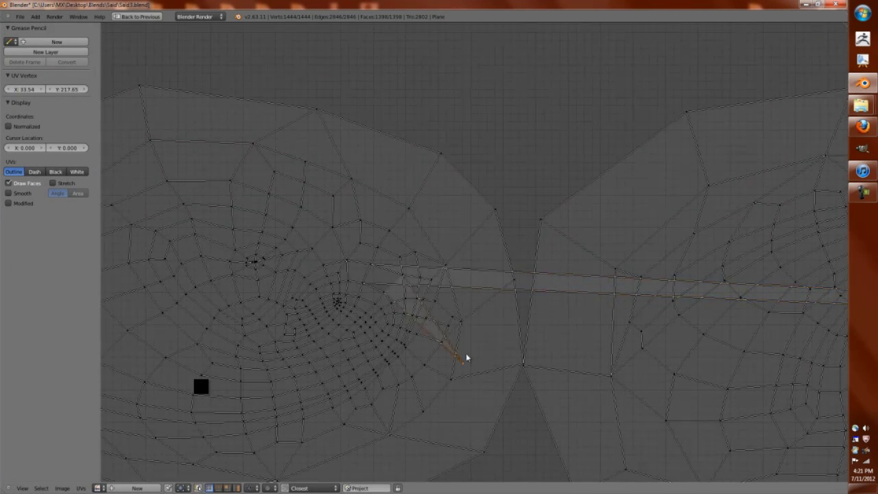
# Move the misplaced vertices stretching between the two ear islands into their own ear's inner area.
pyautogui.scroll(-5, 385, 264)
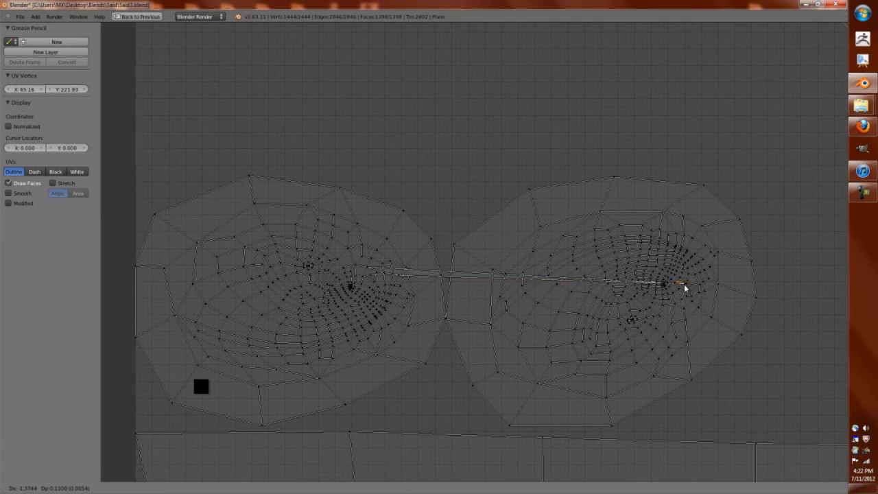
pyautogui.scroll(5, 671, 287)
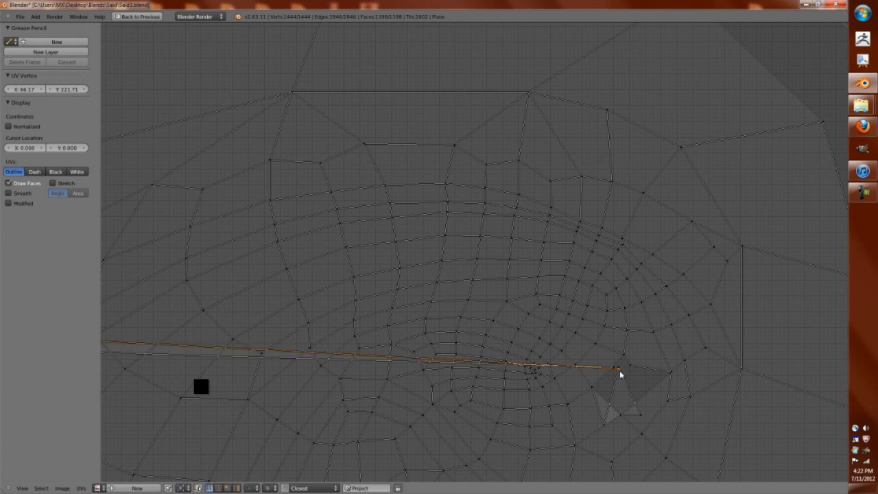
pyautogui.scroll(-4, 380, 327)
pyautogui.scroll(6, 633, 315)
pyautogui.click(607, 309)
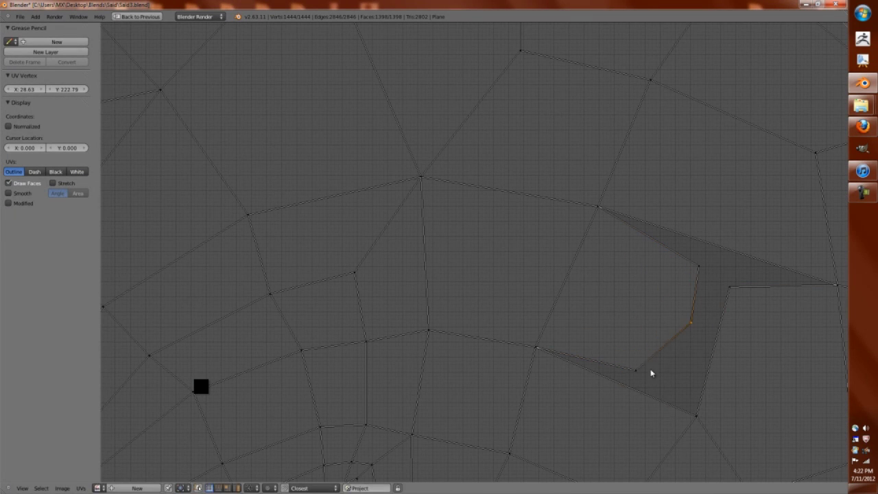
# Untangle the folded UV vertices beside the dense centre of the ear islands.
pyautogui.scroll(-4, 359, 320)
pyautogui.scroll(5, 449, 398)
pyautogui.press('w')
pyautogui.click(562, 321)
pyautogui.press('w')
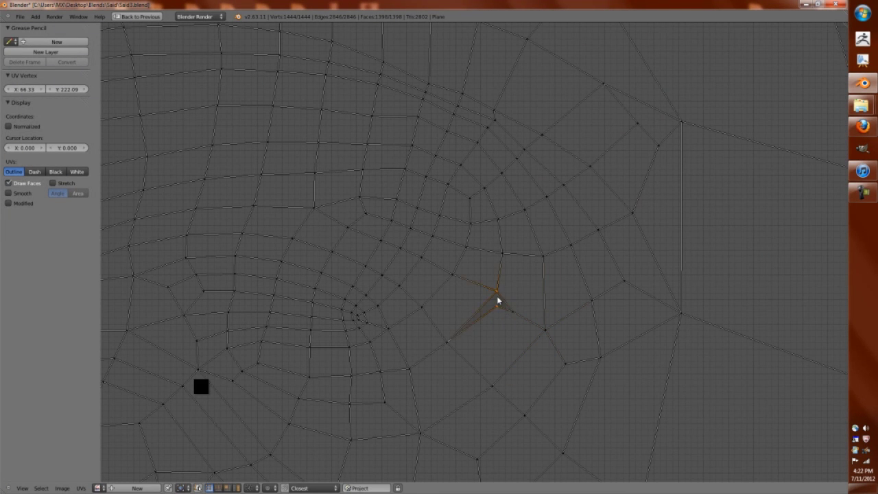
# Select both linked ear islands, scale and place them above the head island, and pin them.
pyautogui.scroll(-5, 519, 315)
pyautogui.hotkey('ctrl', 'l')
pyautogui.press('l')
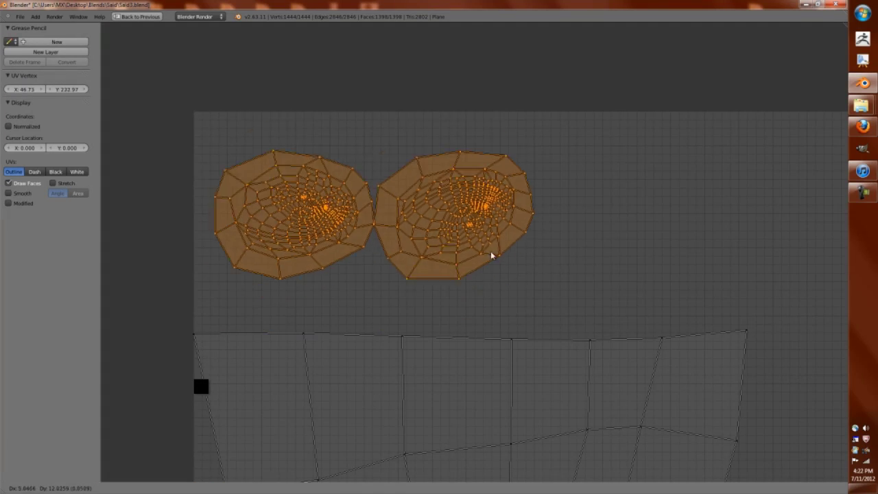
pyautogui.scroll(2, 610, 308)
pyautogui.press('s')
pyautogui.click(626, 322)
pyautogui.scroll(-3, 626, 322)
pyautogui.scroll(3, 573, 284)
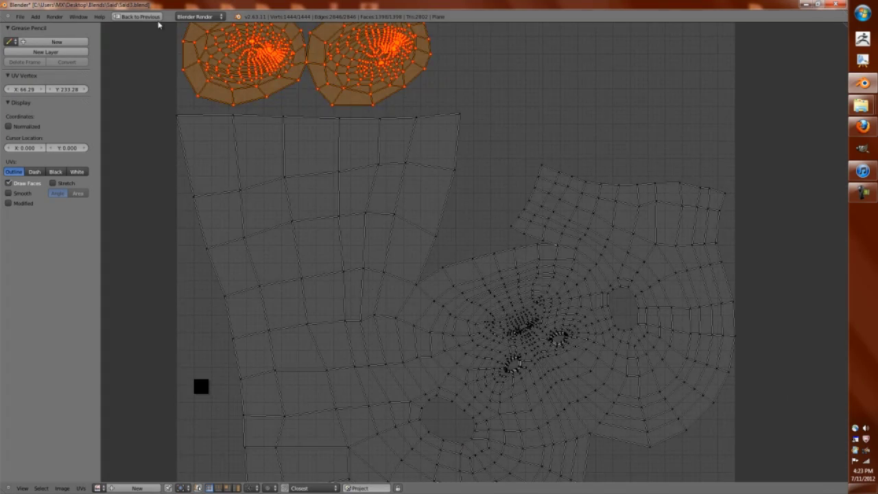
# Return to the split layout, select and hide the ear geometry, and unwrap the remaining head.
pyautogui.click(137, 15)
pyautogui.press('a')
pyautogui.scroll(4, 627, 297)
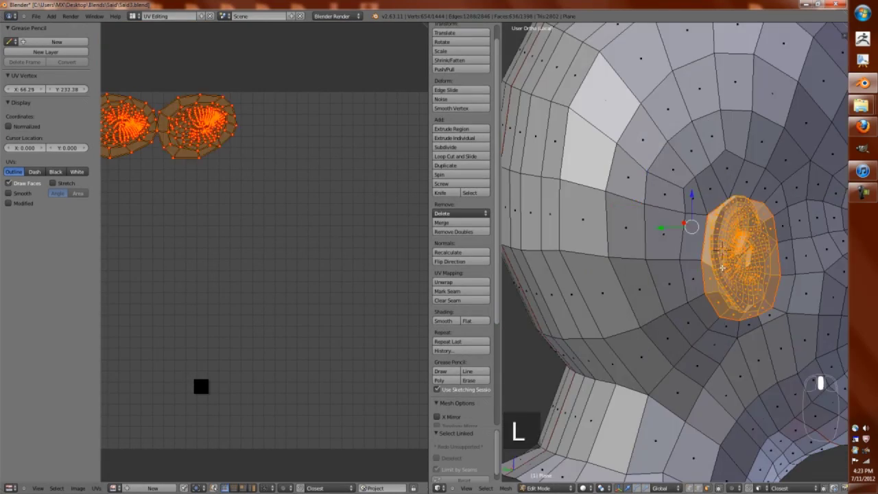
pyautogui.scroll(-4, 626, 296)
pyautogui.press('a')
pyautogui.press('u')
pyautogui.click(655, 235)
# Select the edge loops around both nostril openings and extrude them inward.
pyautogui.press('z')
pyautogui.press('z')
pyautogui.scroll(5, 655, 235)
pyautogui.press('a')
pyautogui.scroll(-3, 656, 236)
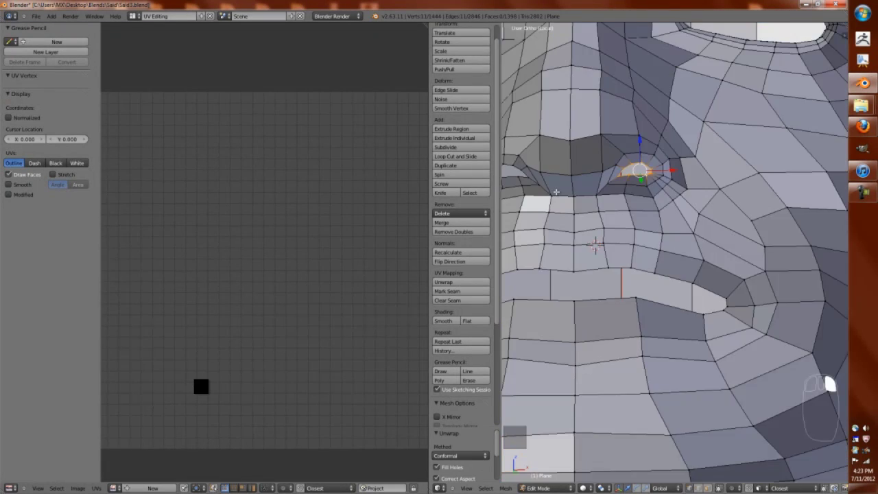
pyautogui.keyDown('alt'); pyautogui.rightClick(738, 199); pyautogui.keyUp('alt')
pyautogui.keyDown('alt'); pyautogui.keyDown('shift'); pyautogui.rightClick(614, 205); pyautogui.keyUp('shift'); pyautogui.keyUp('alt')
pyautogui.click(676, 162)
pyautogui.press('KP_1')
pyautogui.press('KP_Decimal')
pyautogui.press('z')
pyautogui.press('z')
pyautogui.click(751, 275)
# Select the edge loop around the mouth opening, extrude it and scale it down slightly.
pyautogui.scroll(-4, 715, 302)
pyautogui.moveTo(752, 236); pyautogui.dragTo(717, 336, button='middle')
pyautogui.press('a')
pyautogui.press('a')
pyautogui.press('a')
pyautogui.scroll(4, 717, 336)
pyautogui.hotkey('ctrl', 'r')
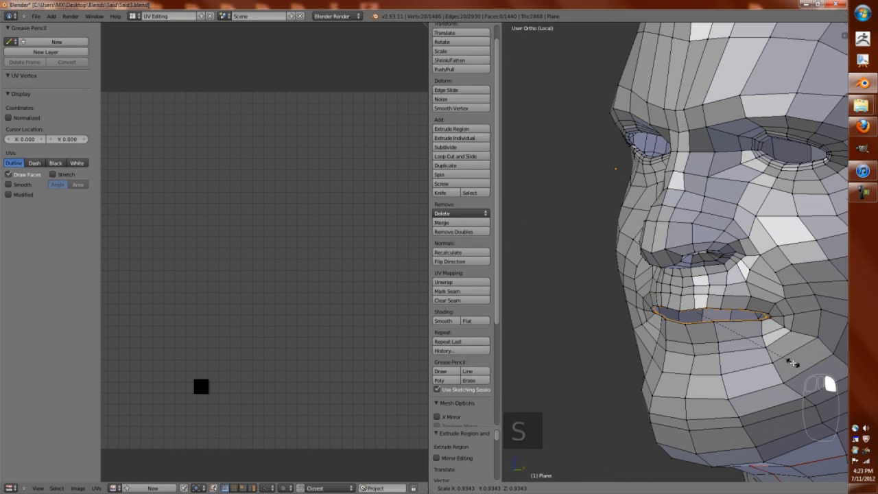
pyautogui.click(794, 363)
# Move the inner mouth loop along the Y axis and extrude it further into the mouth.
pyautogui.press('KP_1')
pyautogui.press('KP_1')
pyautogui.scroll(3, 761, 336)
pyautogui.moveTo(760, 336); pyautogui.dragTo(701, 239, button='middle')
pyautogui.press('g')
pyautogui.press('y')
pyautogui.click(749, 354)
pyautogui.moveTo(750, 354); pyautogui.dragTo(721, 274, button='middle')
pyautogui.press('e')
pyautogui.press('x')
pyautogui.click(722, 315)
pyautogui.scroll(-3, 751, 304)
# Add a loop cut around the newly extruded lip faces.
pyautogui.press('z')
pyautogui.press('z')
pyautogui.press('Tab')
pyautogui.press('Tab')
pyautogui.scroll(4, 693, 235)
pyautogui.hotkey('ctrl', 'r')
pyautogui.click(742, 299)
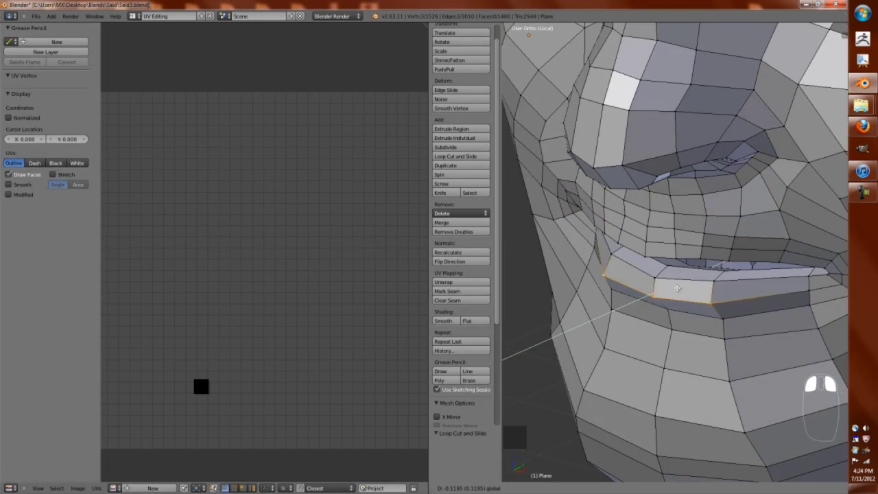
# Reposition the lower lip vertices and the lip edge loop to shape the mouth, checking the head in Object Mode.
pyautogui.click(683, 284)
pyautogui.press('Tab')
pyautogui.press('Tab')
pyautogui.press('KP_1')
pyautogui.keyDown('alt'); pyautogui.rightClick(632, 216); pyautogui.keyUp('alt')
pyautogui.moveTo(632, 216); pyautogui.dragTo(577, 237, button='middle')
pyautogui.press('g')
pyautogui.click(718, 242)
pyautogui.moveTo(718, 243); pyautogui.dragTo(714, 283, button='middle')
pyautogui.press('Tab')
pyautogui.press('Tab')
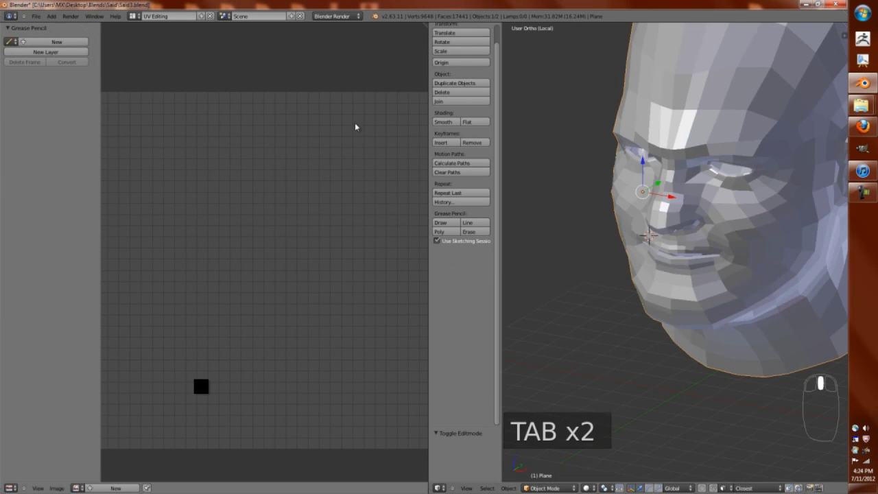
# Select the entire visible head, shade it smooth and recalculate its normals.
pyautogui.scroll(-4, 689, 258)
pyautogui.press('a')
pyautogui.press('a')
pyautogui.press('a')
pyautogui.scroll(2, 715, 256)
pyautogui.press('w')
pyautogui.click(716, 236)
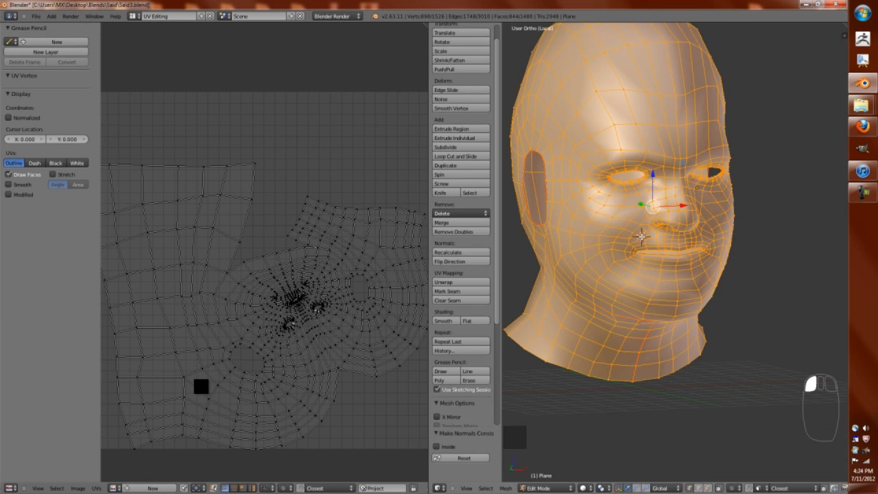
# Unwrap the visible head, revise its seam marking and unwrap it again.
pyautogui.press('u')
pyautogui.click(641, 237)
pyautogui.press('w')
pyautogui.click(700, 312)
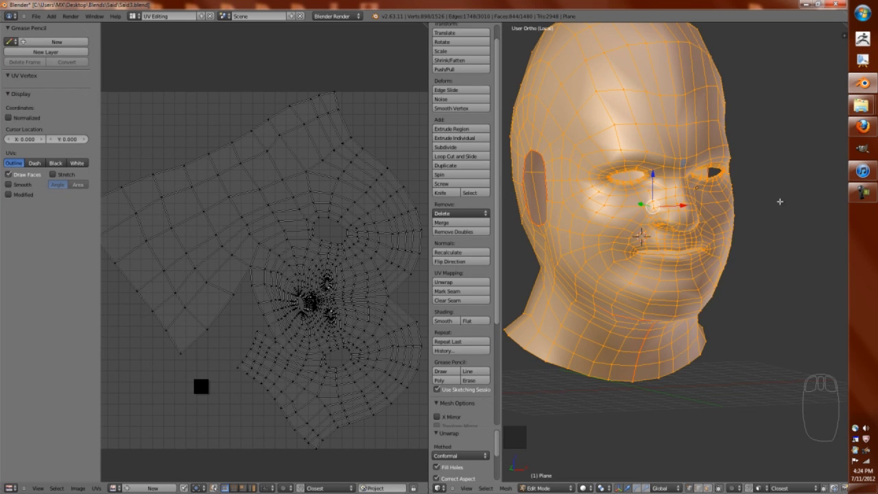
pyautogui.hotkey('ctrl', 'e')
pyautogui.click(754, 208)
pyautogui.press('u')
pyautogui.click(713, 223)
# Select the centre-line edges over the top of the head, revise their seam and unwrap the whole visible head.
pyautogui.moveTo(714, 223)
pyautogui.mouseDown(button='middle')
pyautogui.moveTo(676, 274)
pyautogui.moveTo(657, 262)
pyautogui.moveTo(724, 125)
pyautogui.mouseUp(button='middle')
pyautogui.press('a')
pyautogui.scroll(-3, 676, 275)
pyautogui.press('b')
pyautogui.press('w')
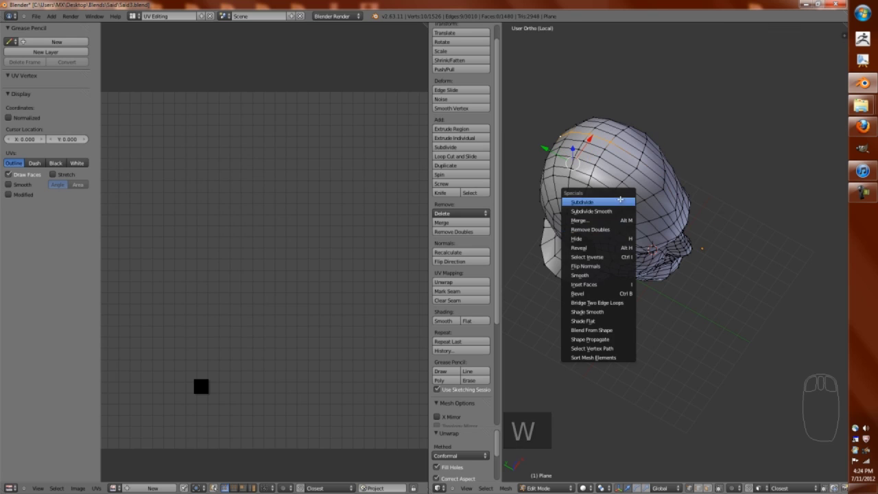
pyautogui.click(570, 213)
pyautogui.hotkey('ctrl', 'e')
pyautogui.click(666, 228)
pyautogui.press('a')
pyautogui.press('a')
pyautogui.press('u')
pyautogui.click(722, 226)
# Rotate the head UV island upright in the enlarged UV editor, and move and scale it to fill the grid's width.
pyautogui.press('a')
pyautogui.press('r')
pyautogui.press('r')
pyautogui.hotkey('shift', 'r')
pyautogui.hotkey('ctrl', 'Up')
pyautogui.scroll(-3, 680, 276)
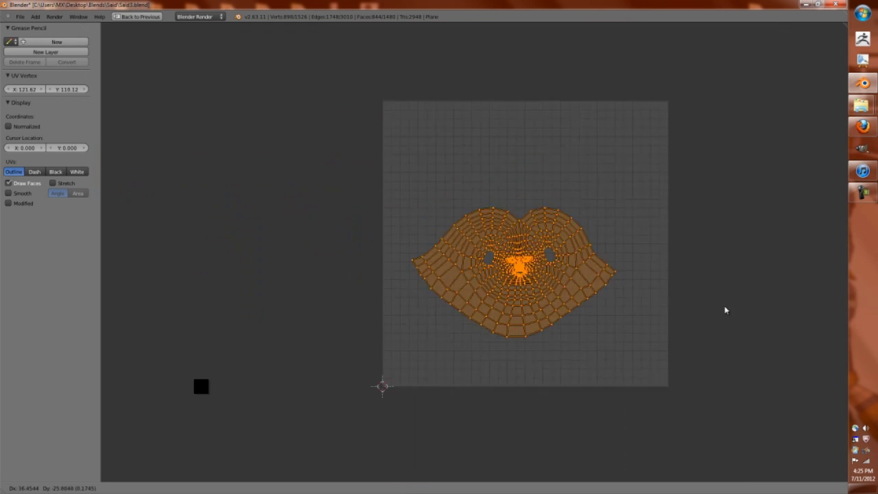
pyautogui.press('s')
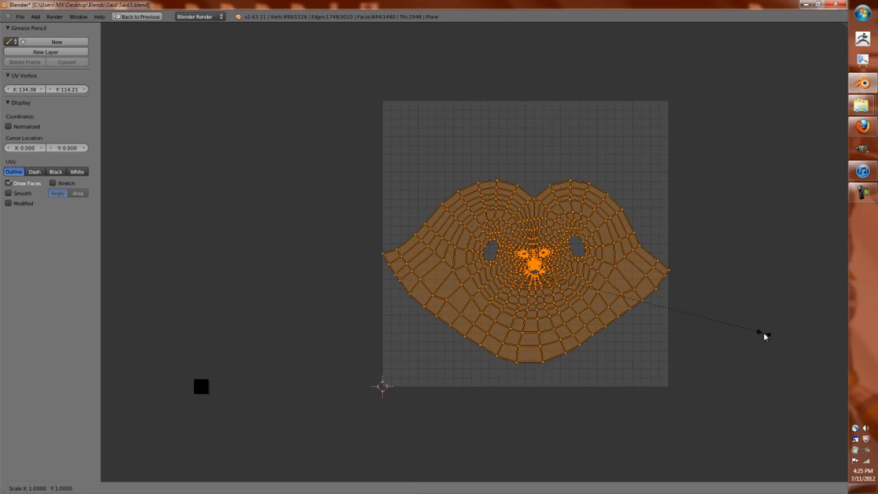
pyautogui.click(763, 337)
# Circle-select the face region of the UV island, covering the eyes, nose, mouth and surrounding cheeks.
pyautogui.scroll(2, 522, 248)
pyautogui.press('a')
pyautogui.scroll(3, 523, 249)
pyautogui.press('c')
pyautogui.scroll(12, 514, 252)
pyautogui.click(522, 237)
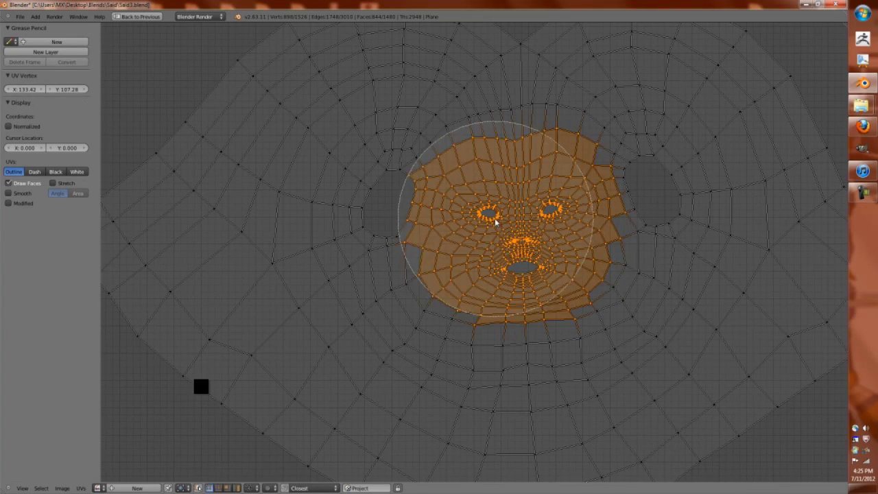
pyautogui.moveTo(491, 238)
pyautogui.mouseDown()
pyautogui.moveTo(525, 202)
pyautogui.moveTo(560, 213)
pyautogui.mouseUp()
pyautogui.press('Escape')
# Enlarge the selected face UVs with smooth proportional editing.
pyautogui.scroll(-2, 535, 205)
pyautogui.press('s')
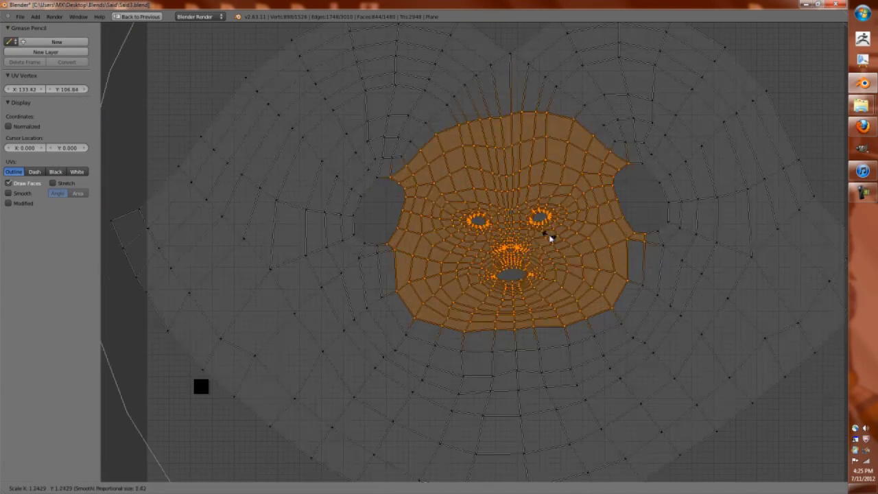
pyautogui.scroll(-3, 549, 245)
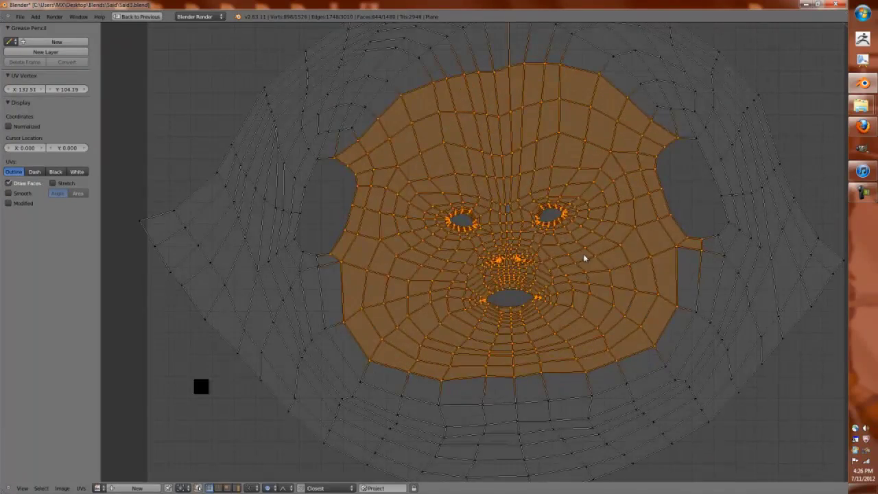
pyautogui.click(541, 283)
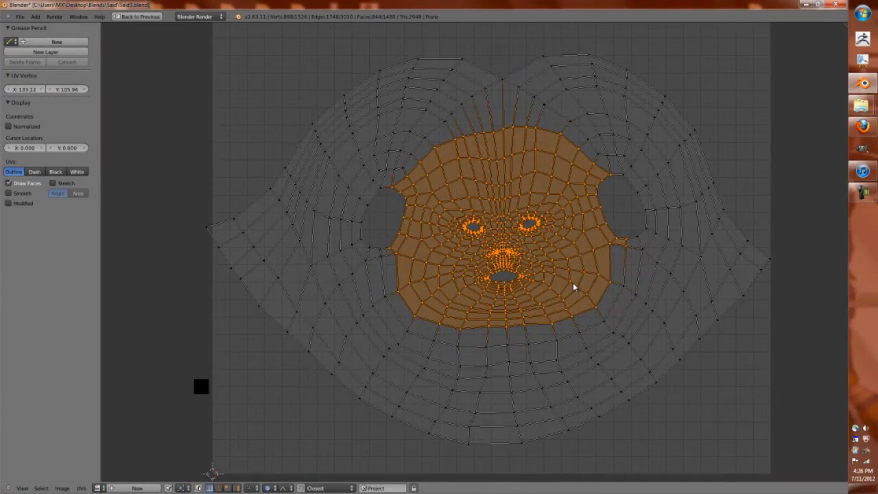
# Try UV sculpting with the Grab brush, and hide the selected face UVs.
pyautogui.press('a')
pyautogui.press('q')
pyautogui.hotkey('ctrl', 'z')
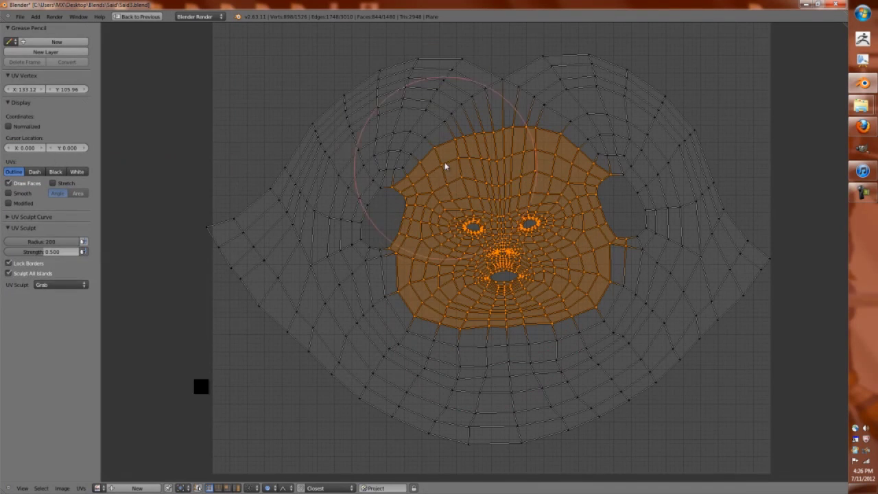
pyautogui.press('q')
pyautogui.press('h')
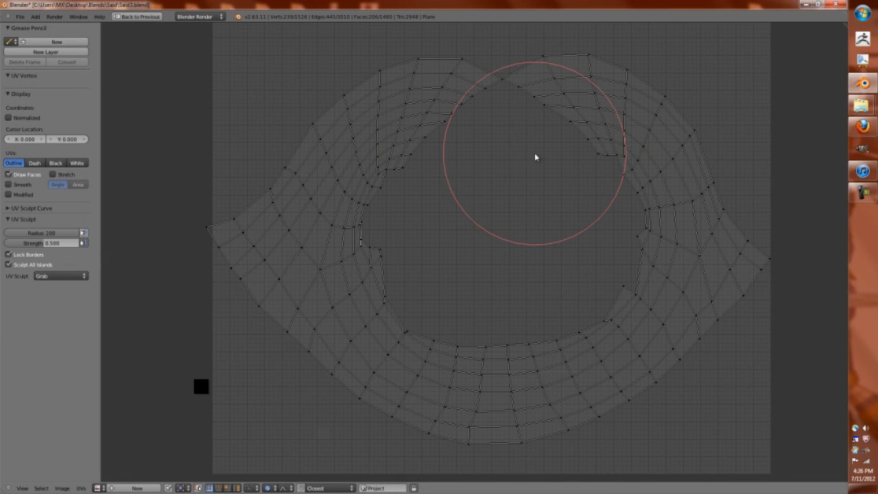
# Reveal the hidden face UVs and smooth out the layout around the ear holes with the Grab sculpt brush.
pyautogui.press('q')
pyautogui.hotkey('alt', 'h')
pyautogui.scroll(1, 568, 225)
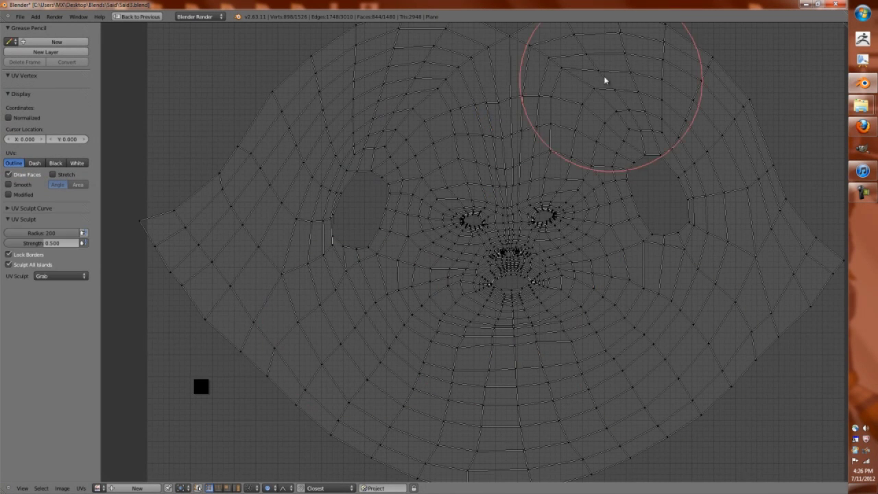
pyautogui.scroll(-2, 649, 129)
pyautogui.scroll(1, 649, 130)
# Leave UV sculpting, select the whole head island and move it down within the UV grid.
pyautogui.press('q')
pyautogui.press('a')
pyautogui.scroll(-1, 542, 206)
pyautogui.press('g')
pyautogui.click(659, 242)
# Reveal the hidden ears, select the full mesh and show all its UV islands in the enlarged UV editor.
pyautogui.hotkey('ctrl', 'Up')
pyautogui.hotkey('alt', 'h')
pyautogui.press('a')
pyautogui.hotkey('ctrl', 'Up')
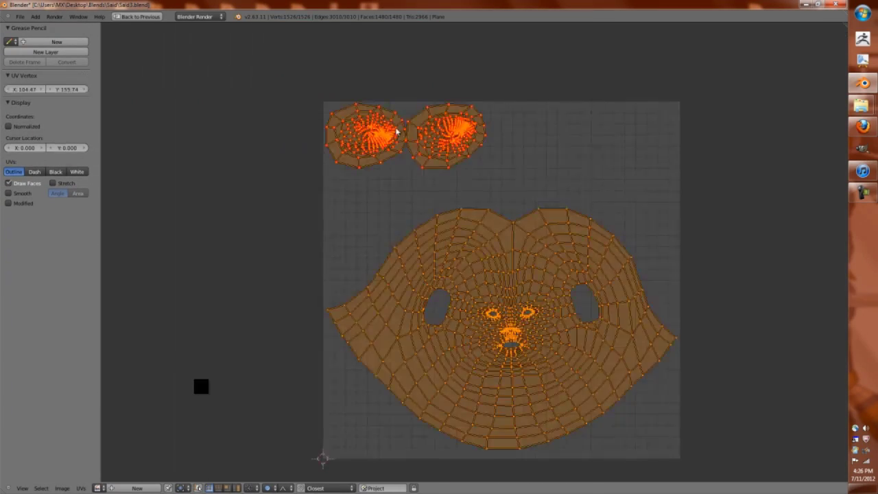
# Move one ear island to the upper-right corner of the UV grid and mirror it horizontally.
pyautogui.scroll(2, 416, 156)
pyautogui.press('a')
pyautogui.press('l')
pyautogui.press('g')
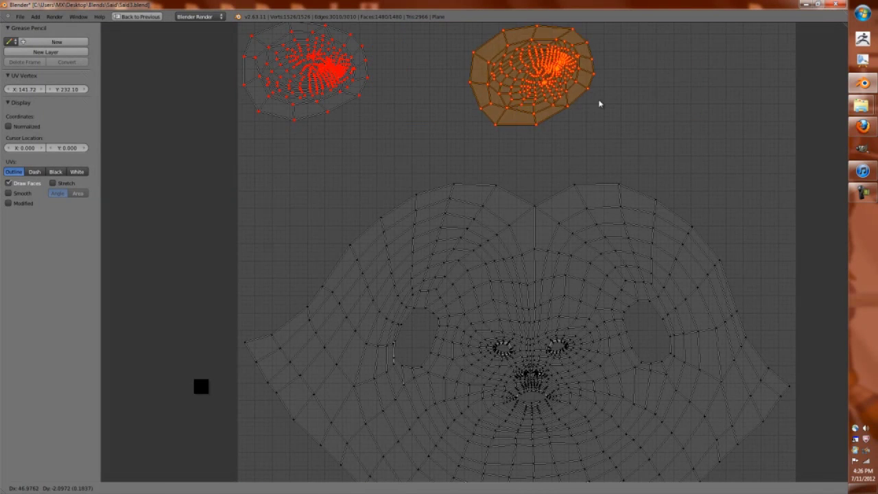
pyautogui.click(735, 100)
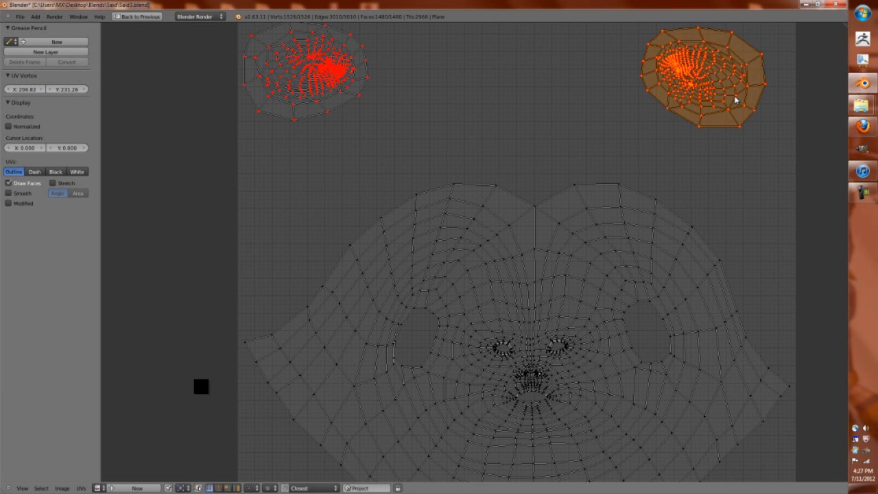
pyautogui.press('Return')
# Mirror the other ear island horizontally and place it above the head island near the grid's upper-left corner.
pyautogui.press('a')
pyautogui.press('l')
pyautogui.press('s')
pyautogui.press('x')
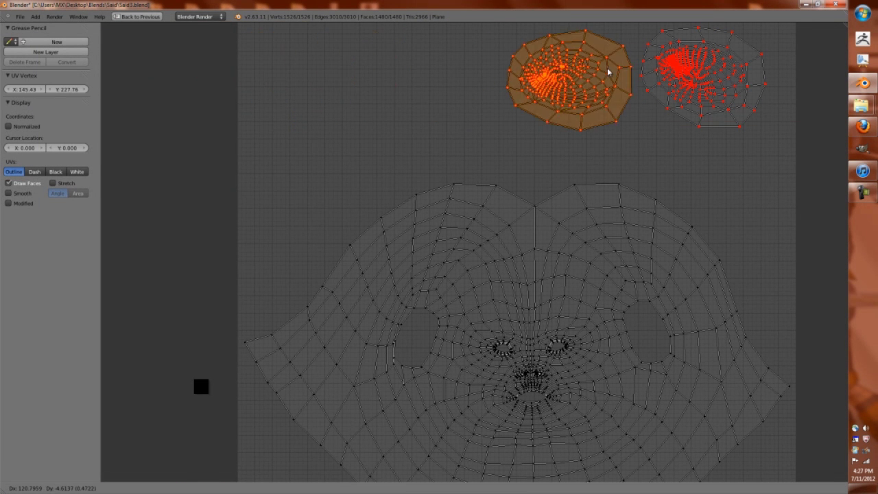
pyautogui.click(449, 121)
# Enlarge the ear islands to fill the space above the head island, and restore the split layout with all UVs selected.
pyautogui.scroll(-2, 625, 153)
pyautogui.press('a')
pyautogui.press('l')
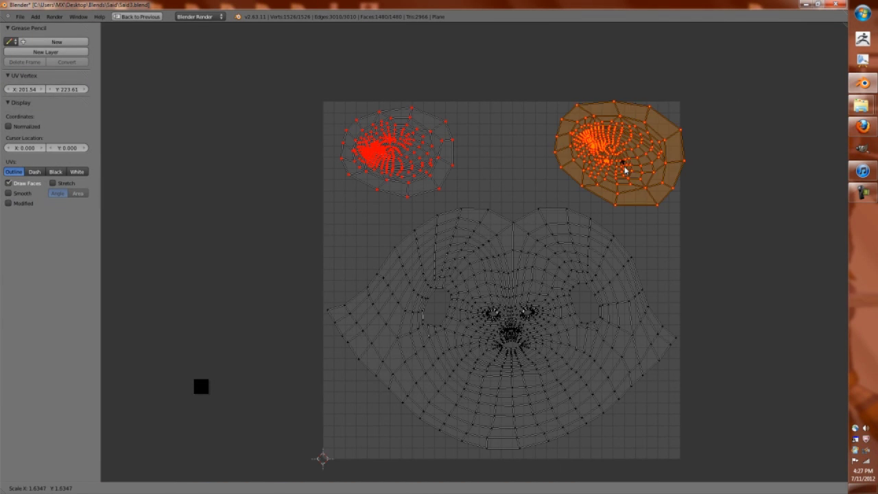
pyautogui.click(622, 175)
pyautogui.press('a')
pyautogui.hotkey('ctrl', 'Up')
# Save the file and create a 2048 × 2048 UV test grid image with the mesh in Edit Mode.
pyautogui.hotkey('ctrl', 's')
pyautogui.press('Tab')
pyautogui.click(152, 488)
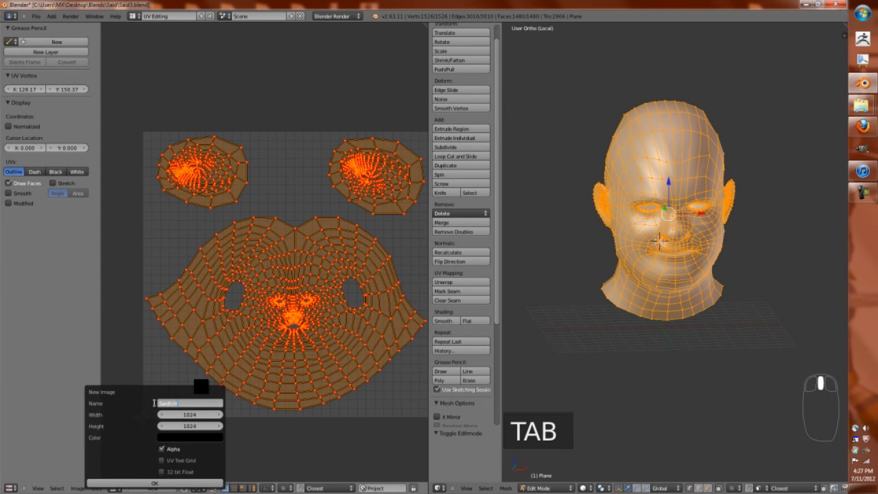
pyautogui.click(162, 460)
pyautogui.click(154, 483)
# Examine the test grid on the head in textured view for stretching around the face, neck and ears.
pyautogui.hotkey('alt', 'z')
pyautogui.scroll(4, 669, 219)
pyautogui.press('Tab')
pyautogui.moveTo(686, 261); pyautogui.dragTo(760, 254, button='middle')
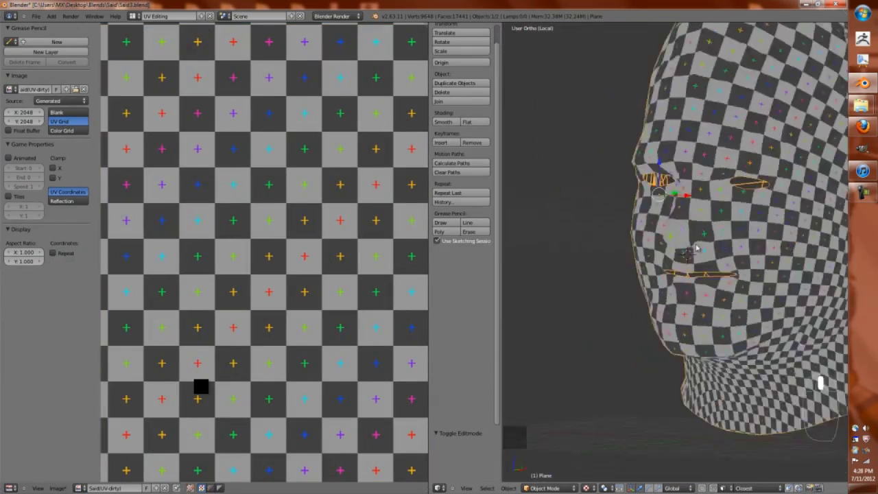
pyautogui.scroll(5, 760, 254)
pyautogui.press('Tab')
pyautogui.press('a')
pyautogui.press('a')
pyautogui.press('s')
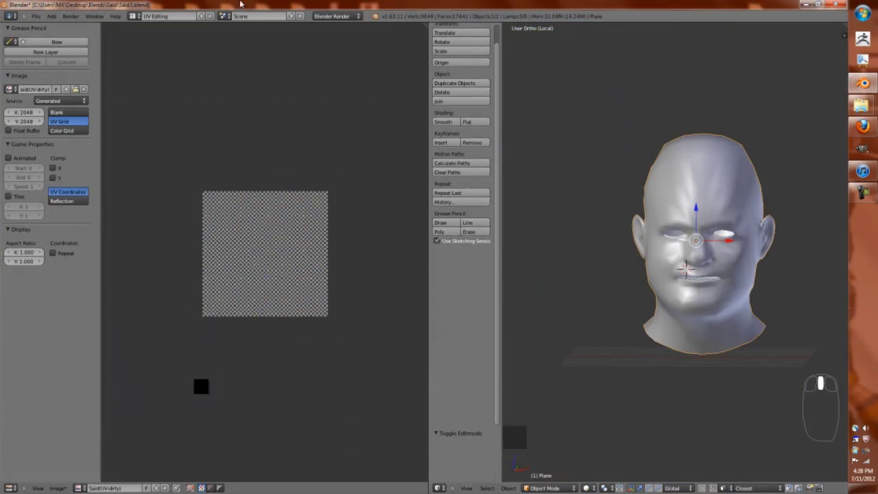
# Switch to the Default layout, remove the scan's Untextured material slot and test-render the isolated scan.
pyautogui.click(158, 16)
pyautogui.click(165, 45)
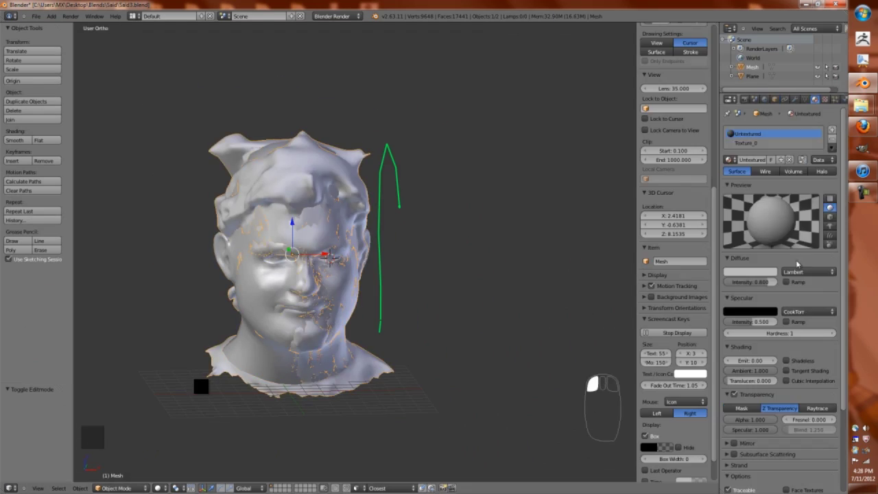
pyautogui.click(832, 138)
pyautogui.hotkey('alt', 'z')
pyautogui.press('KP_Divide')
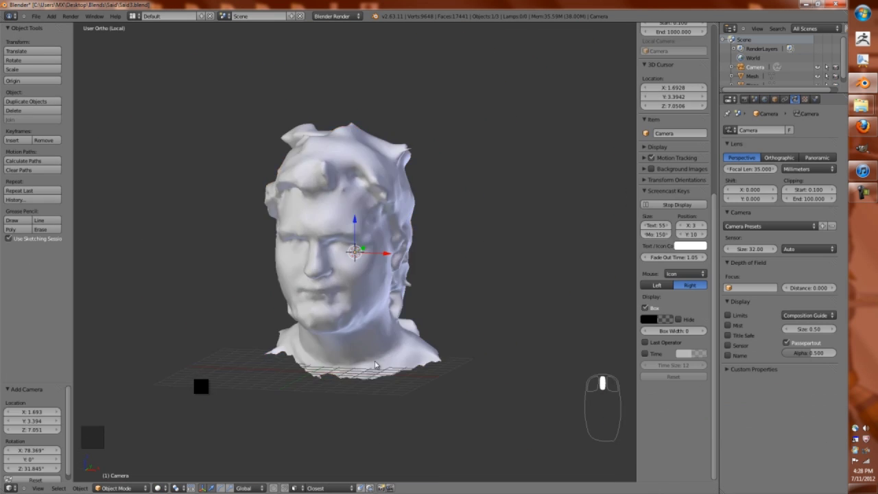
pyautogui.press('F12')
pyautogui.press('Escape')
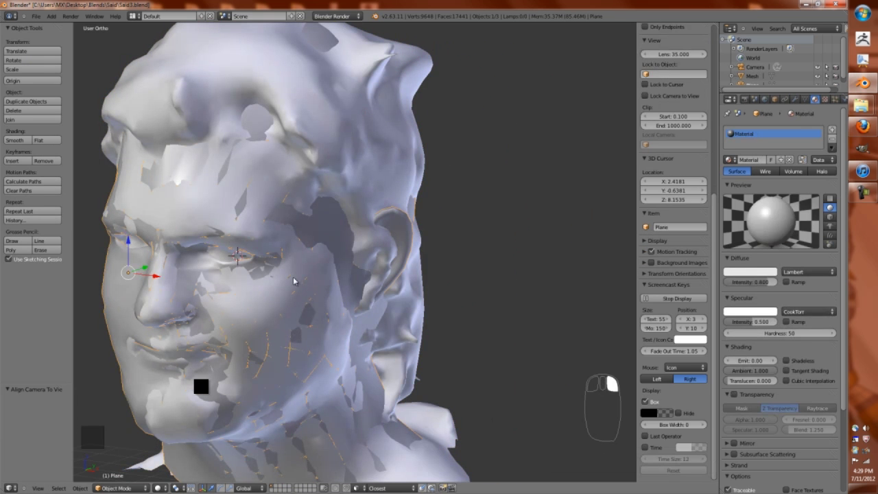
# Bake the scan's colours onto the retopologized head using Full Render mode with Selected to Active enabled.
pyautogui.keyDown('shift'); pyautogui.rightClick(293, 280); pyautogui.keyUp('shift')
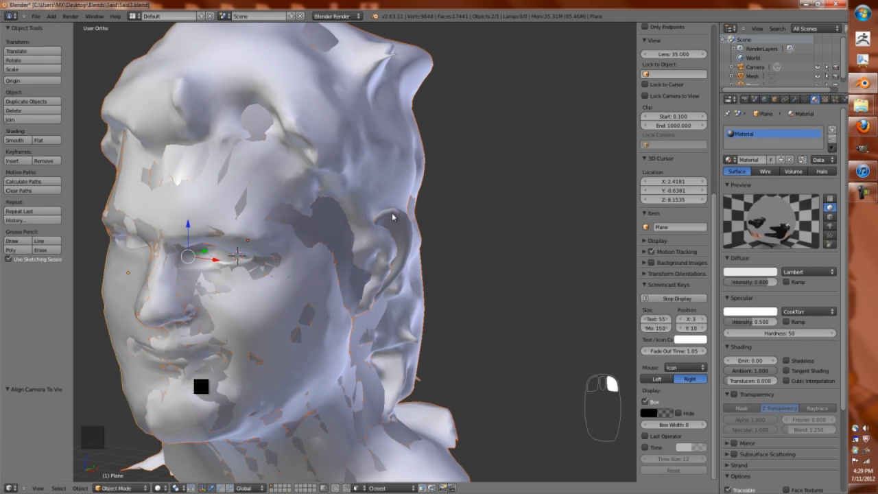
pyautogui.click(744, 98)
pyautogui.scroll(-1, 761, 460)
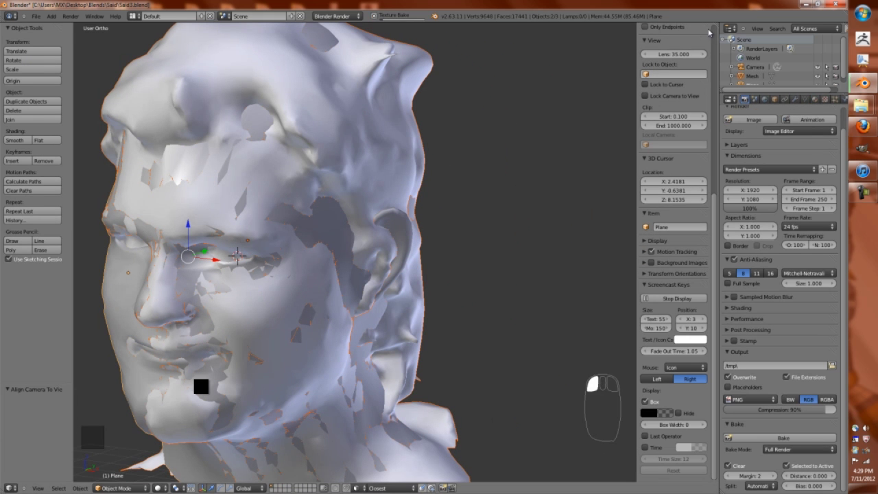
# Split the 3D view, turn the new area into a UV/Image Editor and show the Said(UV-dirty) image.
pyautogui.moveTo(620, 40); pyautogui.dragTo(461, 41)
pyautogui.click(470, 488)
pyautogui.click(501, 419)
pyautogui.click(623, 488)
pyautogui.click(540, 487)
pyautogui.click(562, 392)
pyautogui.click(540, 488)
pyautogui.click(563, 408)
pyautogui.scroll(2, 579, 353)
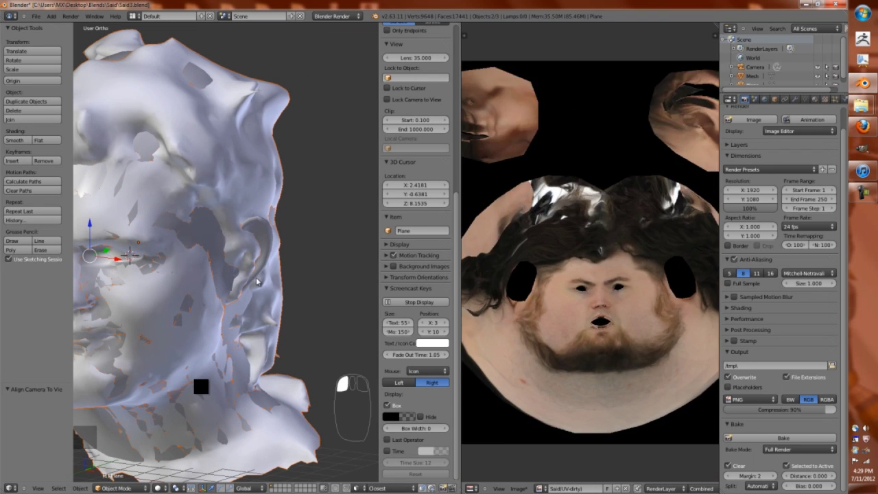
# Isolate the retopologized head in textured shading and clear the selection.
pyautogui.hotkey('alt', 'z')
pyautogui.hotkey('alt', 'z')
pyautogui.press('KP_Divide')
pyautogui.press('a')
# Examine the baked texture all around the head, checking the crown, hair and ears.
pyautogui.scroll(3, 263, 291)
pyautogui.scroll(-2, 268, 290)
pyautogui.press('KP_4')
pyautogui.press('KP_4')
pyautogui.press('KP_4')
pyautogui.press('KP_4')
pyautogui.press('KP_4')
pyautogui.press('KP_4')
pyautogui.press('KP_4')
pyautogui.press('KP_4')
pyautogui.press('KP_4')
pyautogui.press('KP_4')
pyautogui.press('KP_4')
pyautogui.moveTo(251, 273); pyautogui.dragTo(247, 247, button='middle')
pyautogui.scroll(5, 263, 330)
pyautogui.moveTo(274, 327); pyautogui.dragTo(251, 279, button='middle')
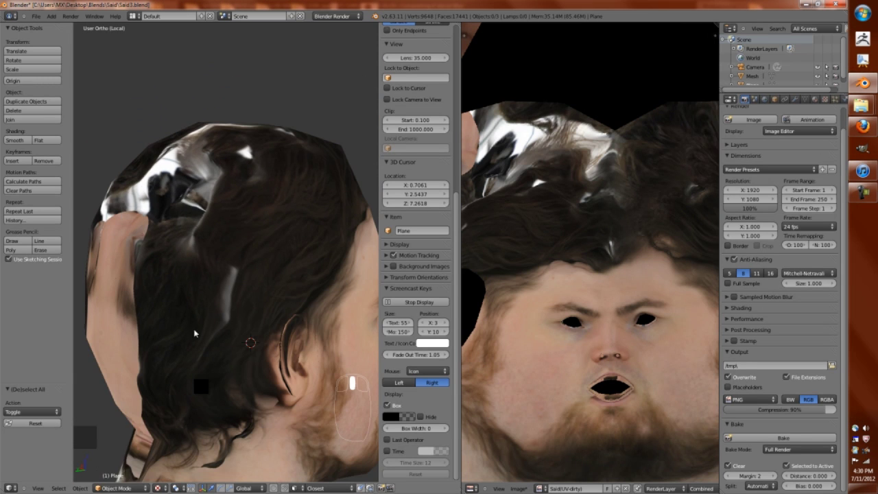
# Switch to Texture Paint and use the Clone brush to cover the white patches on the crown with dark hair.
pyautogui.click(124, 439)
pyautogui.click(33, 65)
pyautogui.click(290, 128)
pyautogui.scroll(3, 277, 205)
pyautogui.moveTo(244, 250); pyautogui.dragTo(216, 196, button='middle')
pyautogui.moveTo(139, 330); pyautogui.dragTo(204, 234, button='middle')
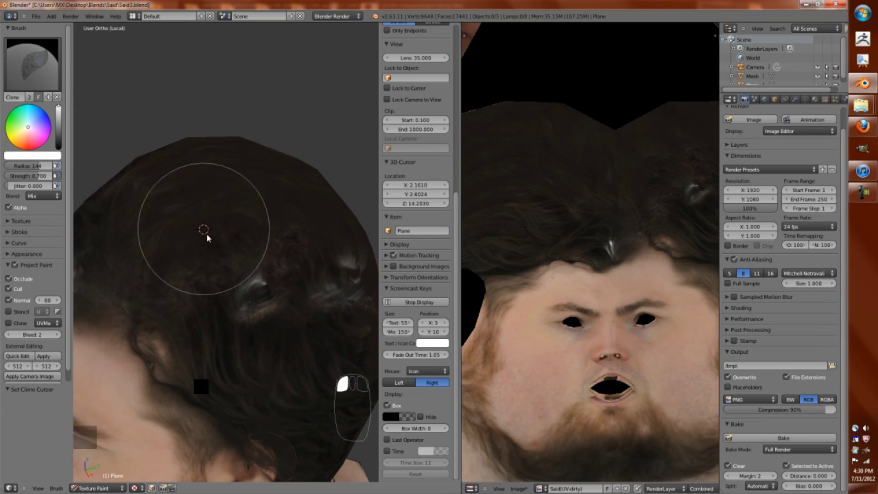
# Set the Clone brush's radius to 109 and clone dark hair over the back and side of the head.
pyautogui.moveTo(254, 311)
pyautogui.mouseDown(button='middle')
pyautogui.moveTo(236, 372)
pyautogui.moveTo(218, 308)
pyautogui.mouseUp(button='middle')
pyautogui.press('f')
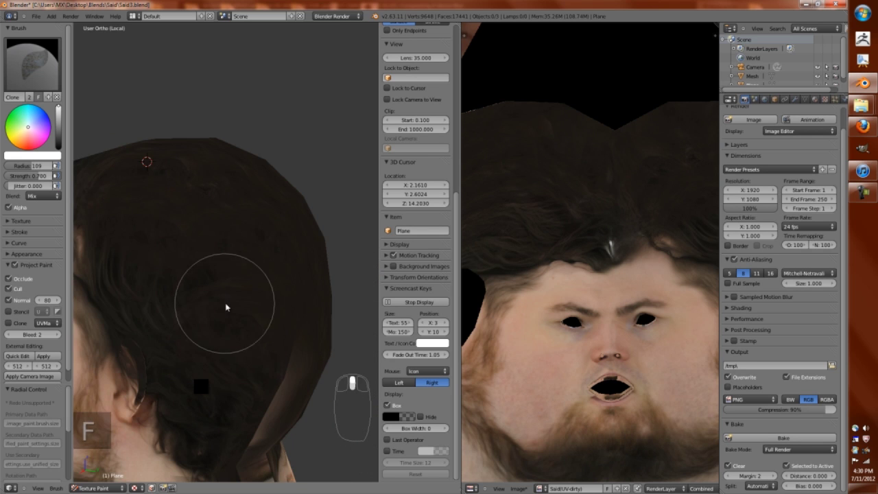
pyautogui.click(177, 335)
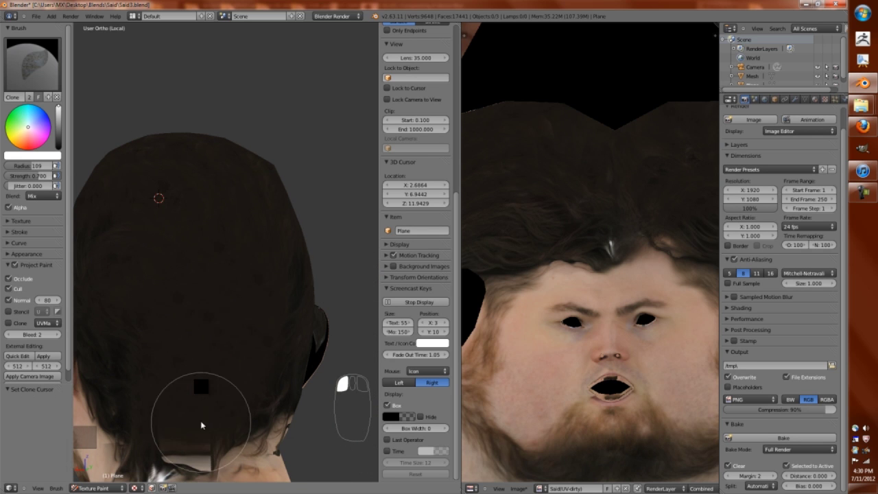
pyautogui.moveTo(206, 392); pyautogui.dragTo(198, 307, button='middle')
pyautogui.hotkey('alt', 'z')
pyautogui.hotkey('alt', 'z')
pyautogui.moveTo(182, 254); pyautogui.dragTo(254, 374, button='middle')
# Try cloning near the nape with a smaller brush, and undo the last strokes.
pyautogui.hotkey('ctrl', 'z')
pyautogui.moveTo(262, 293)
pyautogui.mouseDown(button='middle')
pyautogui.moveTo(231, 289)
pyautogui.moveTo(219, 254)
pyautogui.moveTo(170, 309)
pyautogui.moveTo(204, 295)
pyautogui.mouseUp(button='middle')
pyautogui.press('f')
pyautogui.click(176, 316)
pyautogui.hotkey('ctrl', 'z')
pyautogui.hotkey('ctrl', 'z')
# Set the Clone brush to radius 48 and strength 0.425, and retouch the texture around the neck.
pyautogui.scroll(3, 211, 306)
pyautogui.press('f')
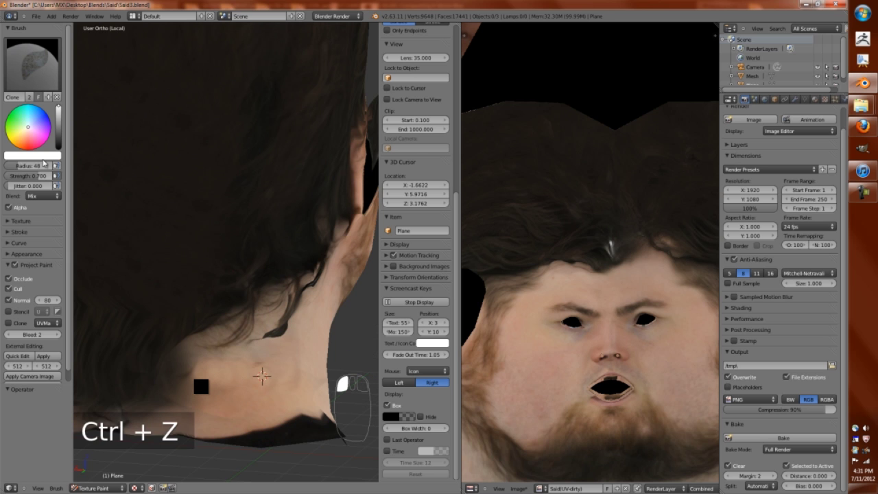
pyautogui.moveTo(273, 375)
pyautogui.mouseDown(button='middle')
pyautogui.moveTo(305, 312)
pyautogui.moveTo(249, 329)
pyautogui.moveTo(314, 331)
pyautogui.mouseUp(button='middle')
pyautogui.hotkey('alt', 'z')
pyautogui.hotkey('alt', 'z')
pyautogui.hotkey('alt', 'z')
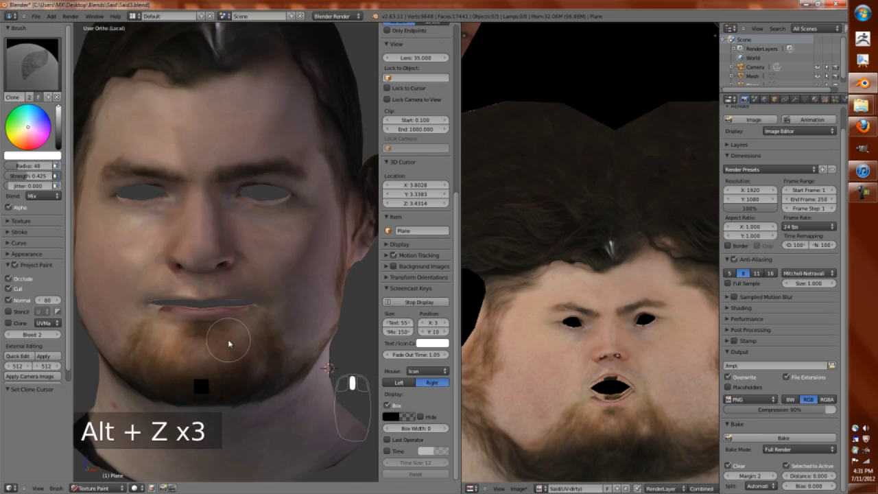
# Return to Object Mode and inspect the textured head from the front and the side.
pyautogui.press('KP_1')
pyautogui.scroll(-3, 228, 339)
pyautogui.click(113, 488)
pyautogui.click(98, 480)
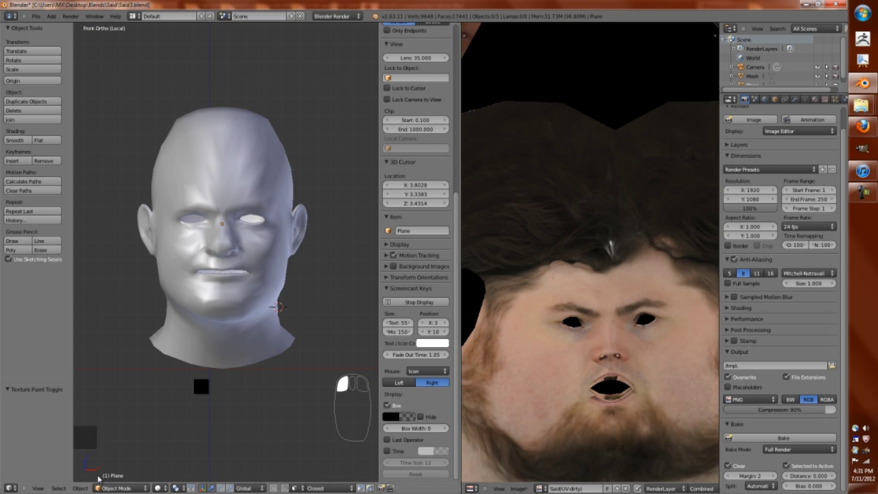
pyautogui.press('KP_4')
pyautogui.press('KP_4')
pyautogui.press('KP_4')
pyautogui.press('KP_4')
pyautogui.scroll(3, 239, 301)
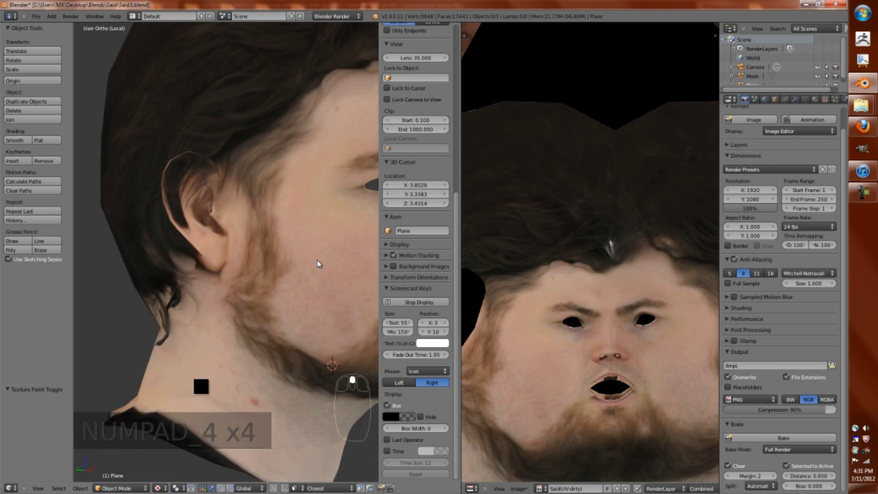
# Turn on the wire display for the head, hide the 3D view's sidebar, save the file and maximize the view.
pyautogui.hotkey('ctrl', 'Up')
pyautogui.hotkey('ctrl', 'Up')
pyautogui.click(775, 99)
pyautogui.click(728, 360)
pyautogui.press('n')
pyautogui.hotkey('ctrl', 's')
pyautogui.press('KP_1')
pyautogui.press('KP_1')
pyautogui.press('n')
pyautogui.hotkey('ctrl', 'Up')
# Switch back to Texture Paint and clone lip and skin colour around the corners of the mouth.
pyautogui.moveTo(251, 292); pyautogui.dragTo(384, 302, button='middle')
pyautogui.scroll(3, 385, 302)
pyautogui.click(103, 488)
pyautogui.click(102, 429)
pyautogui.click(103, 487)
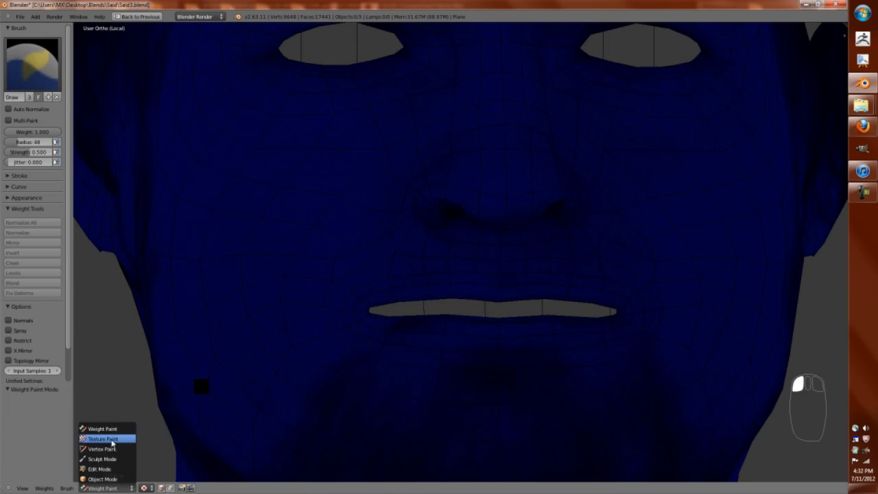
pyautogui.click(103, 439)
pyautogui.scroll(2, 374, 364)
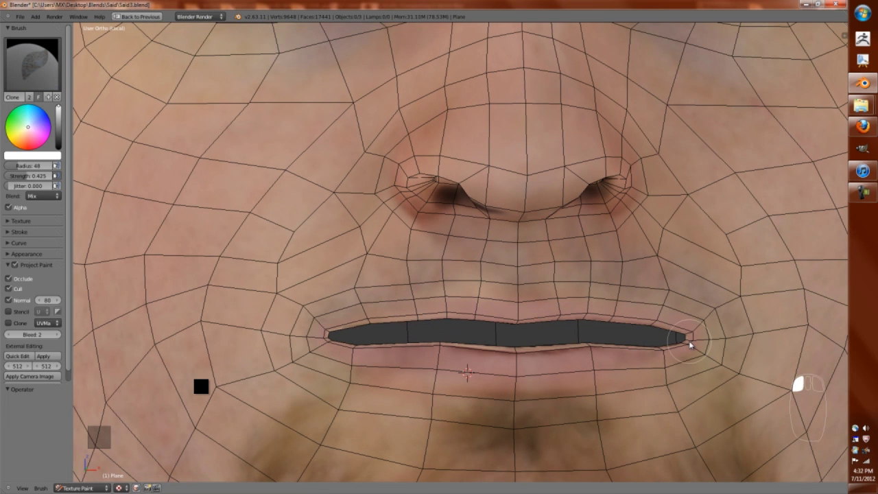
# Set the Clone brush to radius 80 and strength 0.592, and clone skin over the dark shading around one nostril.
pyautogui.scroll(-4, 577, 352)
pyautogui.scroll(4, 403, 251)
pyautogui.moveTo(402, 251)
pyautogui.mouseDown(button='middle')
pyautogui.moveTo(480, 392)
pyautogui.moveTo(530, 329)
pyautogui.moveTo(575, 212)
pyautogui.mouseUp(button='middle')
pyautogui.keyDown('ctrl'); pyautogui.click(575, 211); pyautogui.keyUp('ctrl')
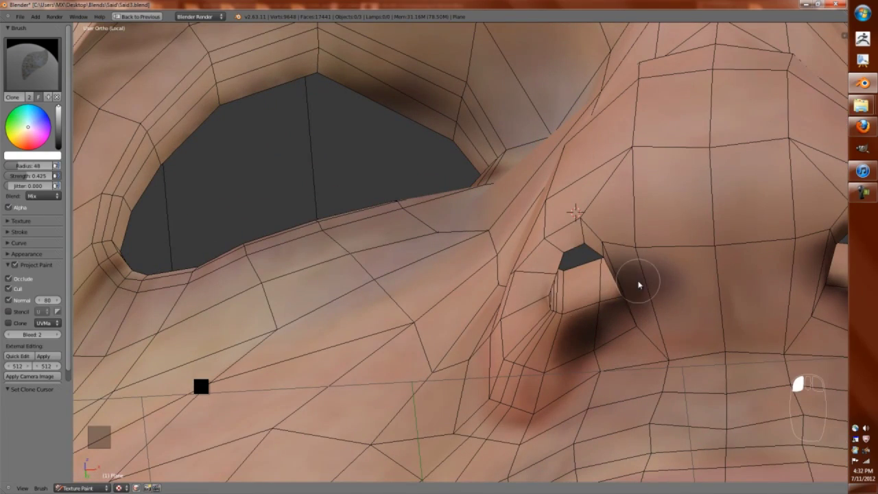
pyautogui.hotkey('shift', 'f')
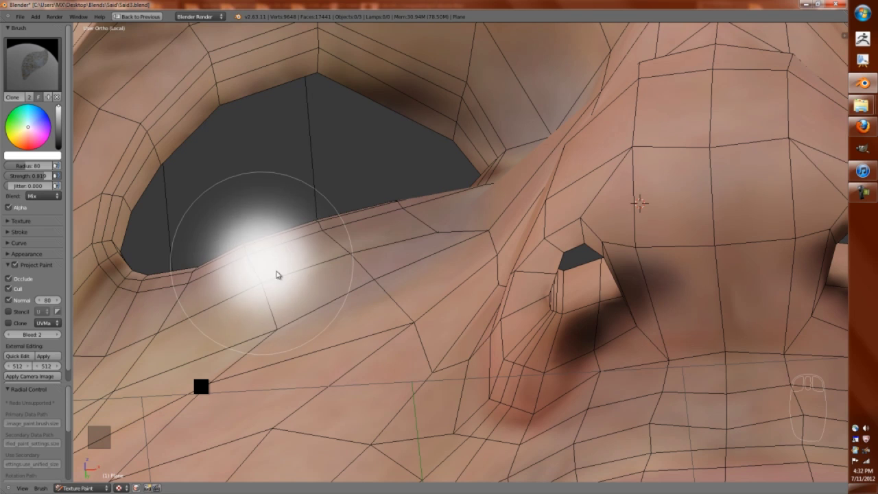
pyautogui.click(286, 272)
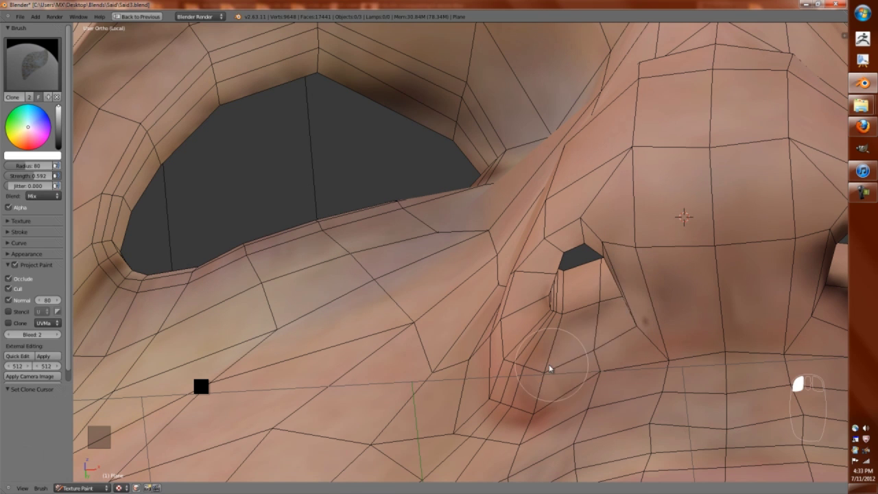
# Clone skin over the dark areas around the other nostril opening.
pyautogui.scroll(-5, 659, 316)
pyautogui.moveTo(647, 288); pyautogui.dragTo(602, 319, button='middle')
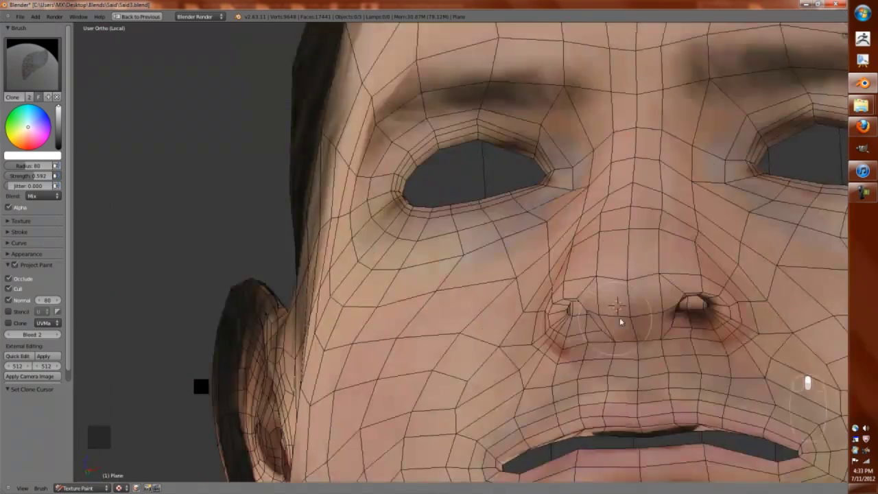
pyautogui.scroll(5, 602, 320)
pyautogui.scroll(3, 423, 160)
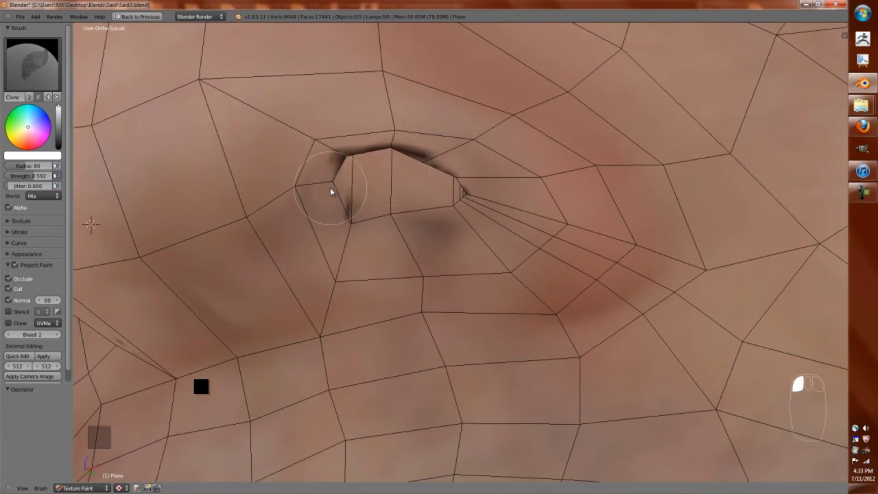
pyautogui.scroll(-6, 398, 151)
pyautogui.moveTo(407, 251); pyautogui.dragTo(329, 288, button='middle')
pyautogui.scroll(6, 423, 338)
# Return to Object Mode, restore the split layout and show the finished head from the front.
pyautogui.scroll(-6, 423, 337)
pyautogui.scroll(-2, 330, 288)
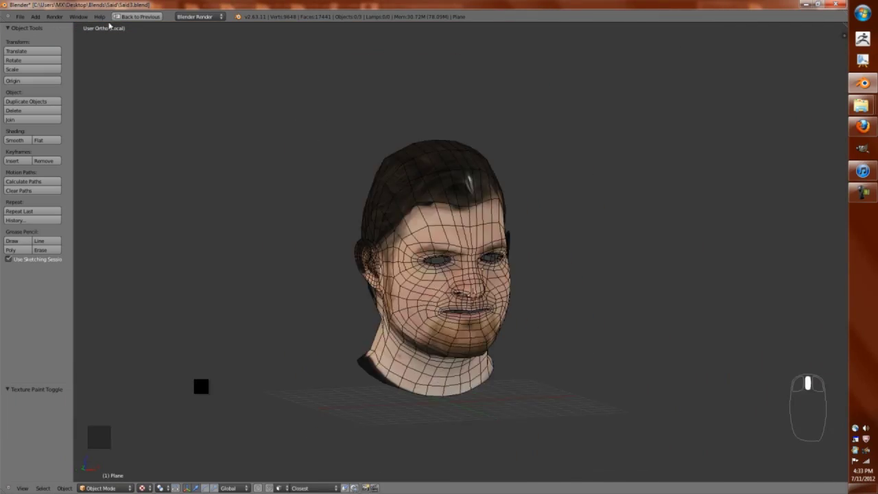
pyautogui.hotkey('ctrl', 'Up')
pyautogui.press('KP_1')
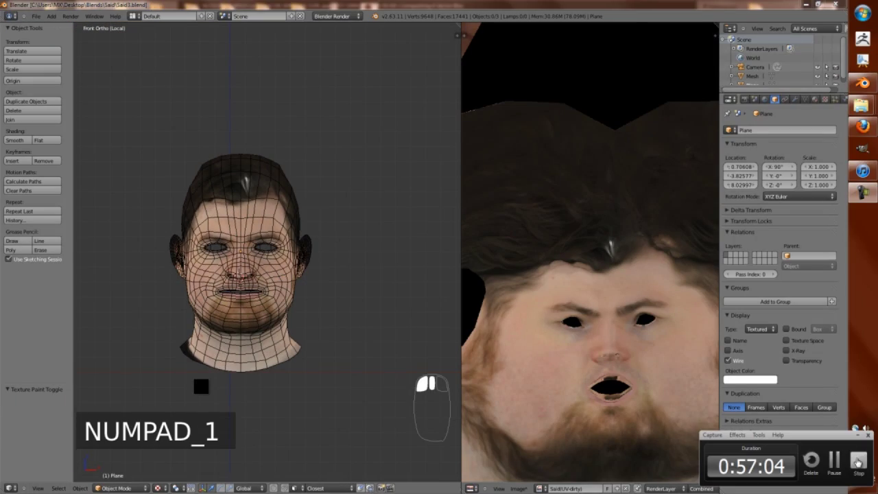